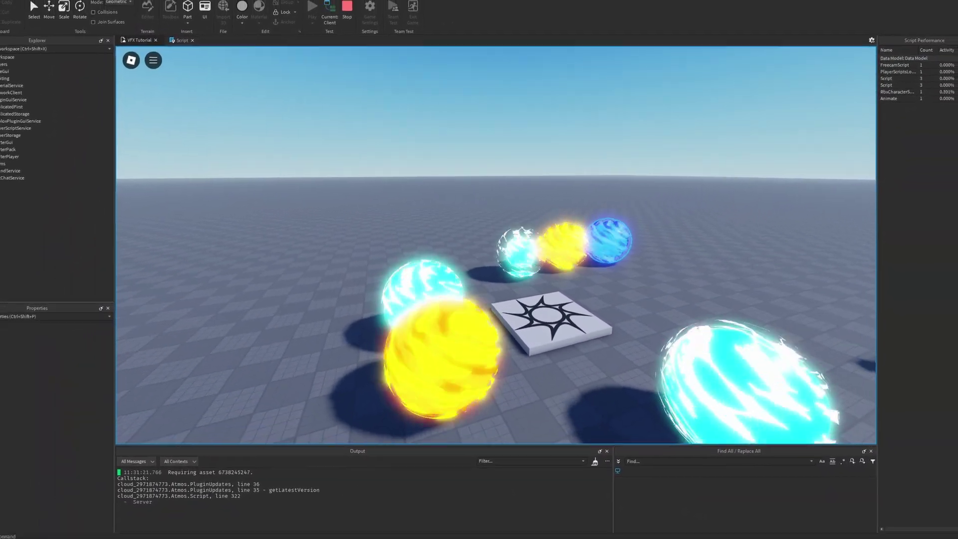
pyautogui.press('d')
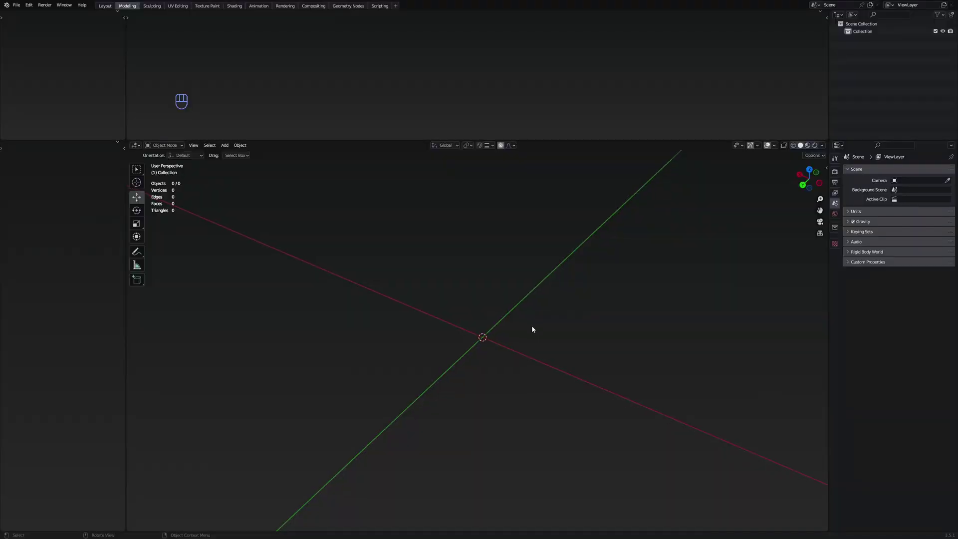
# - In Blender, add a UV sphere with 32 segments, 16 rings and a 1 m radius at the origin
pyautogui.moveTo(532, 330); pyautogui.dragTo(570, 298, button='middle')
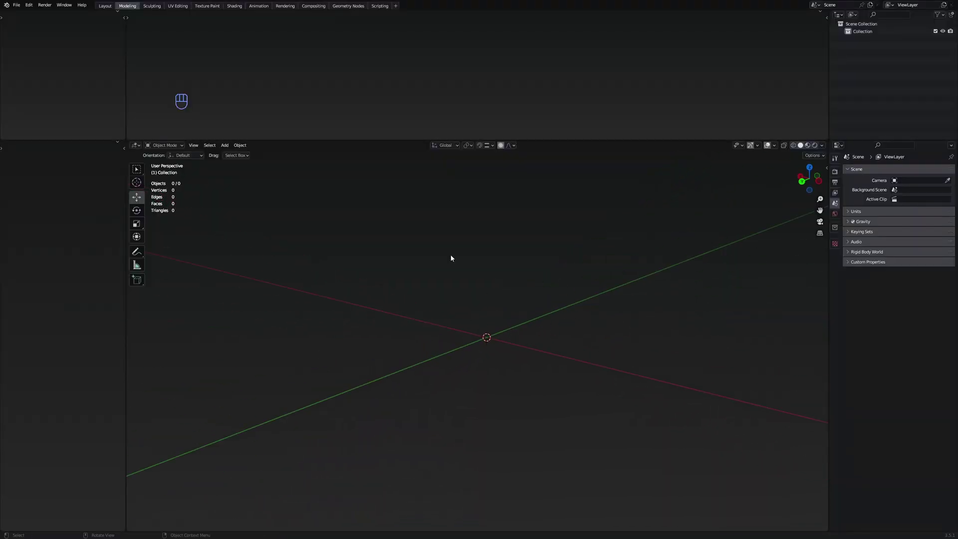
pyautogui.hotkey('shift', 'a')
pyautogui.moveTo(441, 257)
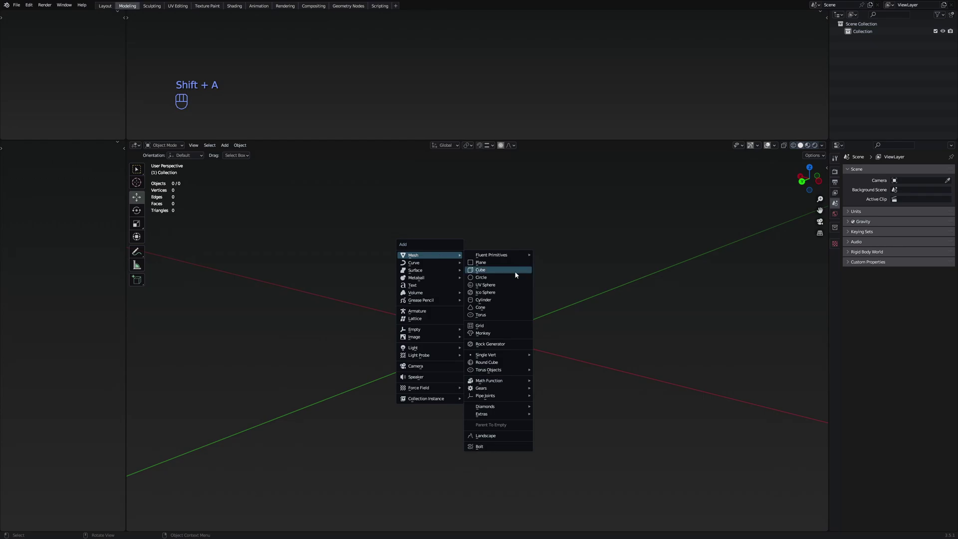
pyautogui.click(500, 290)
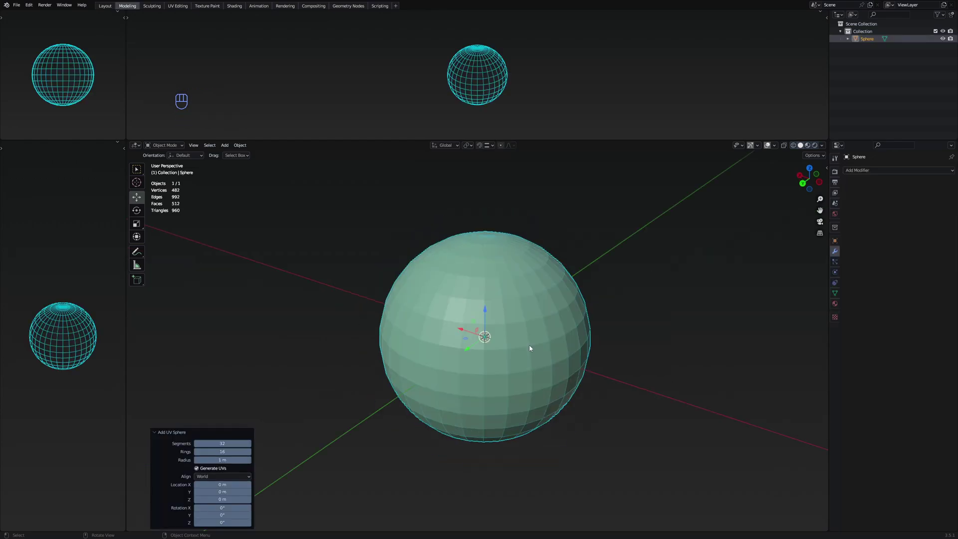
# - Shade all of the sphere's faces smooth in Edit Mode, return to Object Mode and deselect the sphere
pyautogui.scroll(-1, 509, 291)
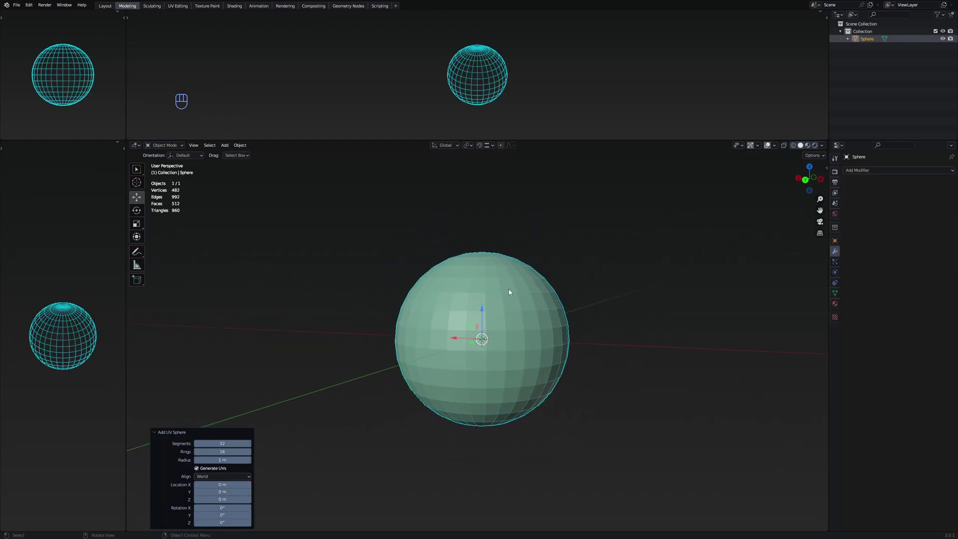
pyautogui.scroll(2, 532, 314)
pyautogui.scroll(-1, 547, 322)
pyautogui.moveTo(552, 325); pyautogui.dragTo(556, 327, button='middle')
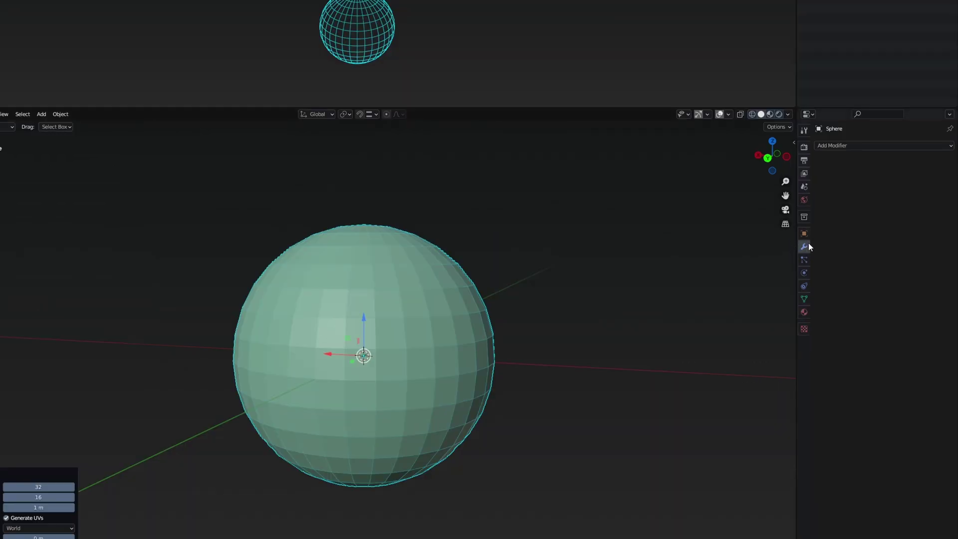
pyautogui.keyDown('shift'); pyautogui.moveTo(553, 343); pyautogui.dragTo(565, 343, button='middle'); pyautogui.keyUp('shift')
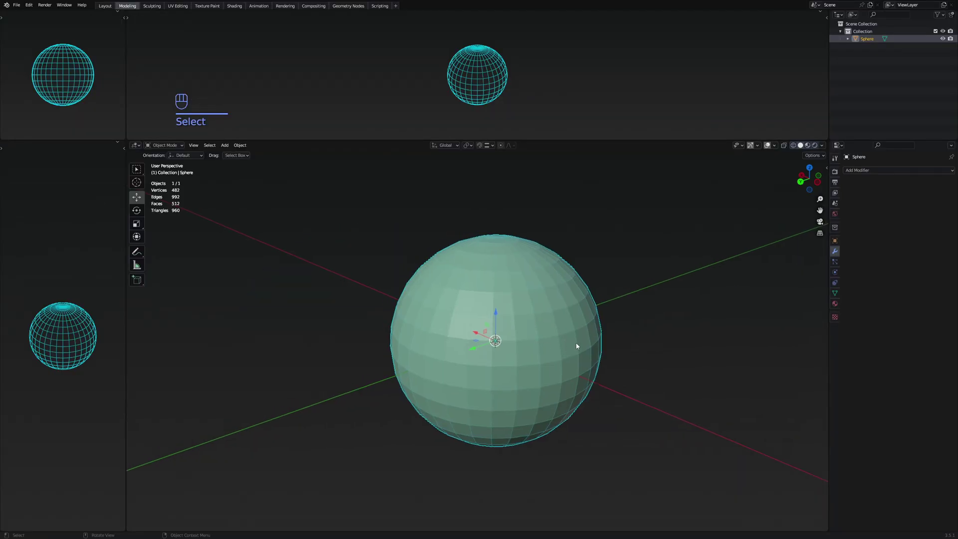
pyautogui.press('Tab')
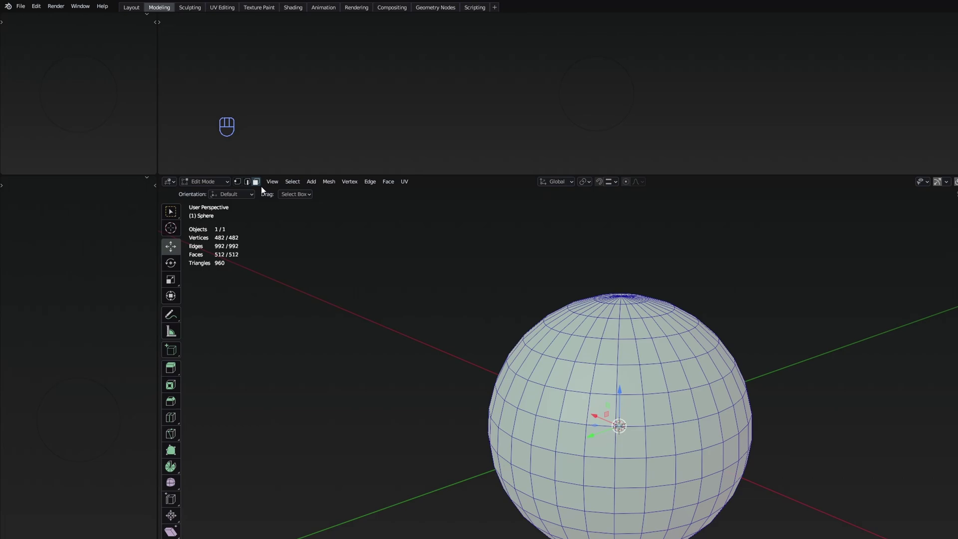
pyautogui.rightClick(523, 432)
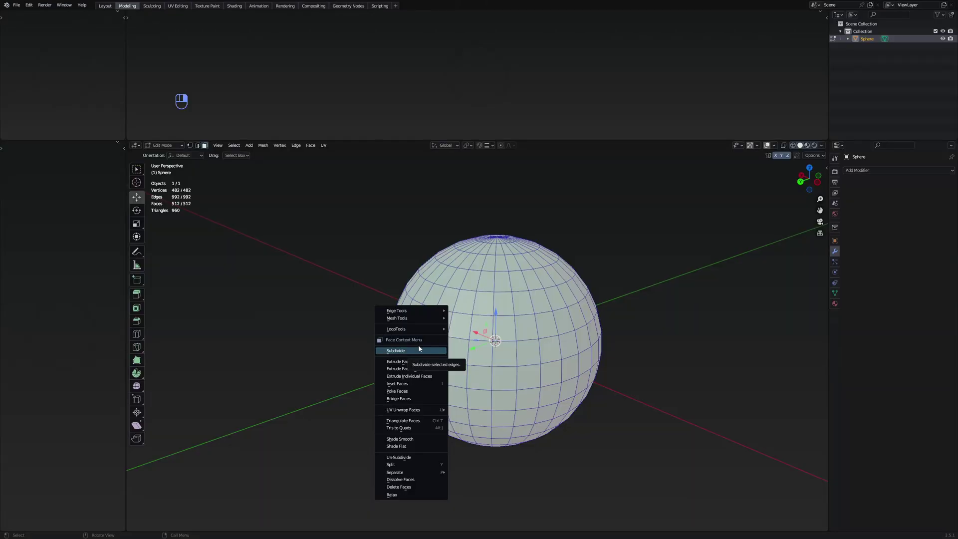
pyautogui.click(422, 439)
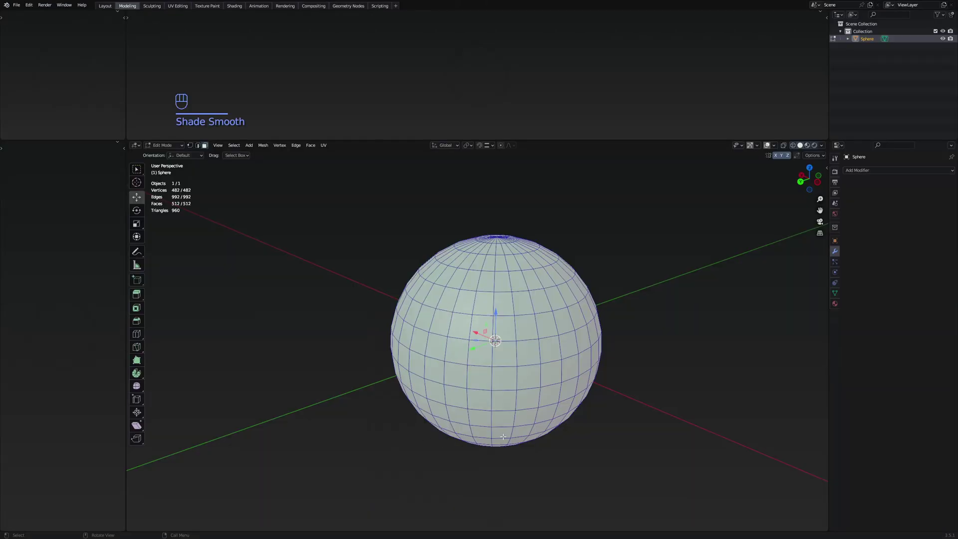
pyautogui.press('Tab')
pyautogui.click(616, 363)
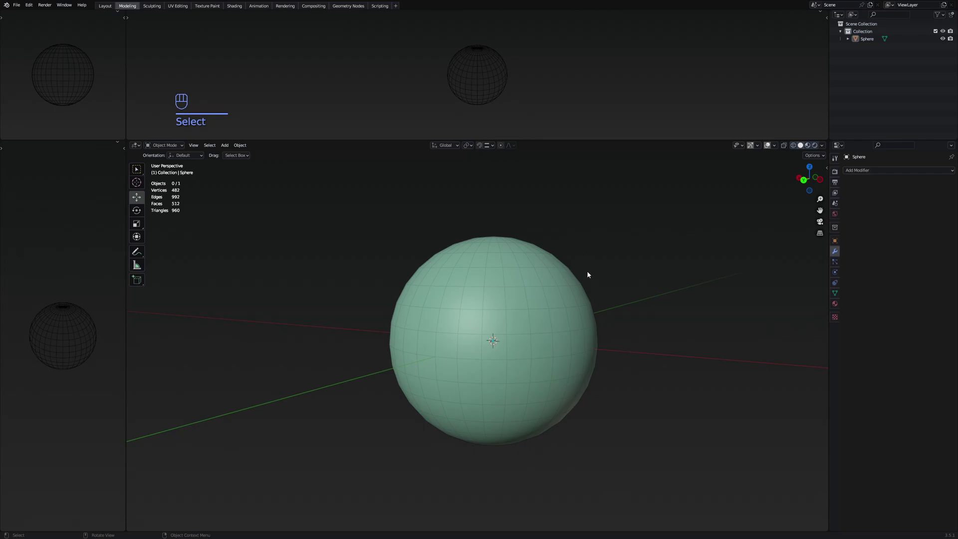
# - Add a Vertex Weight Edit modifier to the sphere
pyautogui.moveTo(580, 270); pyautogui.dragTo(597, 289, button='middle')
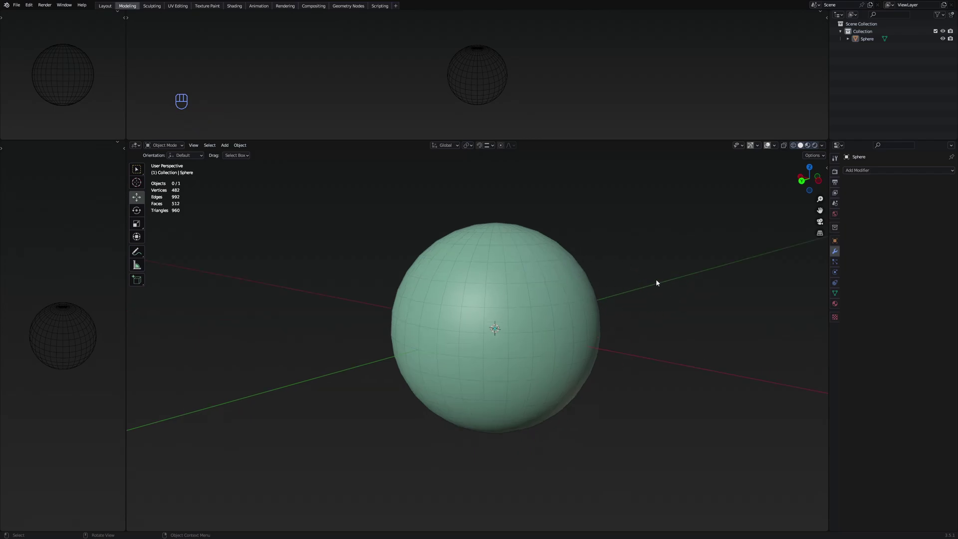
pyautogui.click(871, 170)
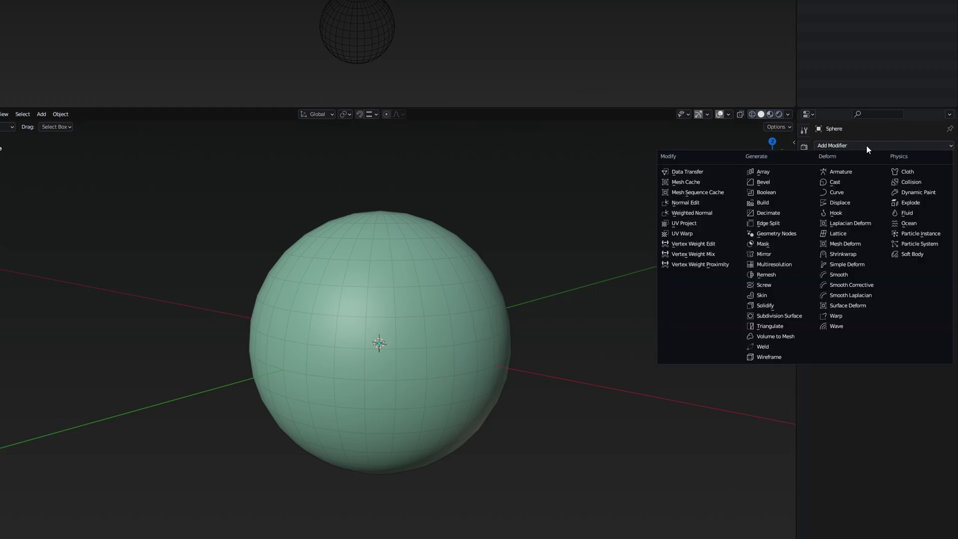
pyautogui.click(694, 244)
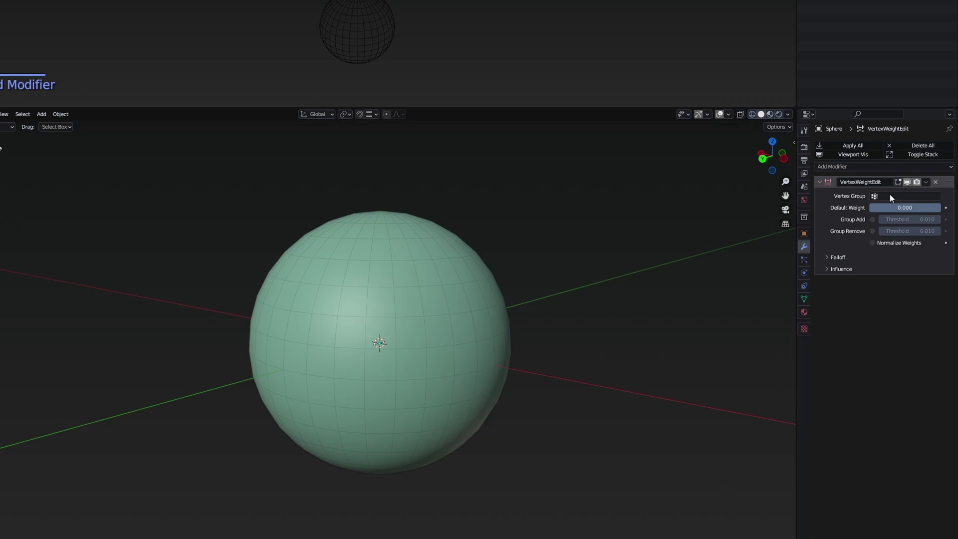
pyautogui.click(898, 197)
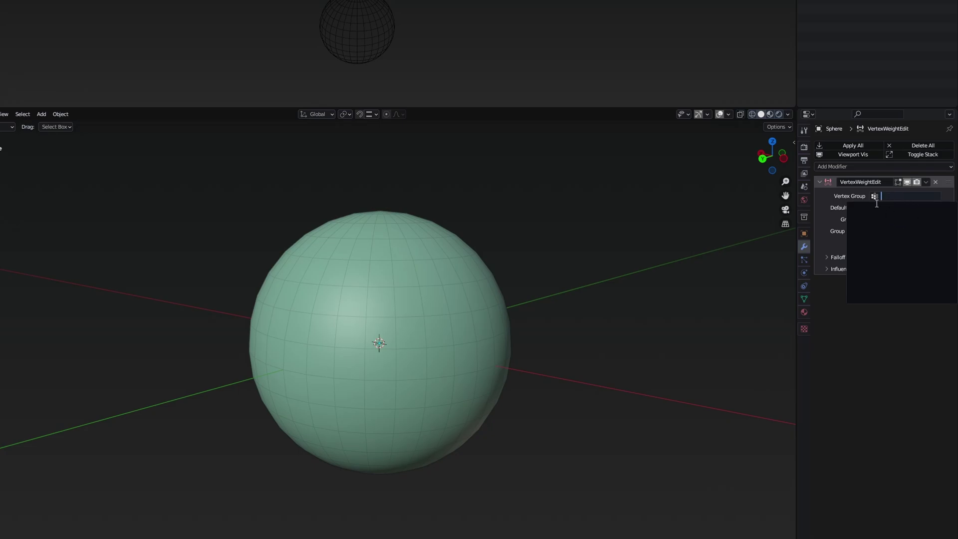
pyautogui.click(852, 195)
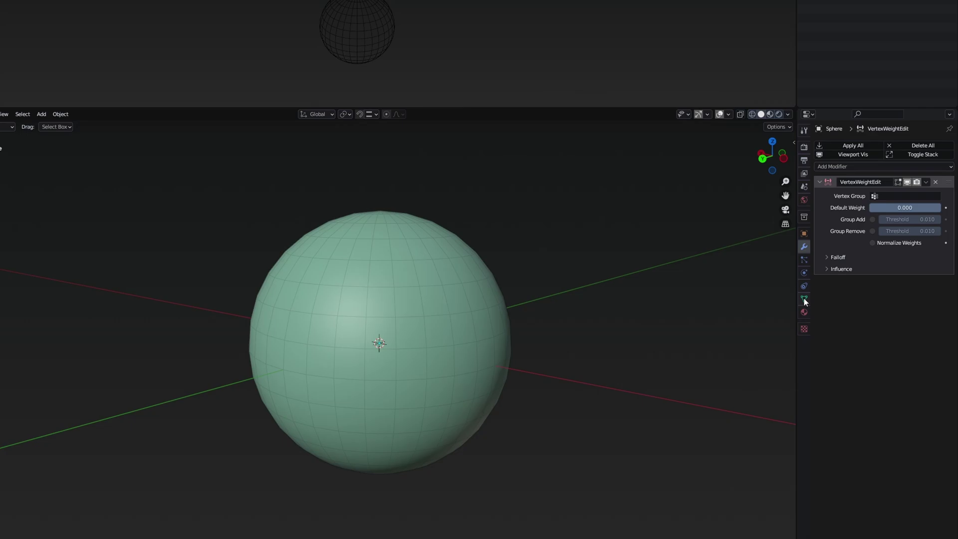
# - Create a vertex group on the sphere, assign all its vertices with a weight of 1.000 and reselect them through the group
pyautogui.click(804, 300)
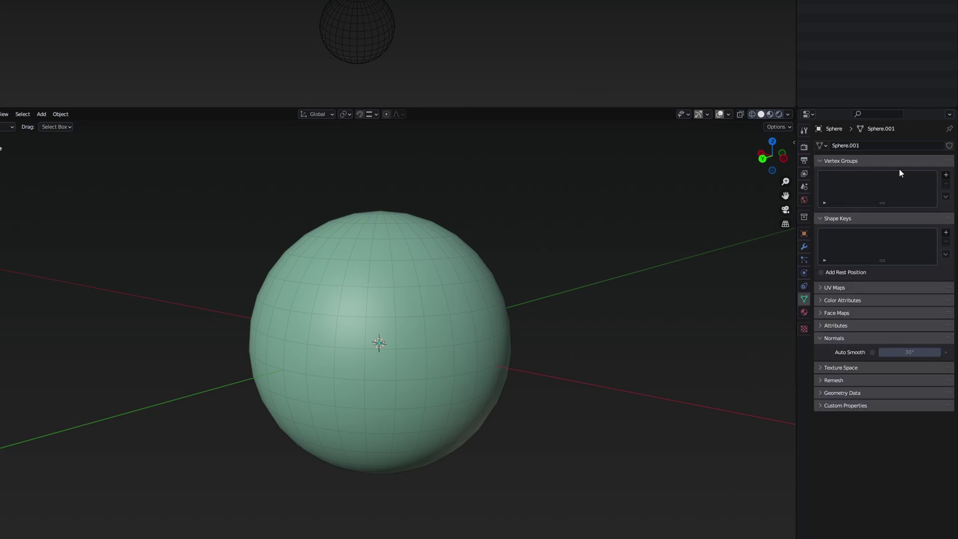
pyautogui.click(945, 175)
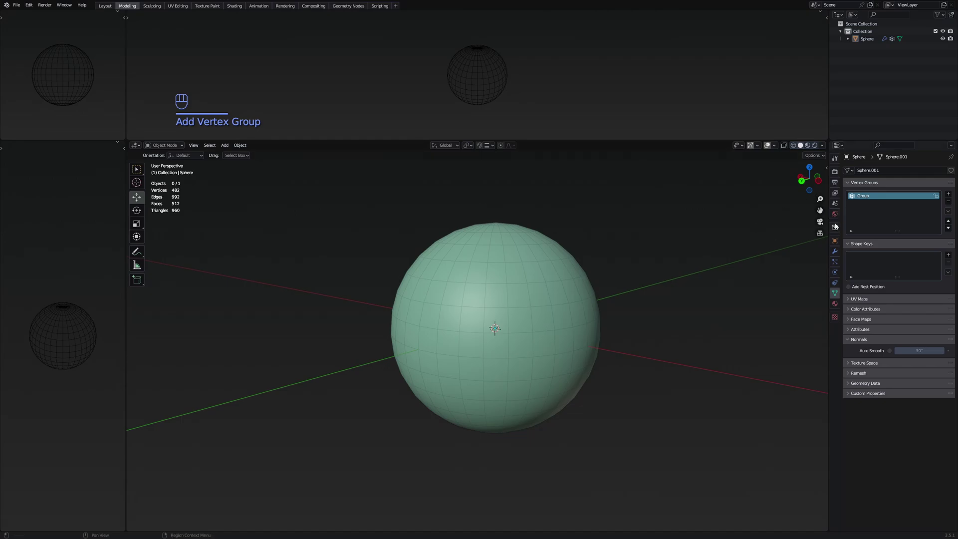
pyautogui.click(563, 317)
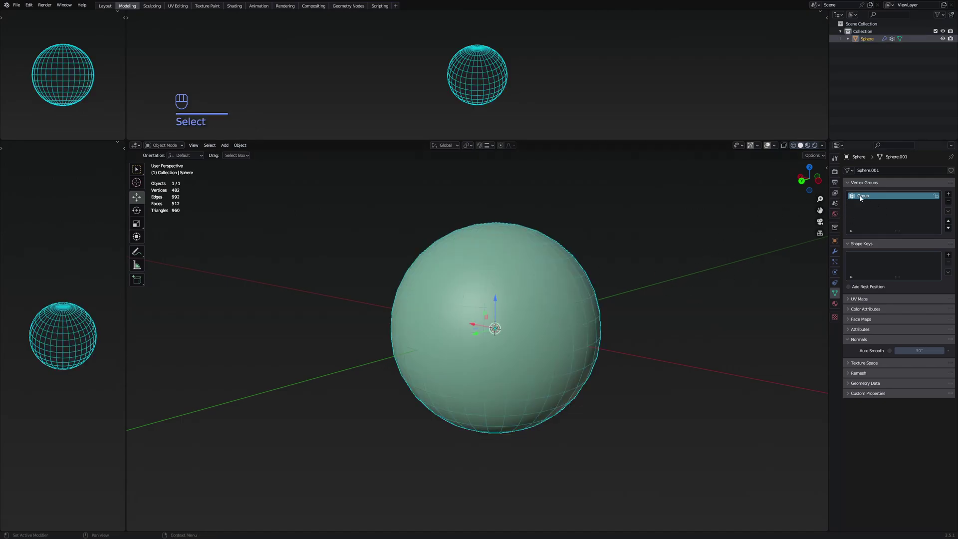
pyautogui.press('Tab')
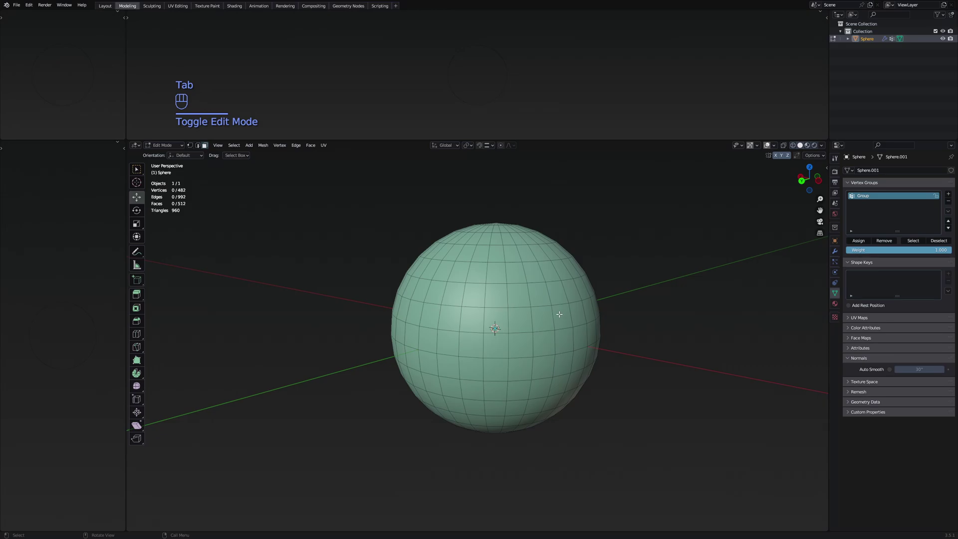
pyautogui.press('a')
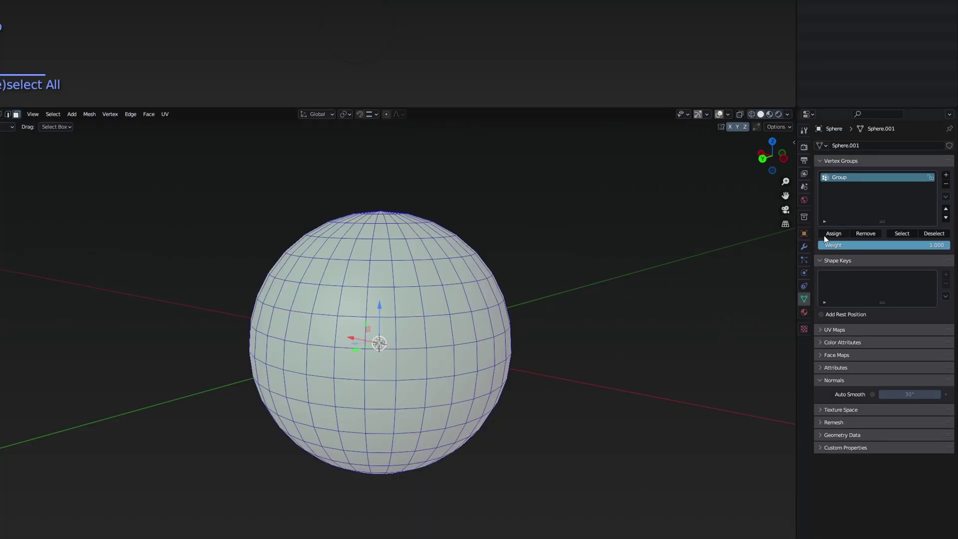
pyautogui.click(859, 241)
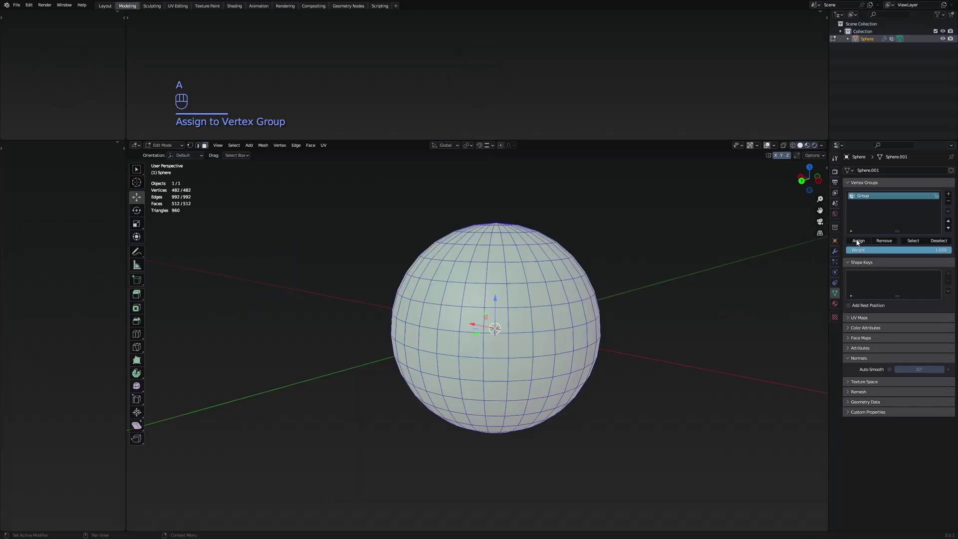
pyautogui.click(697, 280)
pyautogui.click(913, 241)
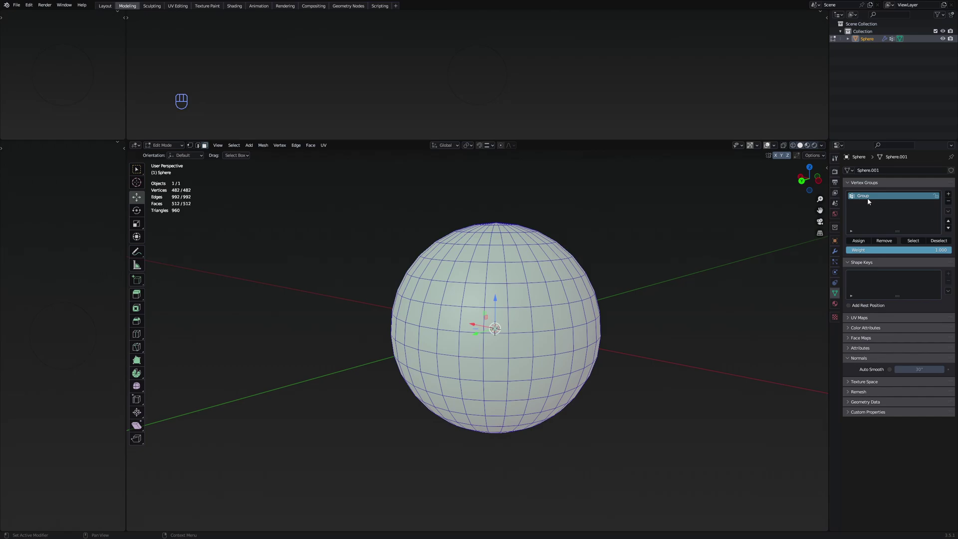
# - Return to Object Mode, set the Vertex Weight Edit modifier's vertex group to Group, invert its linear falloff and expand the Influence settings
pyautogui.press('Tab')
pyautogui.click(712, 278)
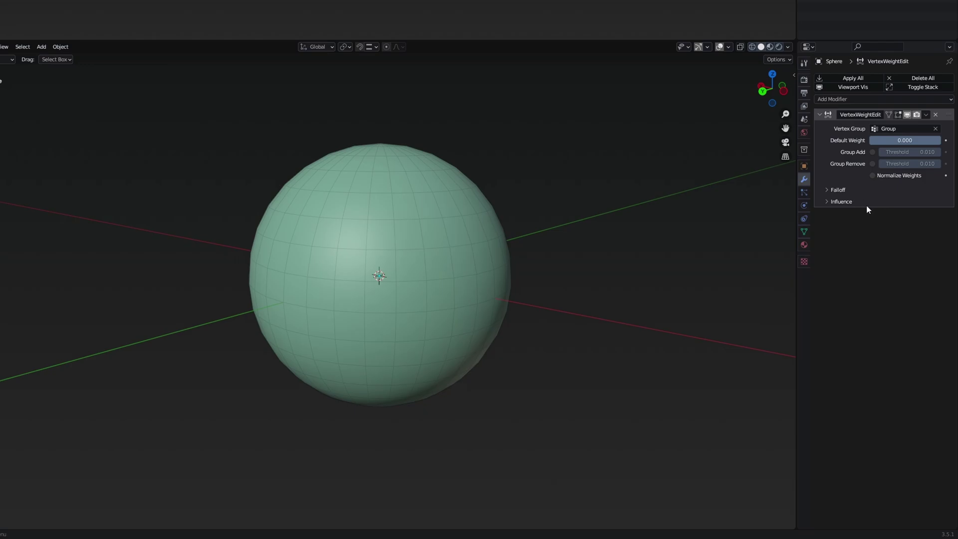
pyautogui.click(836, 190)
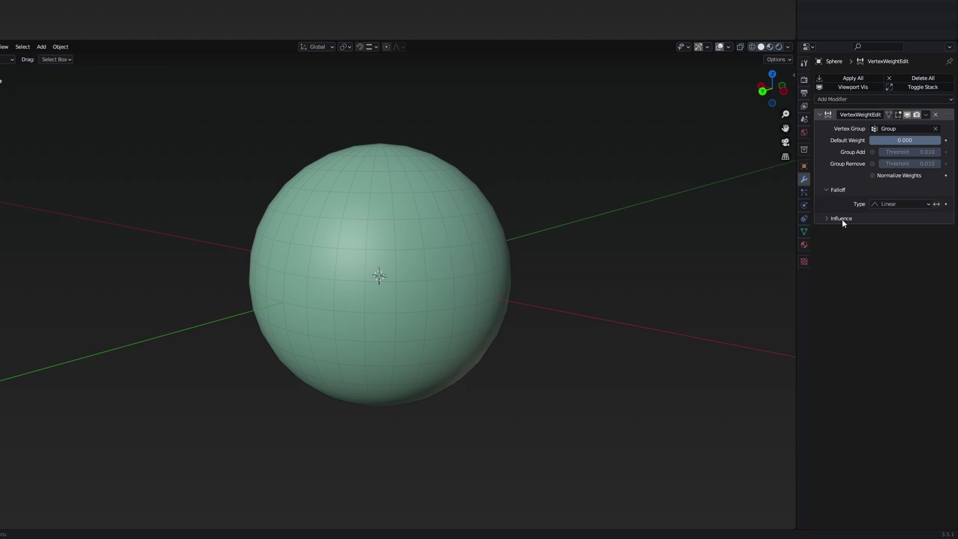
pyautogui.click(841, 218)
pyautogui.moveTo(948, 115)
pyautogui.mouseDown()
pyautogui.moveTo(940, 203)
pyautogui.moveTo(940, 110)
pyautogui.moveTo(950, 104)
pyautogui.moveTo(951, 113)
pyautogui.mouseUp()
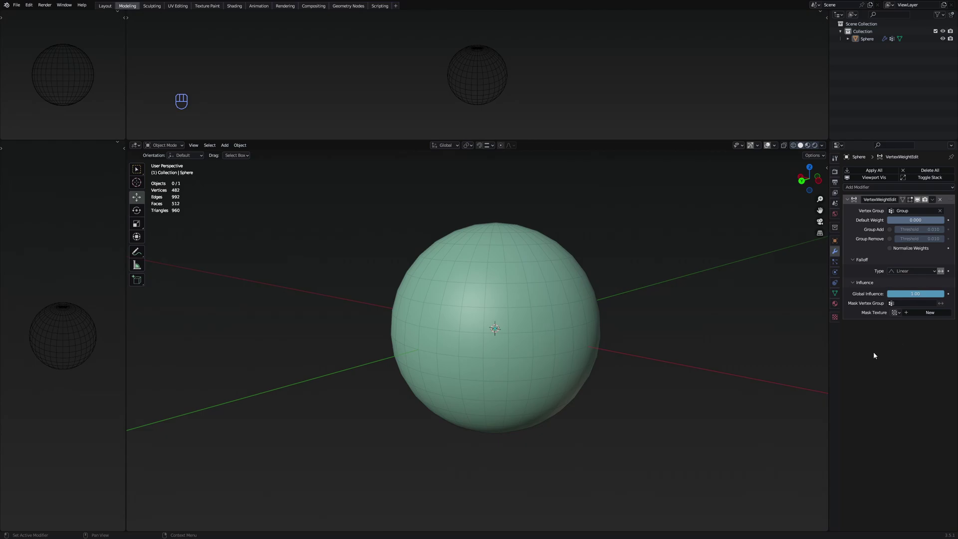
# - Add a Mask modifier to the sphere and set its vertex group to Group
pyautogui.click(858, 187)
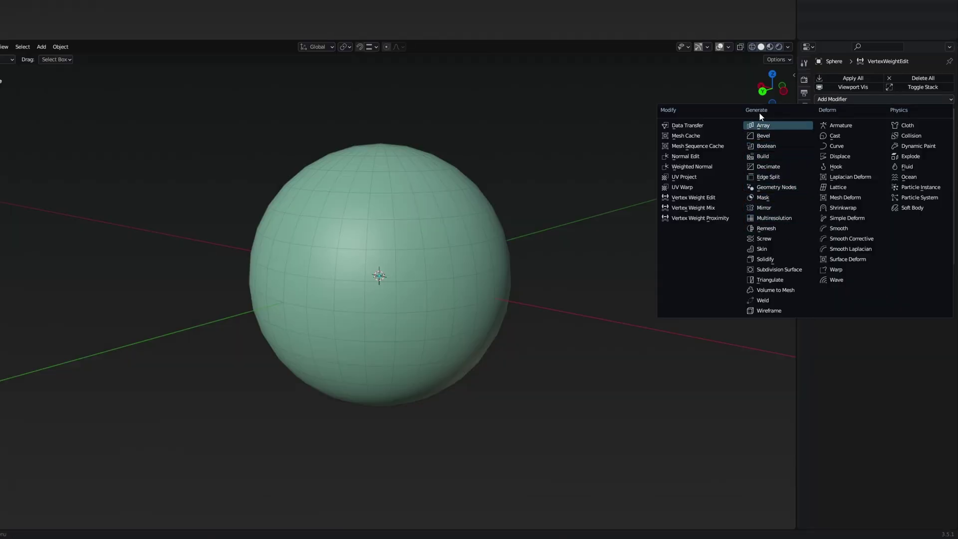
pyautogui.click(777, 197)
pyautogui.click(883, 297)
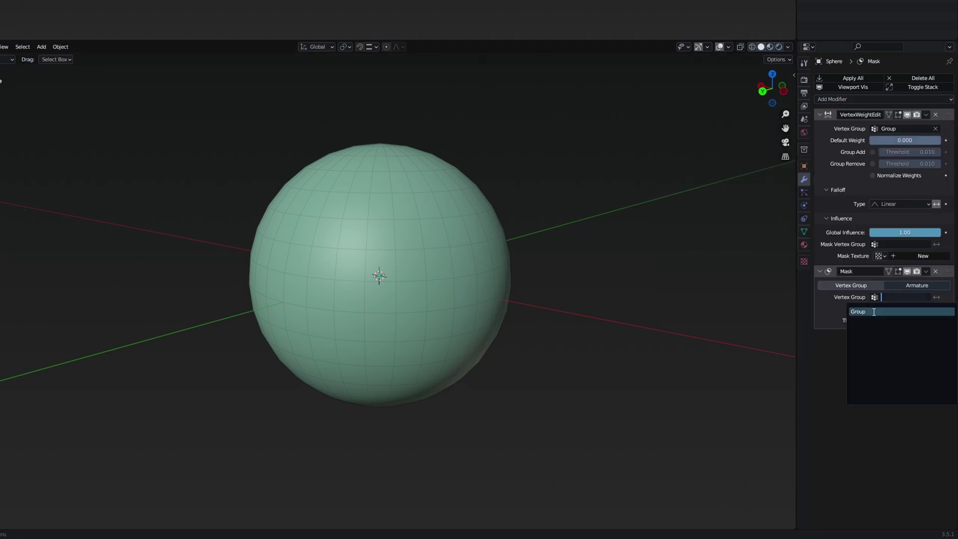
pyautogui.click(874, 311)
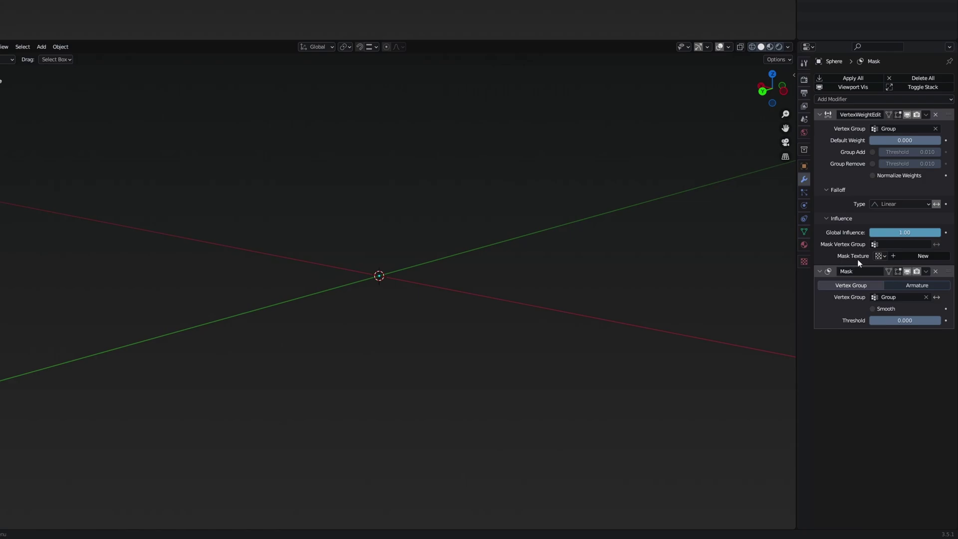
# - Create a new mask texture for the Vertex Weight Edit modifier and open that texture's settings
pyautogui.click(904, 254)
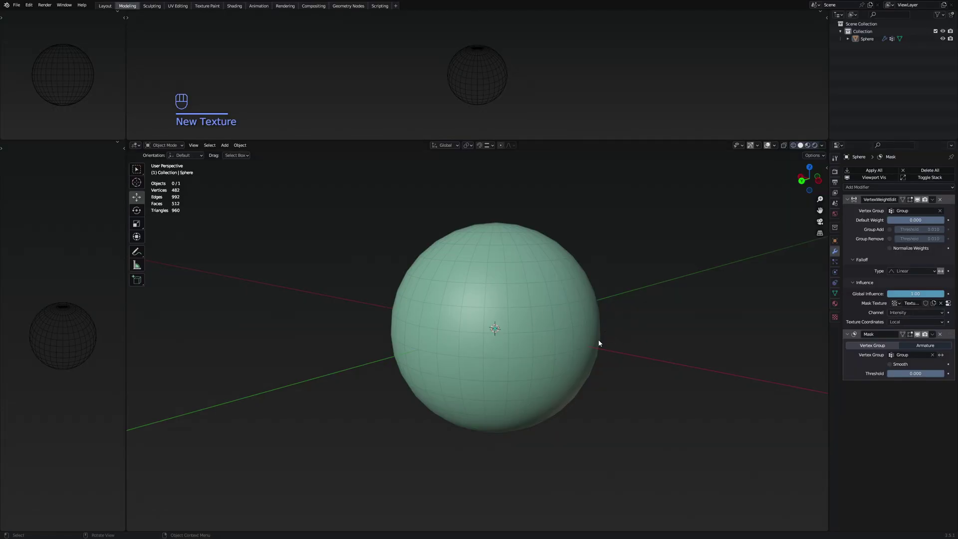
pyautogui.moveTo(888, 373)
pyautogui.mouseDown()
pyautogui.moveTo(938, 373)
pyautogui.moveTo(888, 373)
pyautogui.mouseUp()
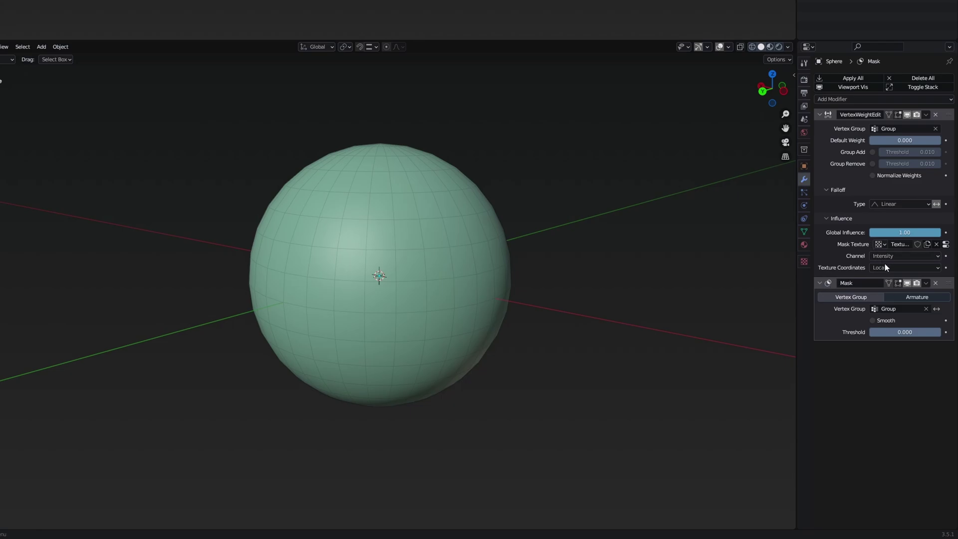
pyautogui.click(945, 244)
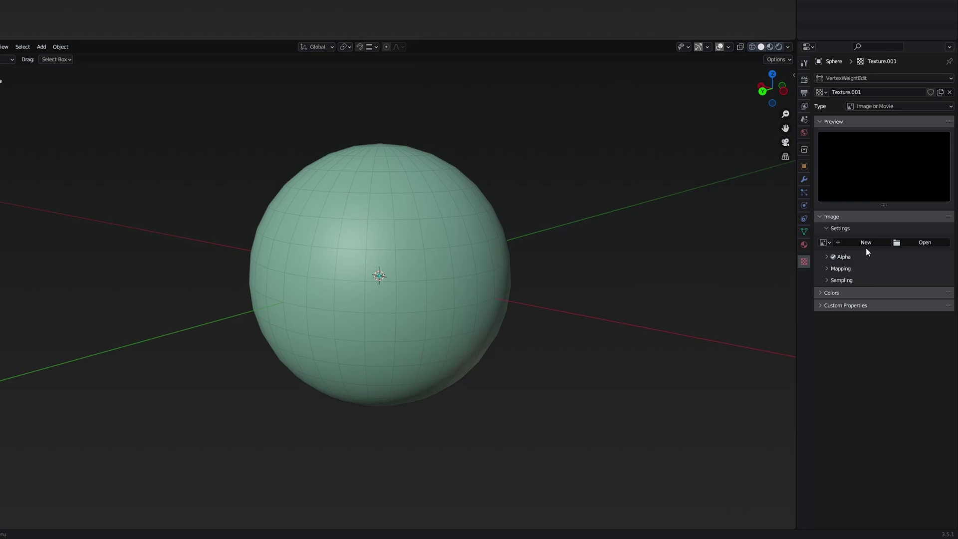
# - Try the Blend, Clouds and Marble types on the mask texture
pyautogui.click(867, 106)
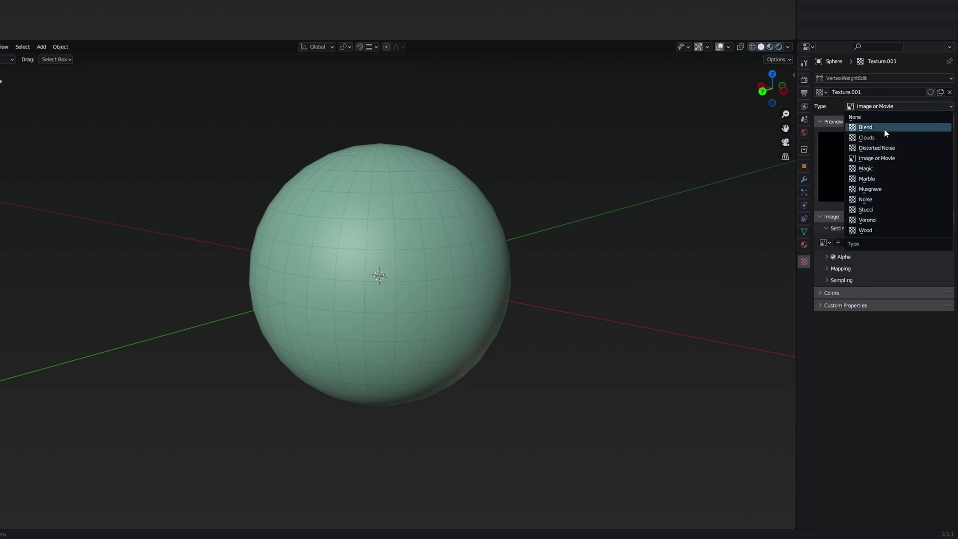
pyautogui.click(884, 129)
pyautogui.click(879, 106)
pyautogui.click(882, 136)
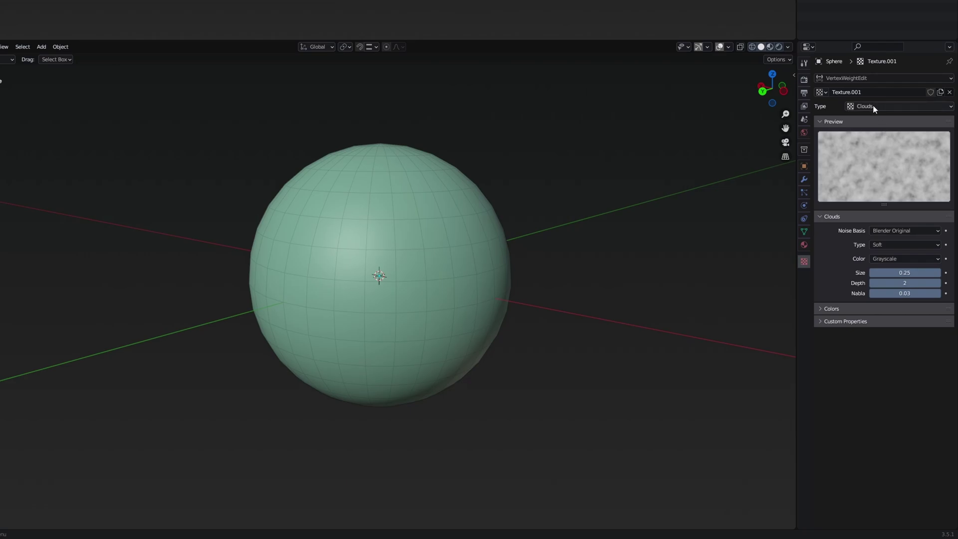
pyautogui.click(875, 106)
pyautogui.click(878, 179)
# - Set the mask texture's type to Wood and the Mask modifier's threshold to 0.084
pyautogui.click(873, 107)
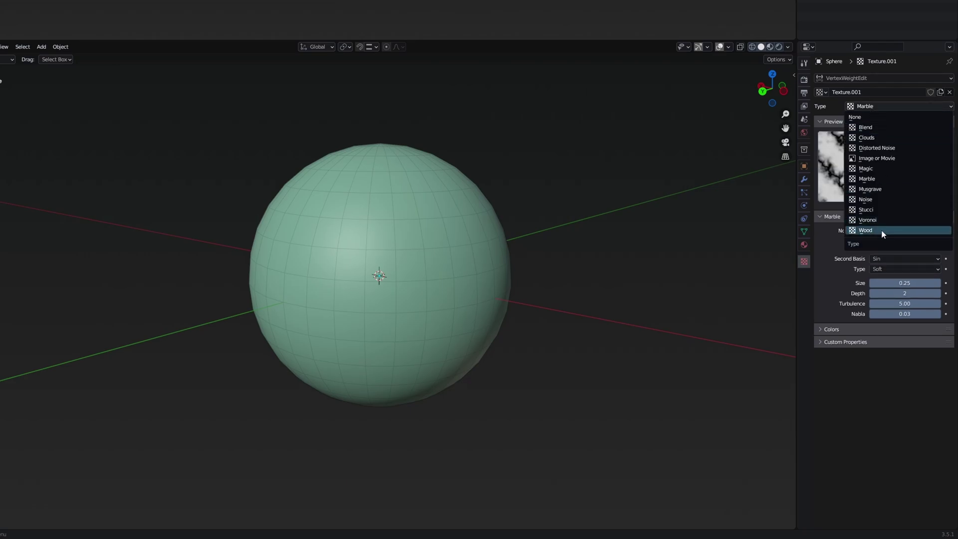
pyautogui.click(881, 230)
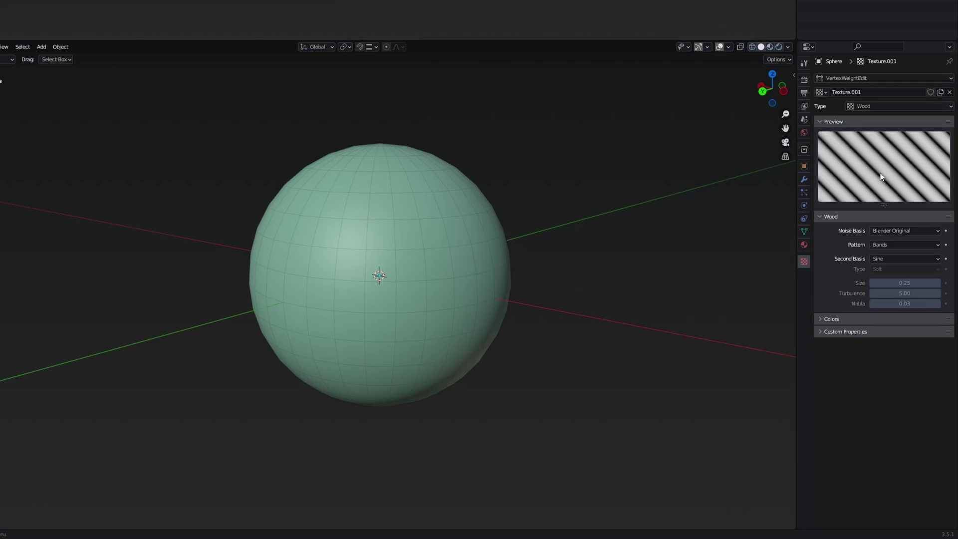
pyautogui.click(804, 179)
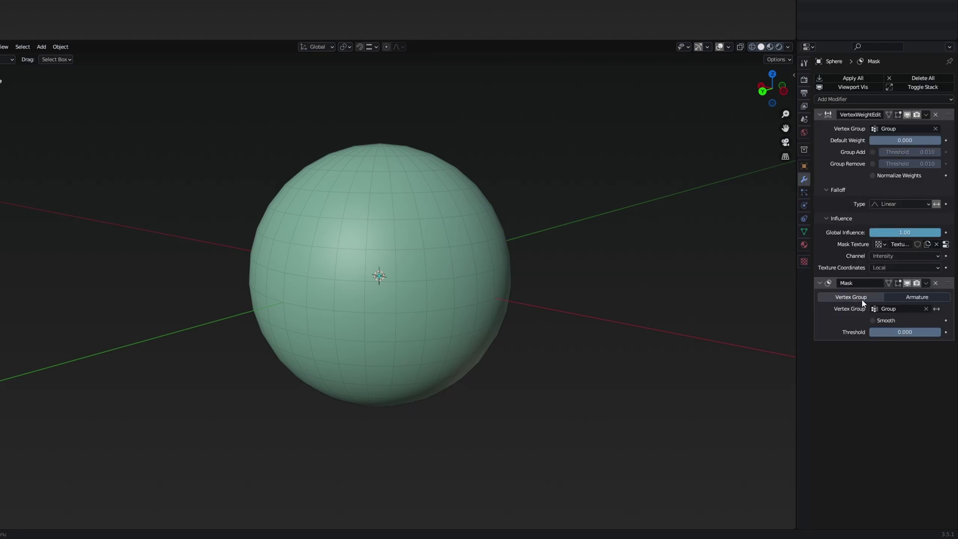
pyautogui.moveTo(873, 332); pyautogui.dragTo(900, 332)
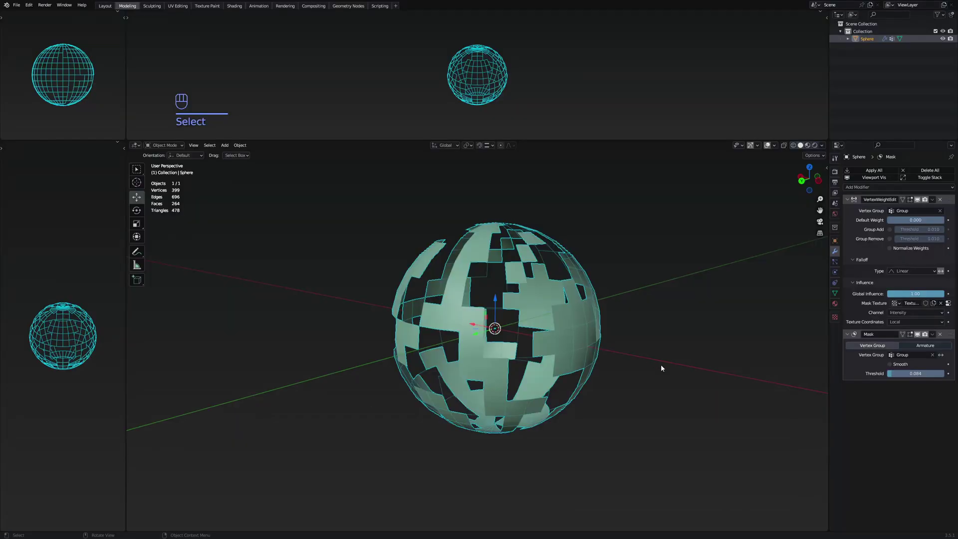
# - Subdivide all faces of the sphere in Edit Mode, return to Object Mode and deselect the sphere
pyautogui.moveTo(660, 364); pyautogui.dragTo(603, 373, button='middle')
pyautogui.press('Tab')
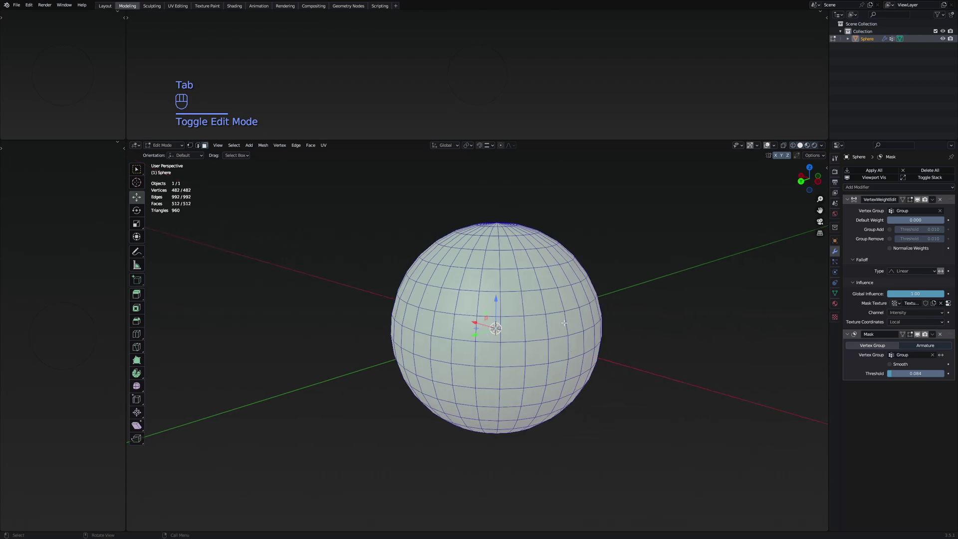
pyautogui.press('3')
pyautogui.rightClick(548, 297)
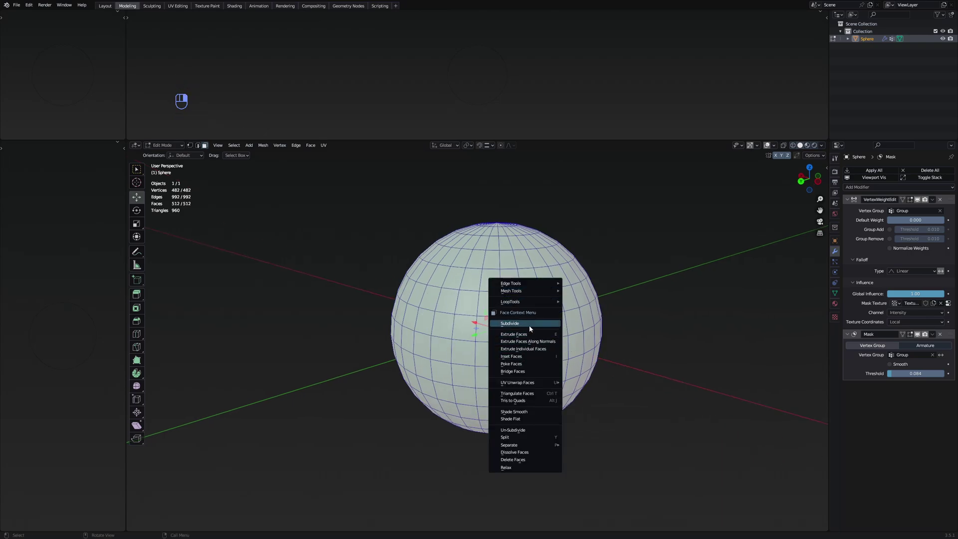
pyautogui.click(529, 303)
pyautogui.press('Tab')
pyautogui.click(612, 334)
pyautogui.moveTo(612, 333); pyautogui.dragTo(640, 331, button='middle')
# - Set the Mask modifier's threshold to 0.286 and inspect the cut-out pattern around the sphere
pyautogui.moveTo(916, 373)
pyautogui.mouseDown()
pyautogui.moveTo(948, 374)
pyautogui.moveTo(916, 373)
pyautogui.mouseUp()
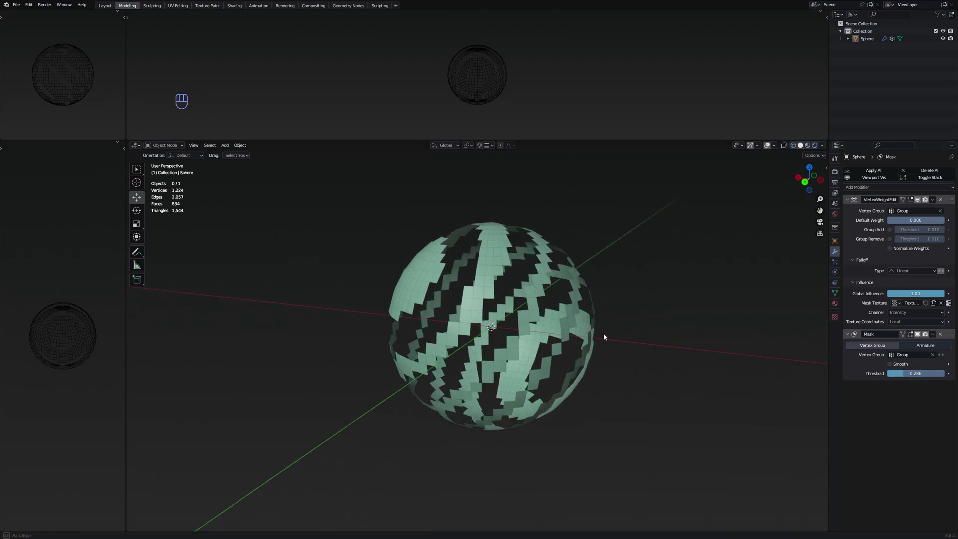
pyautogui.moveTo(603, 333); pyautogui.dragTo(658, 332, button='middle')
pyautogui.moveTo(568, 279); pyautogui.dragTo(564, 292, button='middle')
pyautogui.scroll(2, 564, 293)
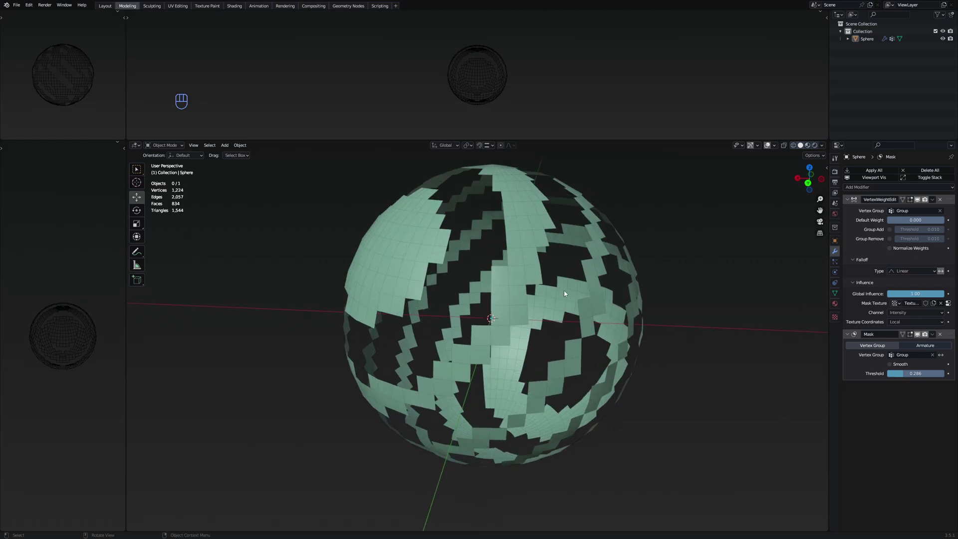
pyautogui.scroll(-1, 564, 293)
# - Open the mask texture's settings and try the Rings and Band Noise wood patterns
pyautogui.click(948, 303)
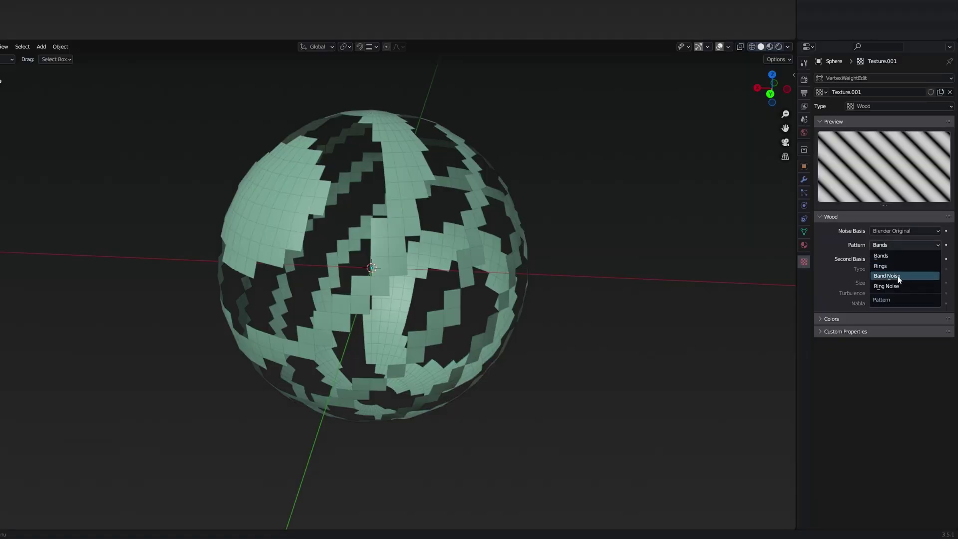
pyautogui.click(884, 265)
pyautogui.click(882, 246)
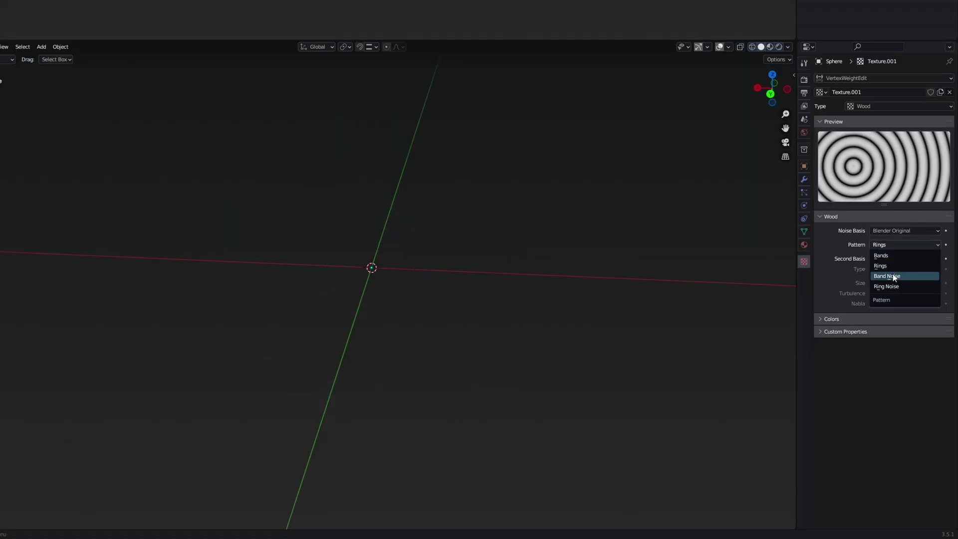
pyautogui.click(893, 276)
pyautogui.click(890, 245)
pyautogui.click(891, 265)
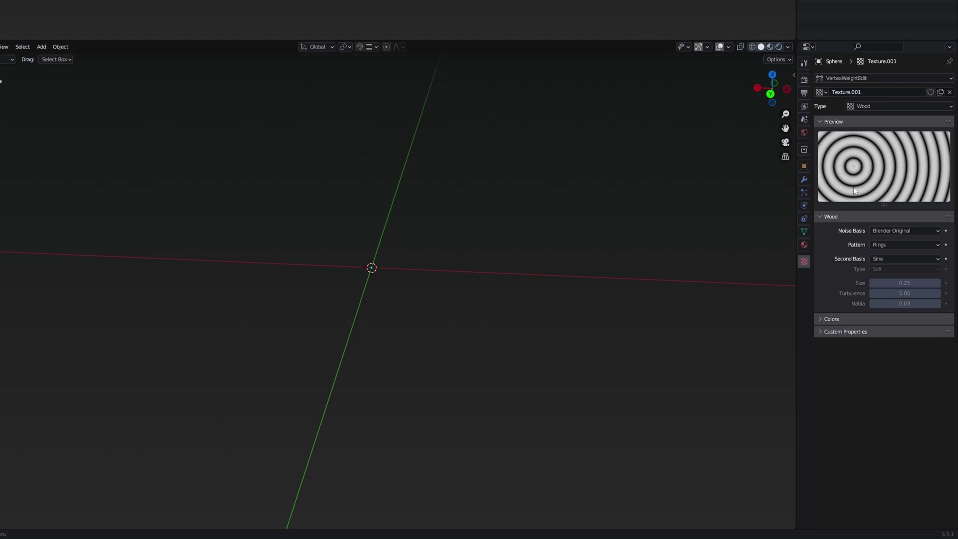
pyautogui.click(893, 245)
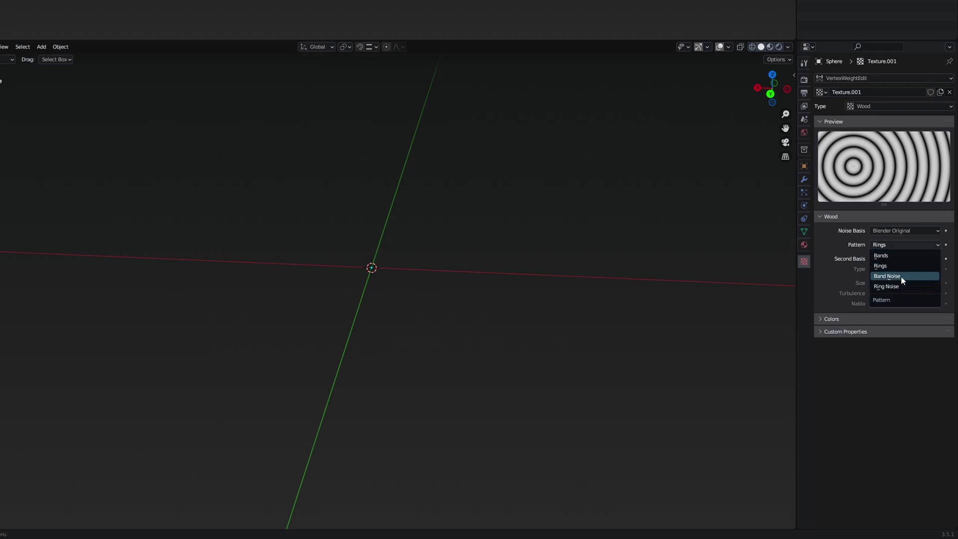
pyautogui.click(905, 280)
# - Try the Ring Noise wood pattern and return the pattern to Bands
pyautogui.click(885, 245)
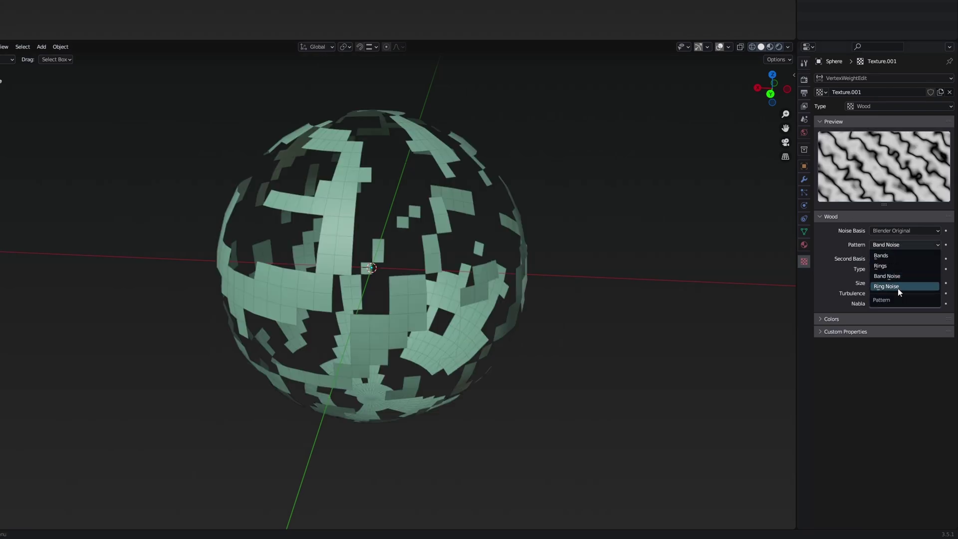
pyautogui.click(897, 287)
pyautogui.click(890, 244)
pyautogui.click(891, 254)
pyautogui.click(894, 245)
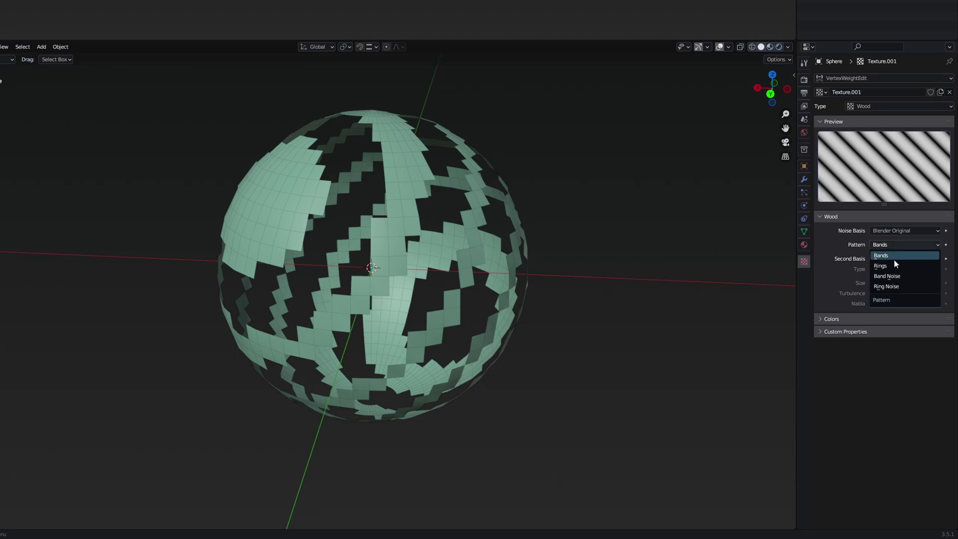
pyautogui.click(894, 257)
pyautogui.click(892, 244)
pyautogui.click(891, 256)
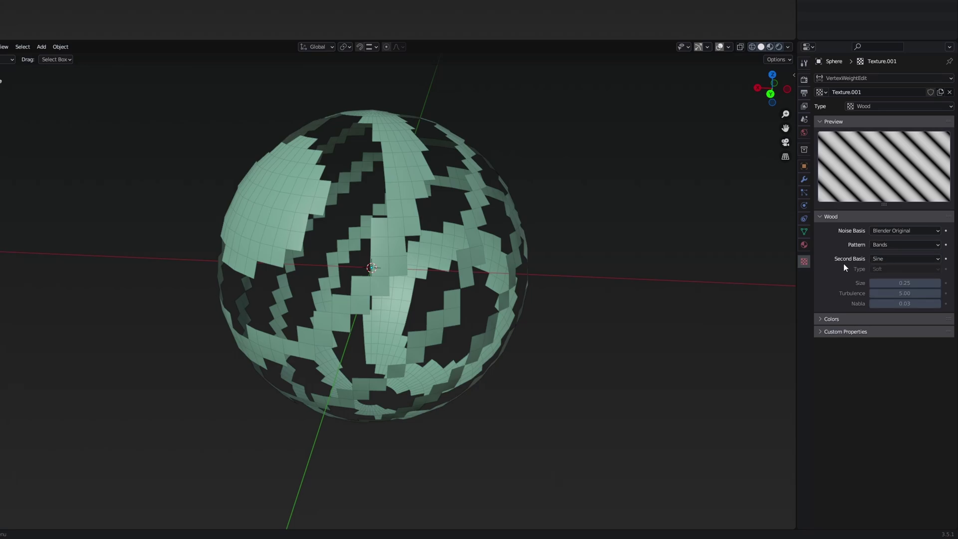
# - Set the Wood texture's second basis to Saw
pyautogui.click(887, 258)
pyautogui.click(885, 280)
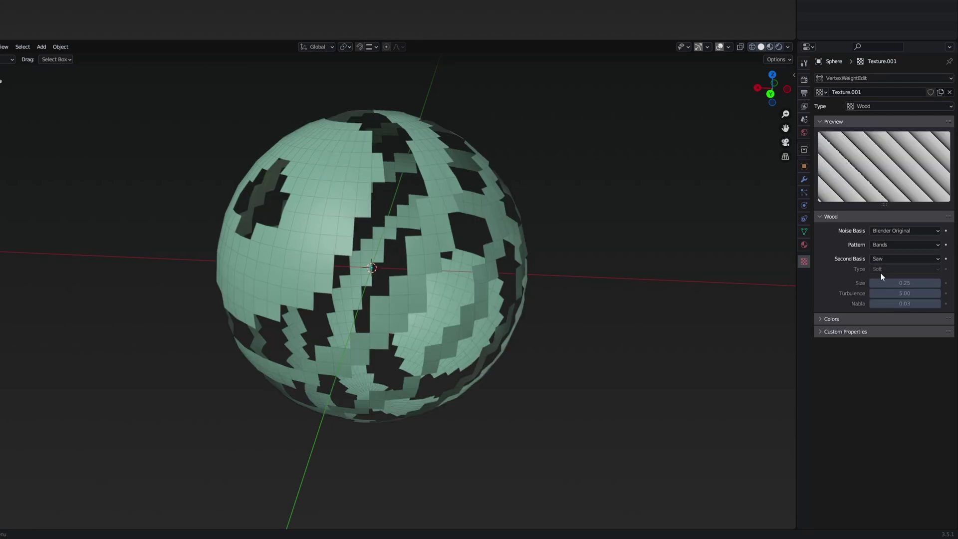
pyautogui.click(887, 258)
pyautogui.click(894, 290)
pyautogui.click(876, 246)
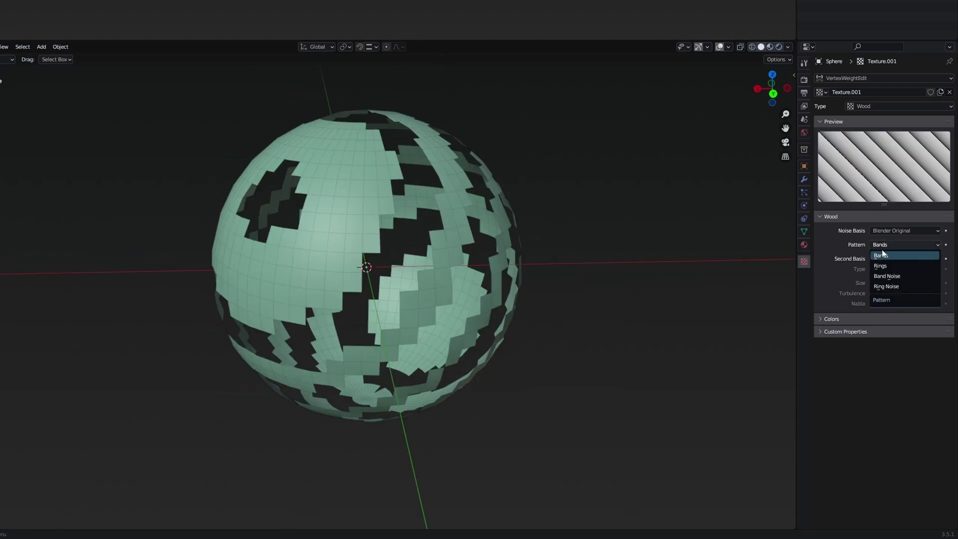
pyautogui.click(875, 247)
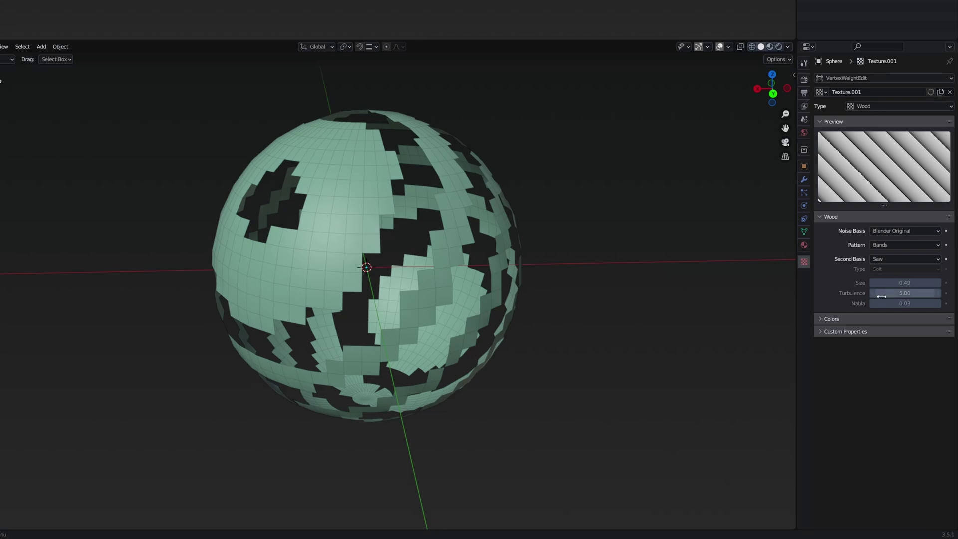
# - Set the wood pattern to Band Noise with size 1.24, turbulence 26.60 and nabla 0.10
pyautogui.click(888, 245)
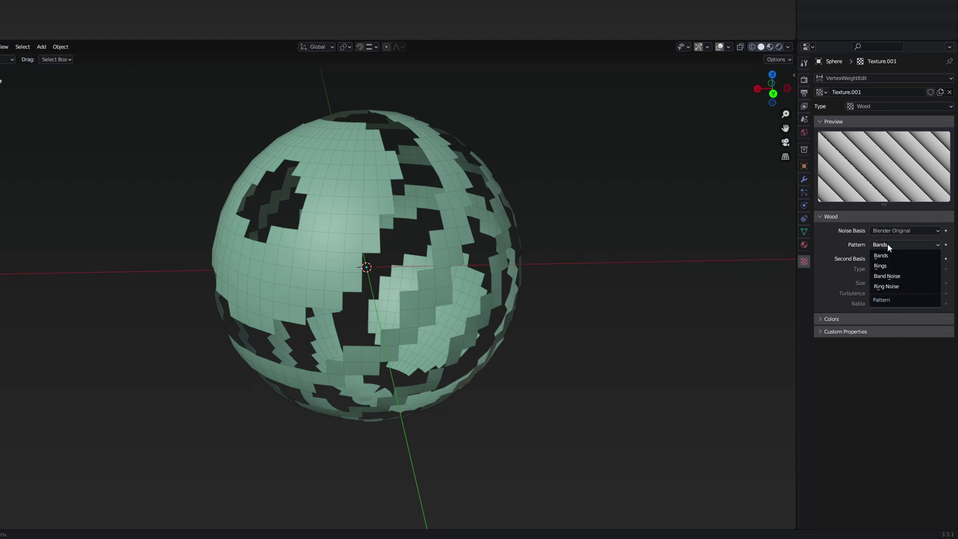
pyautogui.click(904, 277)
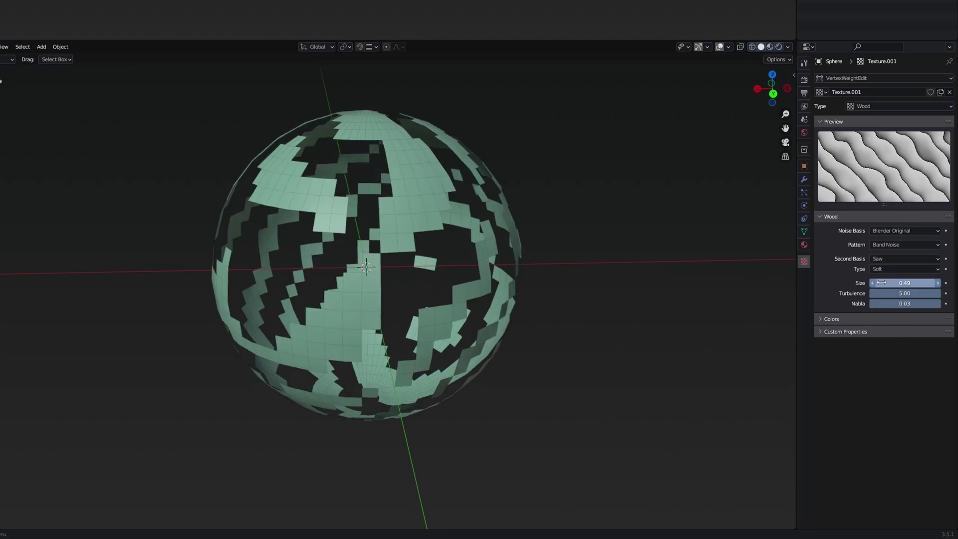
pyautogui.moveTo(893, 279)
pyautogui.mouseDown()
pyautogui.moveTo(883, 279)
pyautogui.moveTo(906, 282)
pyautogui.mouseUp()
pyautogui.moveTo(898, 293); pyautogui.dragTo(928, 293)
pyautogui.moveTo(505, 307); pyautogui.dragTo(698, 240, button='middle')
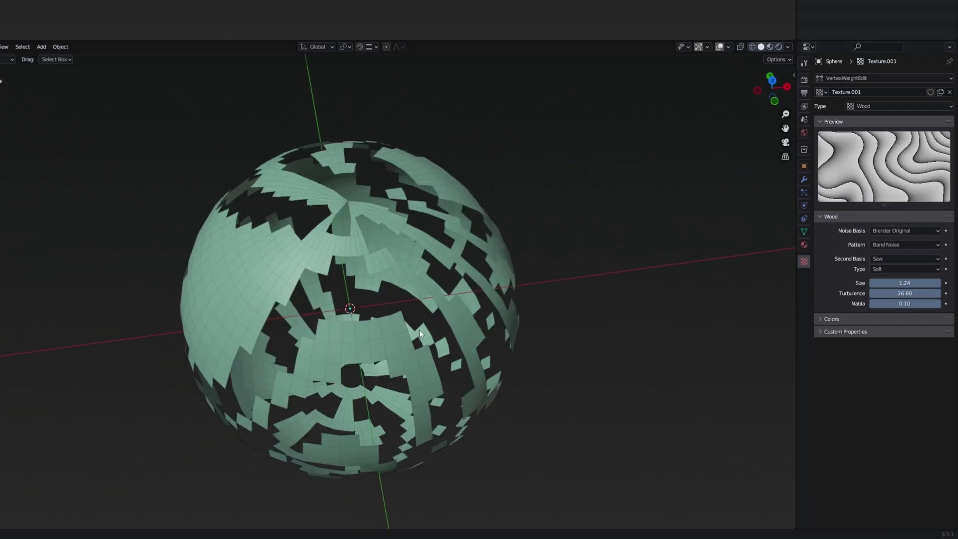
# - Try the Marble texture type with the Sin and Tri second bases, returning the basis to Saw
pyautogui.click(898, 107)
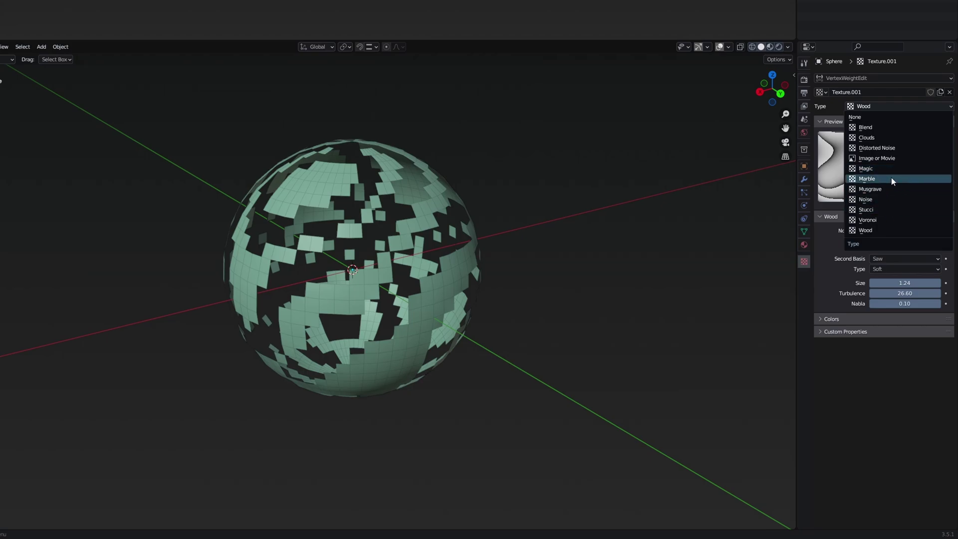
pyautogui.click(881, 179)
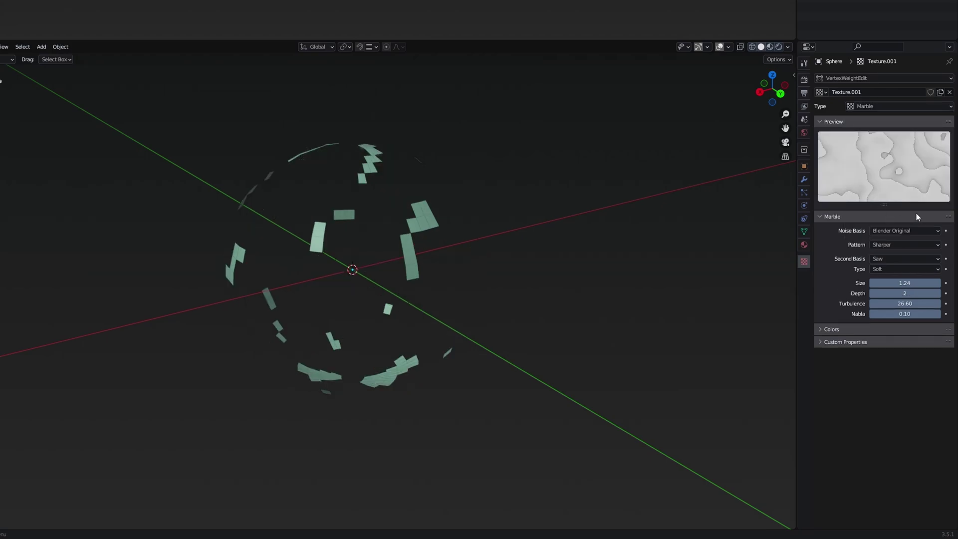
pyautogui.click(890, 259)
pyautogui.click(890, 270)
pyautogui.click(885, 257)
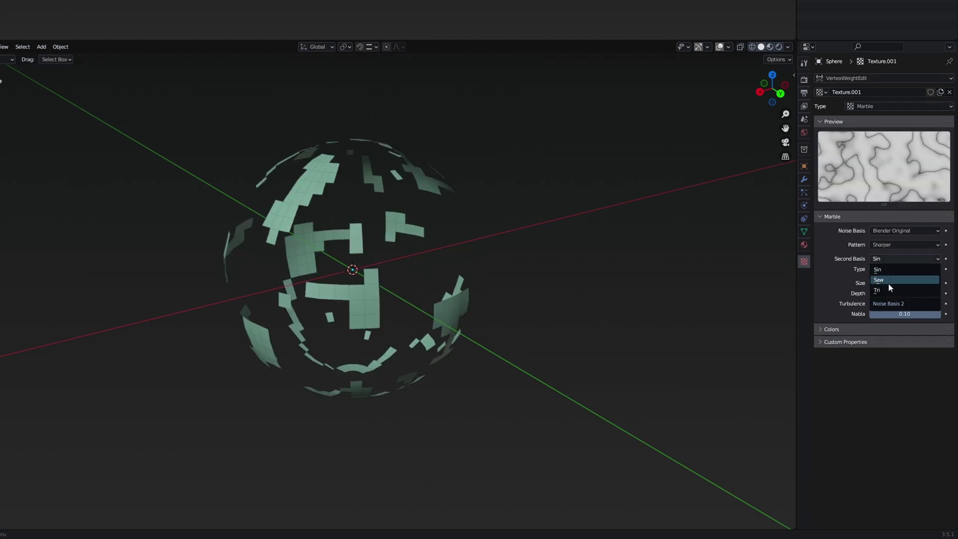
pyautogui.click(888, 290)
pyautogui.click(887, 259)
pyautogui.click(889, 280)
# - Set the texture's noise type to Hard and its size to 1.61, and switch the texture type back to Wood
pyautogui.click(888, 269)
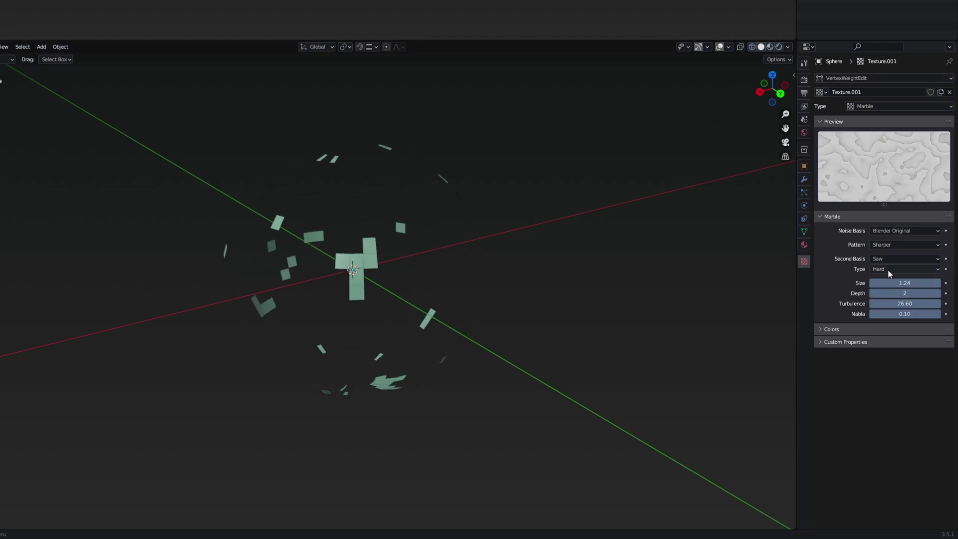
pyautogui.click(890, 280)
pyautogui.click(888, 268)
pyautogui.click(888, 290)
pyautogui.moveTo(905, 282); pyautogui.dragTo(923, 283)
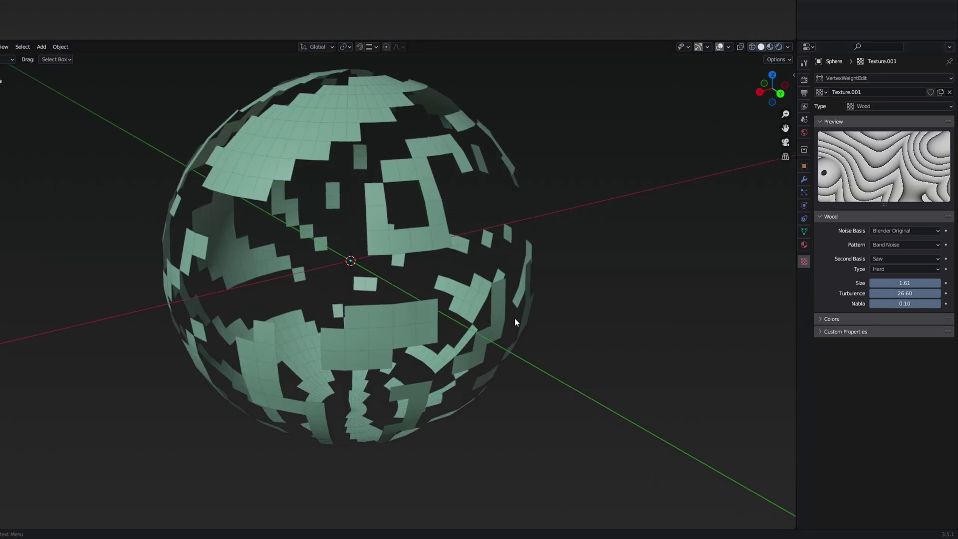
# - Return to the sphere's modifiers, set the Mask threshold to 0.279 and enable Smooth
pyautogui.scroll(-3, 487, 312)
pyautogui.moveTo(514, 318); pyautogui.dragTo(519, 287, button='middle')
pyautogui.scroll(1, 519, 286)
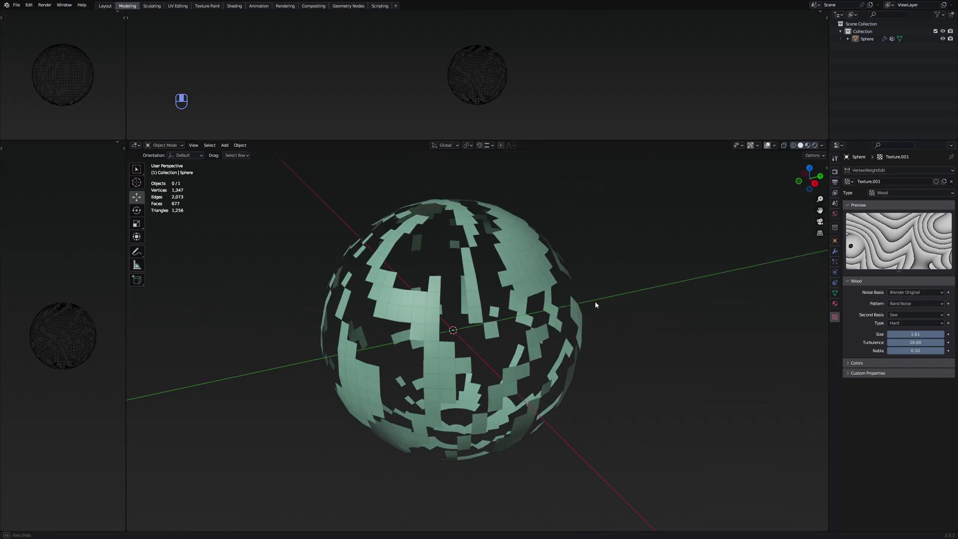
pyautogui.moveTo(595, 303); pyautogui.dragTo(599, 299, button='middle')
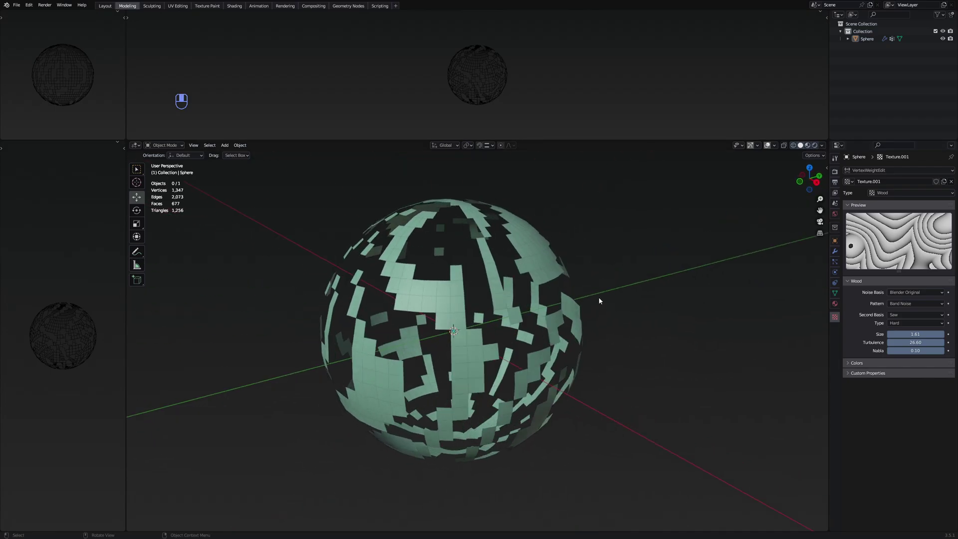
pyautogui.click(835, 251)
pyautogui.moveTo(934, 372); pyautogui.dragTo(928, 371)
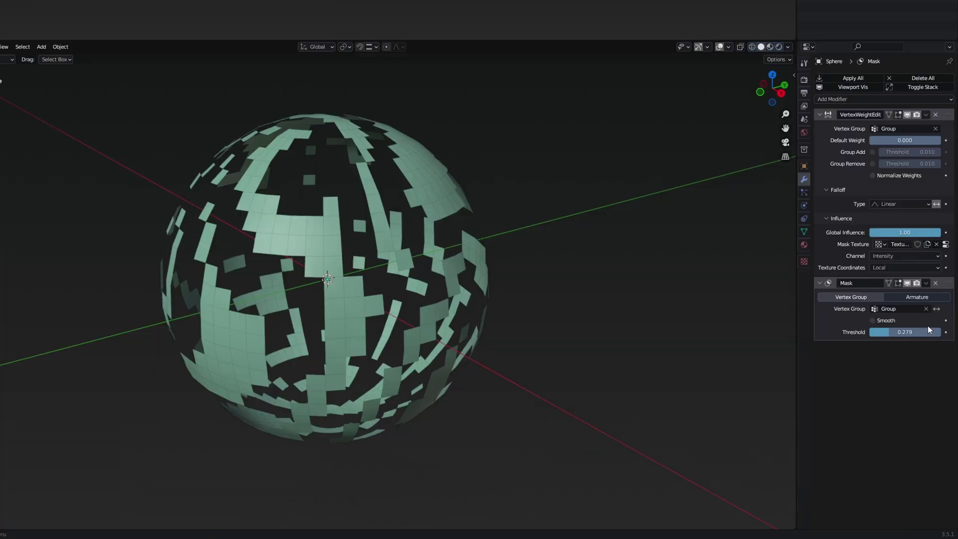
pyautogui.click(887, 322)
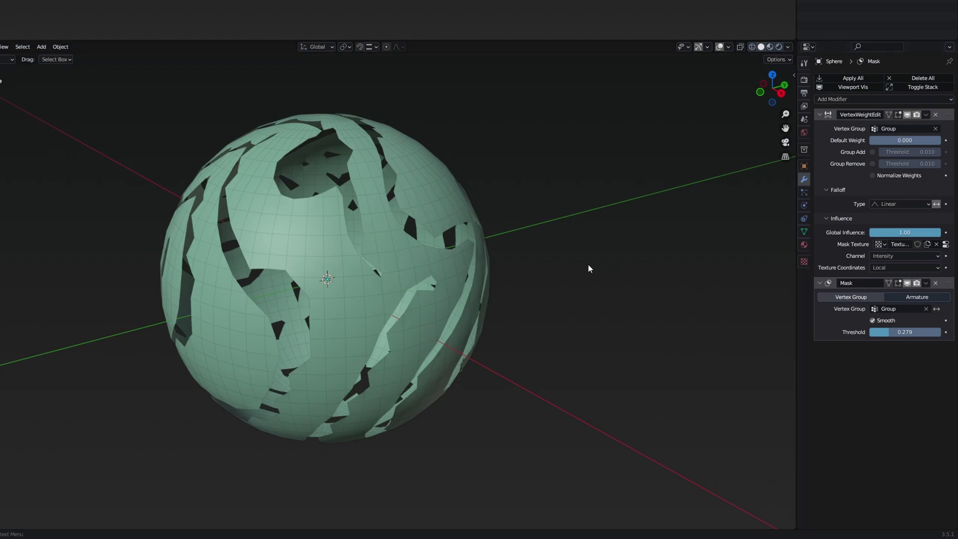
# - Raise the Mask modifier's threshold to 0.539 and inspect the smoothed cut-outs around the sphere
pyautogui.moveTo(588, 263); pyautogui.dragTo(801, 326, button='middle')
pyautogui.moveTo(867, 332); pyautogui.dragTo(910, 333)
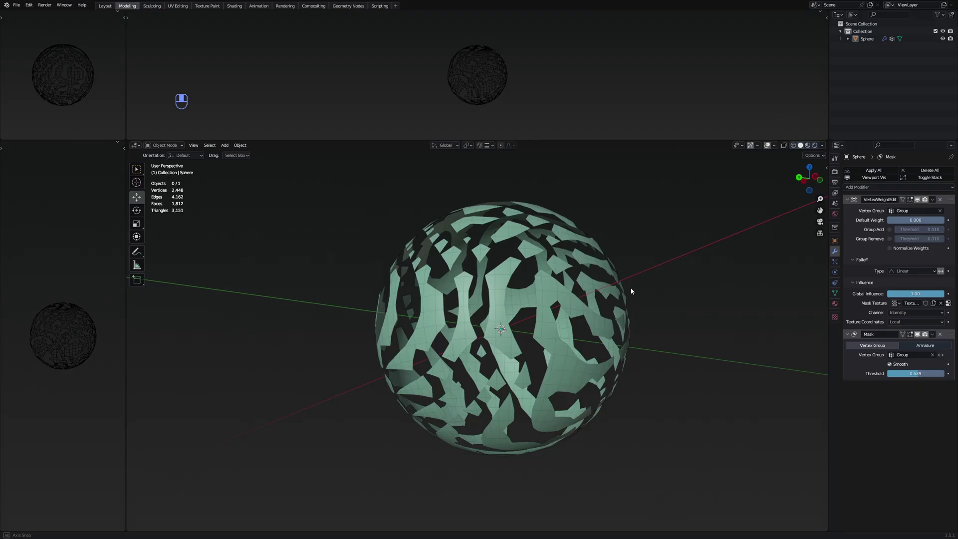
pyautogui.moveTo(631, 286); pyautogui.dragTo(592, 318, button='middle')
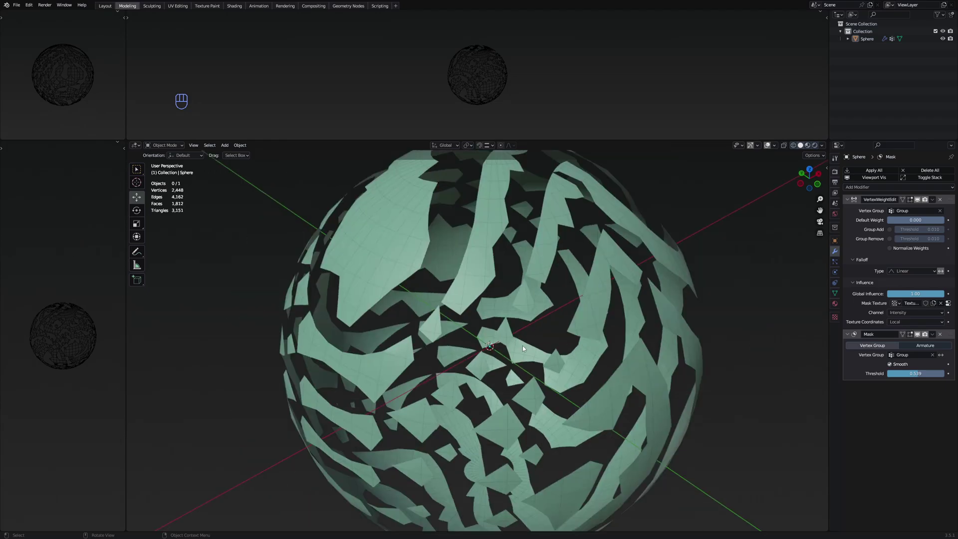
pyautogui.moveTo(541, 324); pyautogui.dragTo(495, 305, button='middle')
pyautogui.scroll(-3, 478, 344)
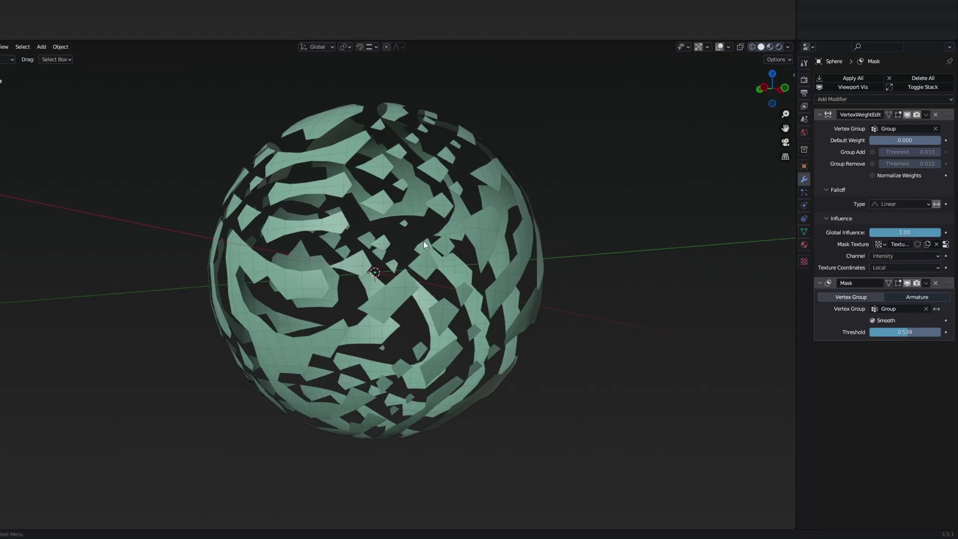
# - Turn off Smooth in the Mask modifier and set its threshold to 0.169
pyautogui.moveTo(424, 244); pyautogui.dragTo(410, 269, button='middle')
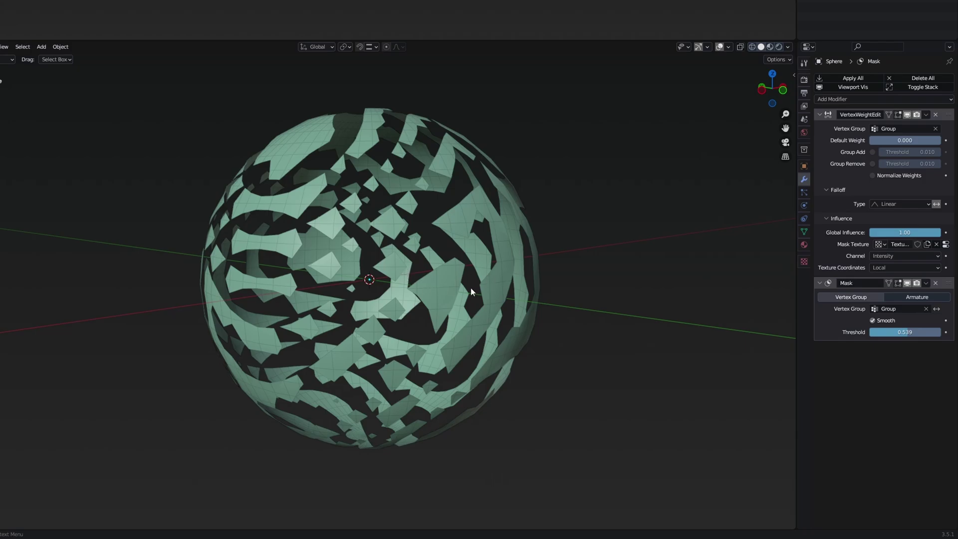
pyautogui.click(882, 321)
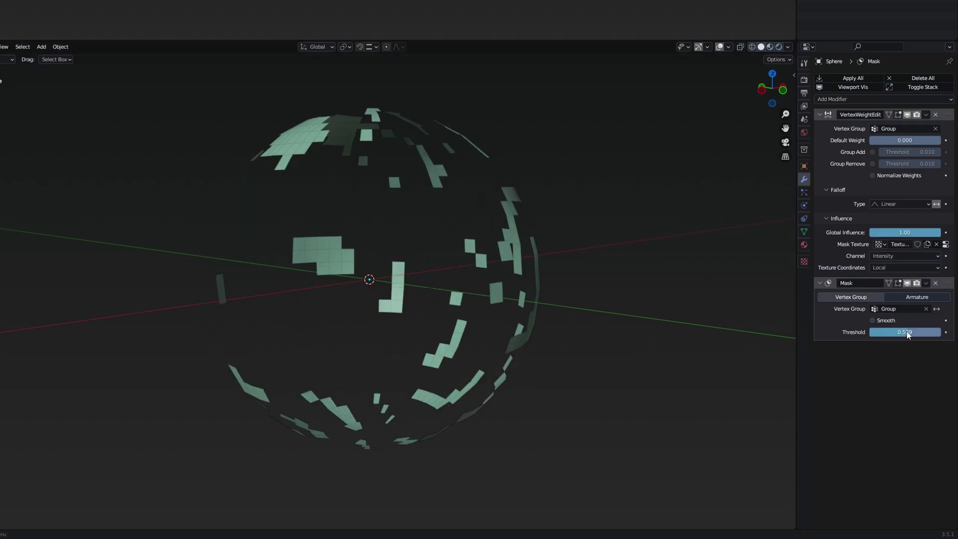
pyautogui.moveTo(906, 332); pyautogui.dragTo(880, 331)
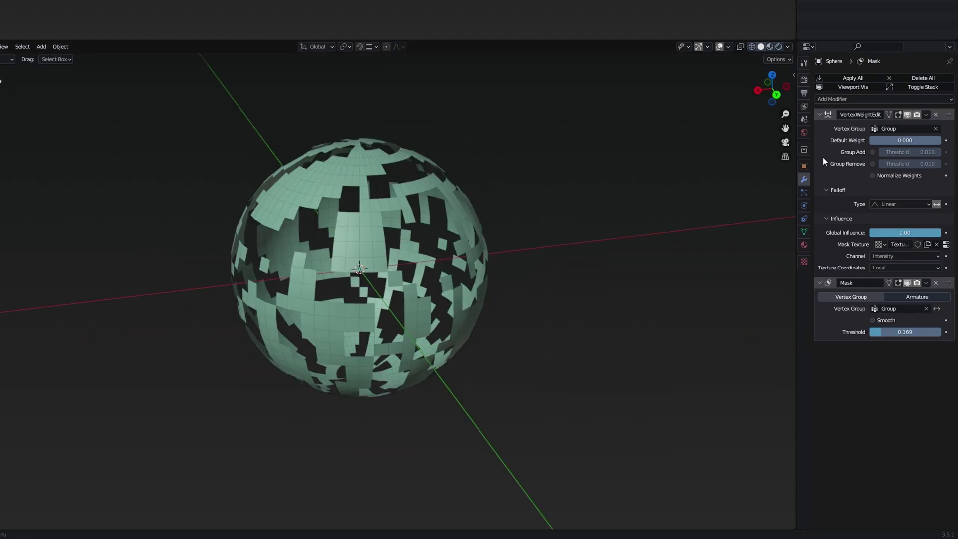
# - Add a Smooth modifier to the sphere with Repeat set to 30 and its vertex group set to Group
pyautogui.click(838, 99)
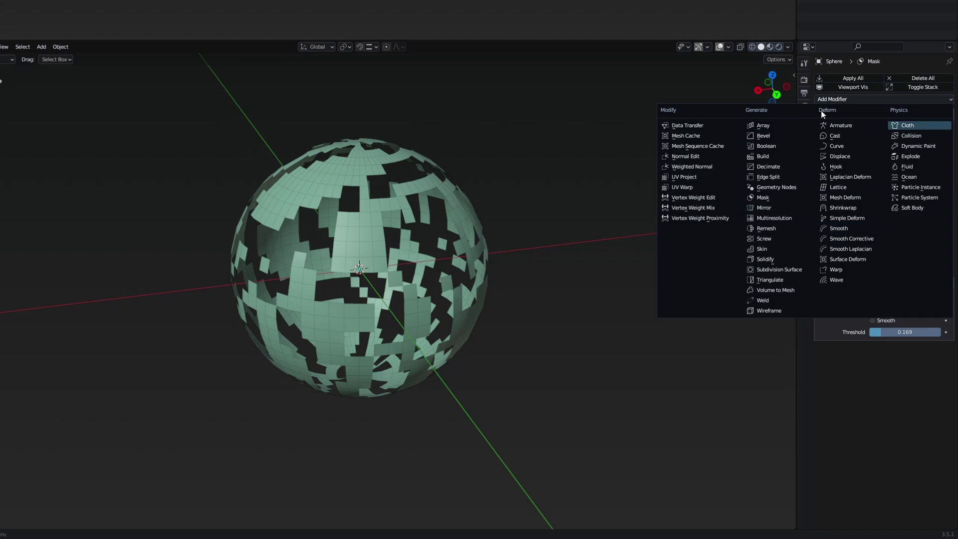
pyautogui.click(850, 227)
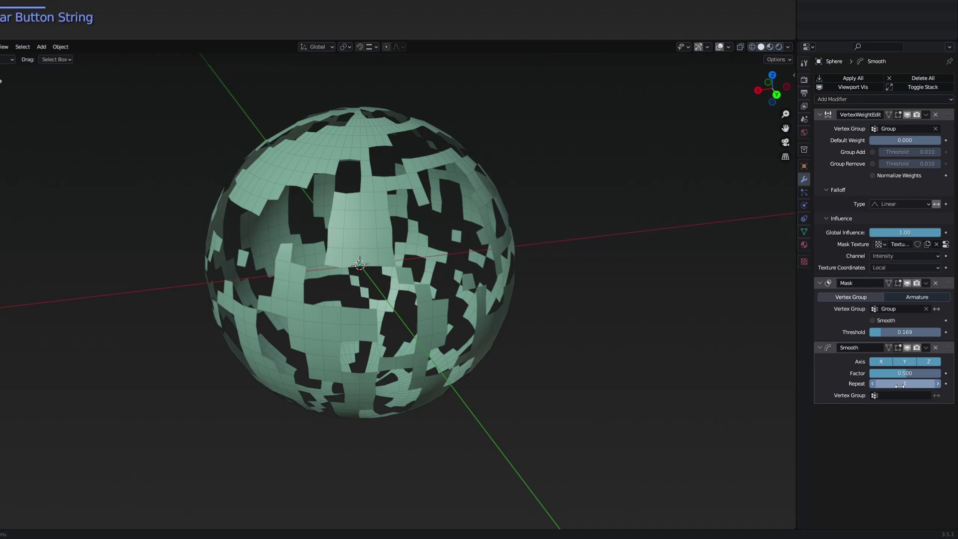
pyautogui.moveTo(898, 384); pyautogui.dragTo(938, 384)
pyautogui.click(893, 395)
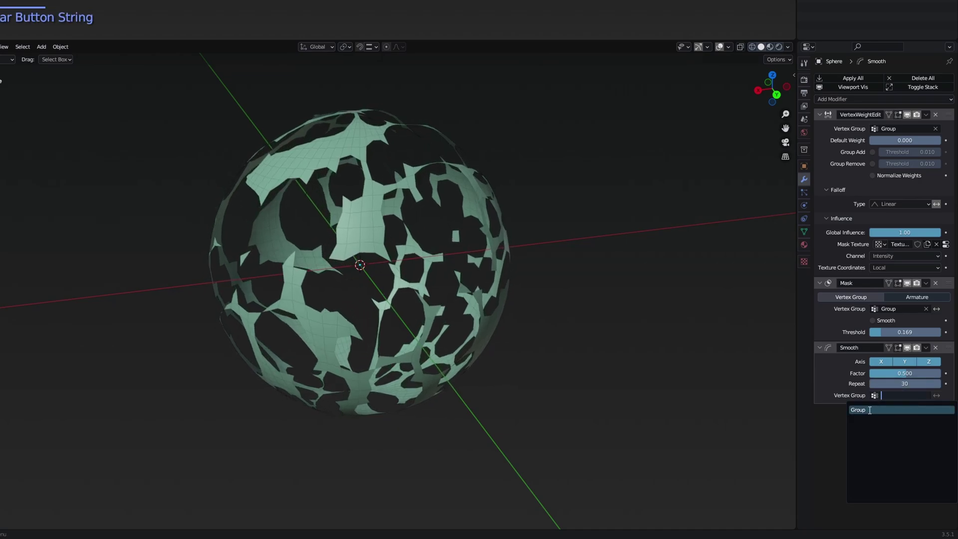
pyautogui.click(870, 410)
pyautogui.moveTo(477, 293); pyautogui.dragTo(411, 272, button='middle')
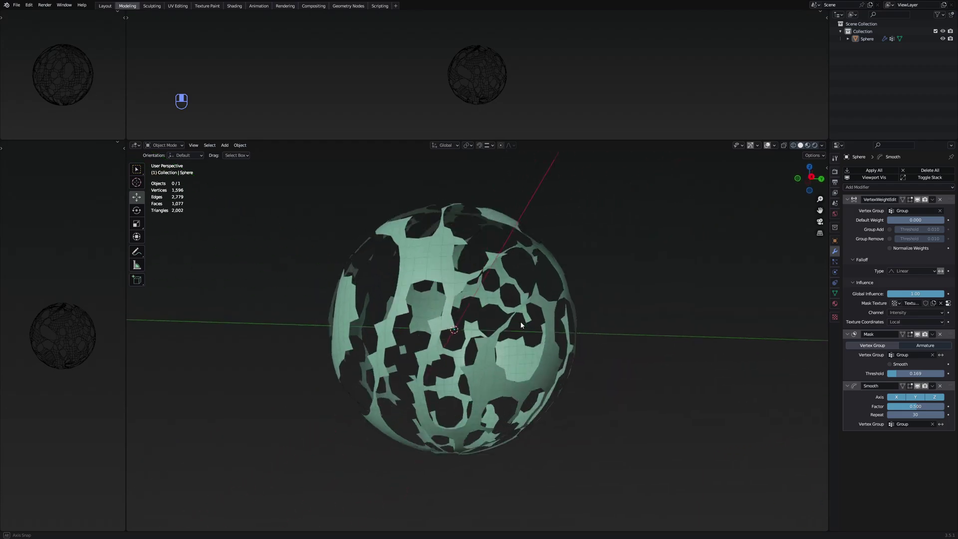
pyautogui.moveTo(521, 325); pyautogui.dragTo(589, 342, button='middle')
# - Try a higher Smooth factor, undo it, and vary the Repeat count before returning it to 30
pyautogui.moveTo(915, 407); pyautogui.dragTo(898, 404)
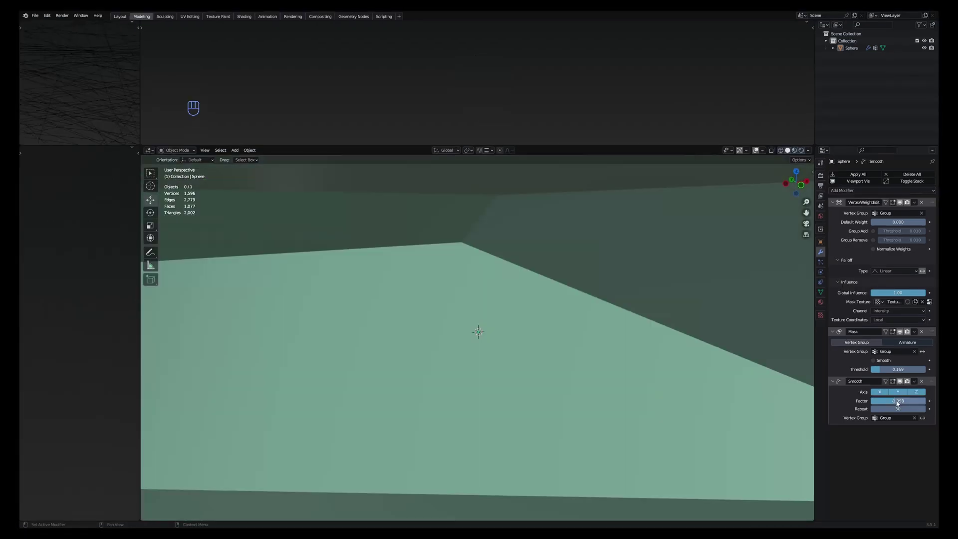
pyautogui.hotkey('ctrl', 'z')
pyautogui.moveTo(759, 385); pyautogui.dragTo(786, 381, button='middle')
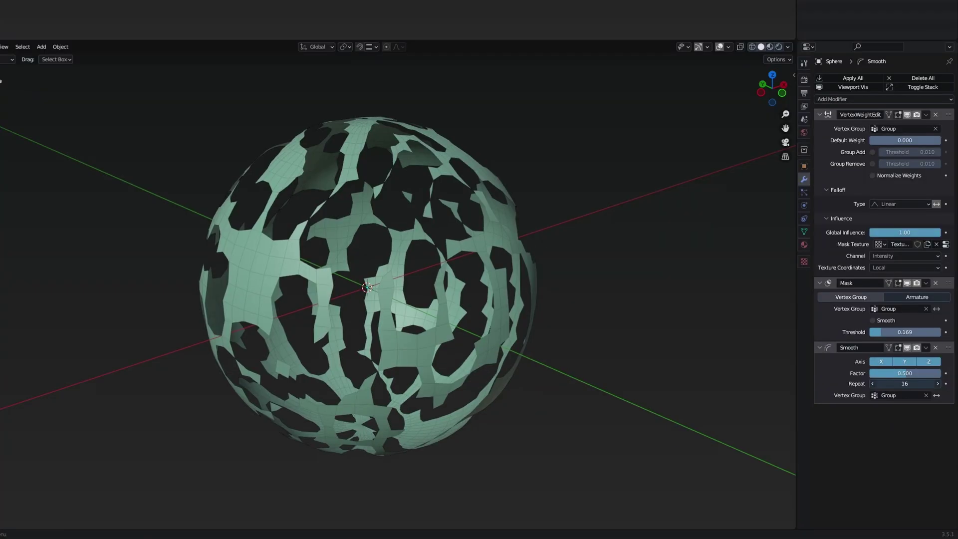
pyautogui.moveTo(904, 383); pyautogui.dragTo(922, 383)
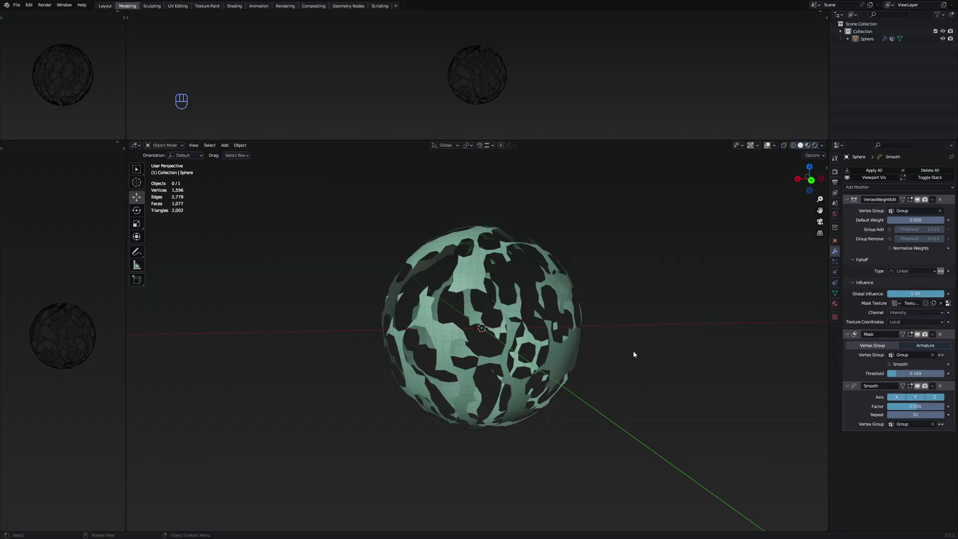
pyautogui.moveTo(598, 354); pyautogui.dragTo(592, 358, button='middle')
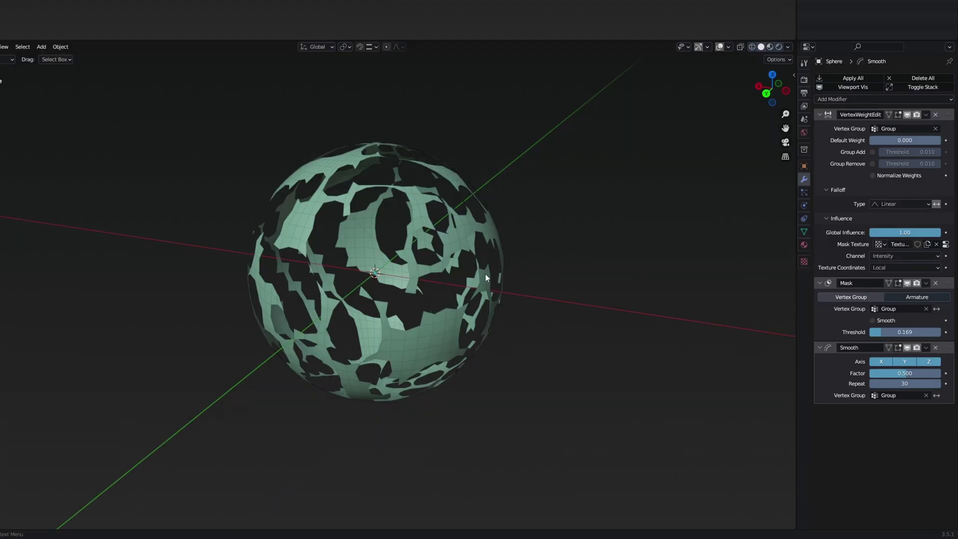
# - Add a Simple Deform modifier to the sphere with a Twist angle of -360°
pyautogui.click(861, 103)
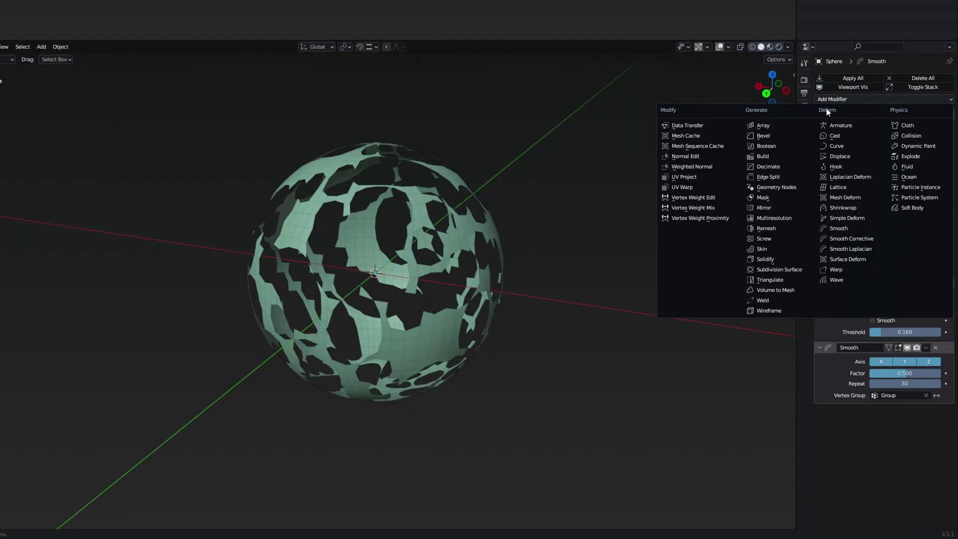
pyautogui.click(850, 218)
pyautogui.moveTo(630, 276)
pyautogui.mouseDown(button='middle')
pyautogui.moveTo(660, 290)
pyautogui.moveTo(621, 283)
pyautogui.mouseUp(button='middle')
pyautogui.moveTo(885, 437); pyautogui.dragTo(700, 437)
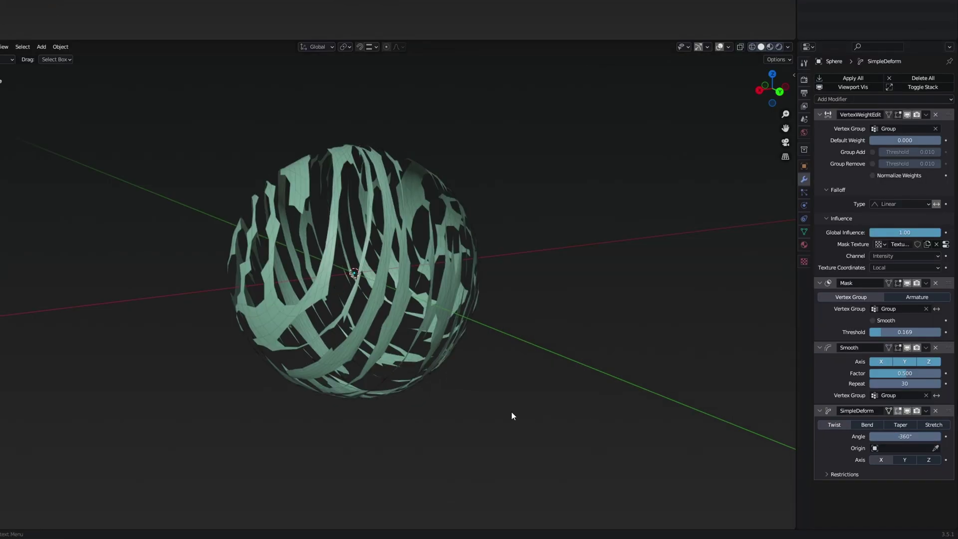
pyautogui.moveTo(511, 417); pyautogui.dragTo(398, 270, button='middle')
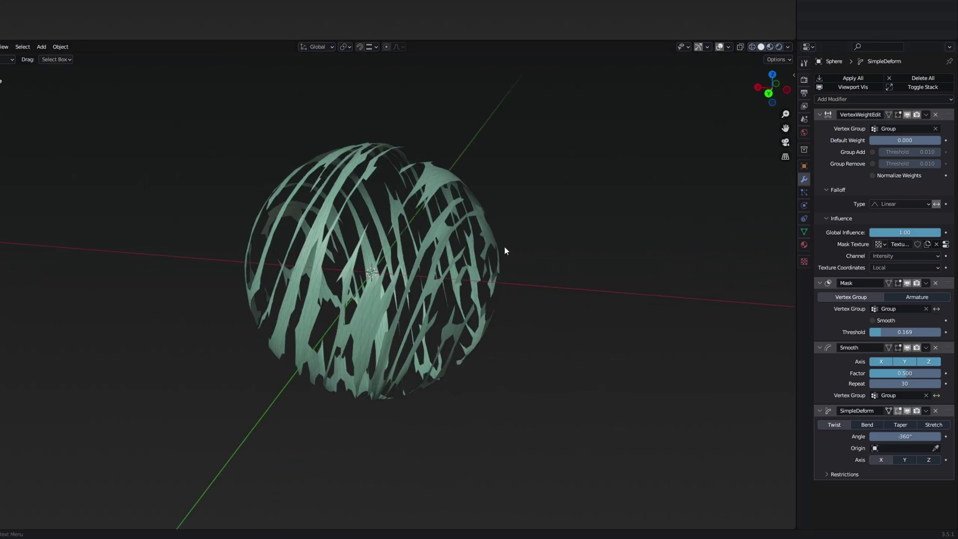
# - Try rotating the sphere about the global X axis
pyautogui.click(444, 258)
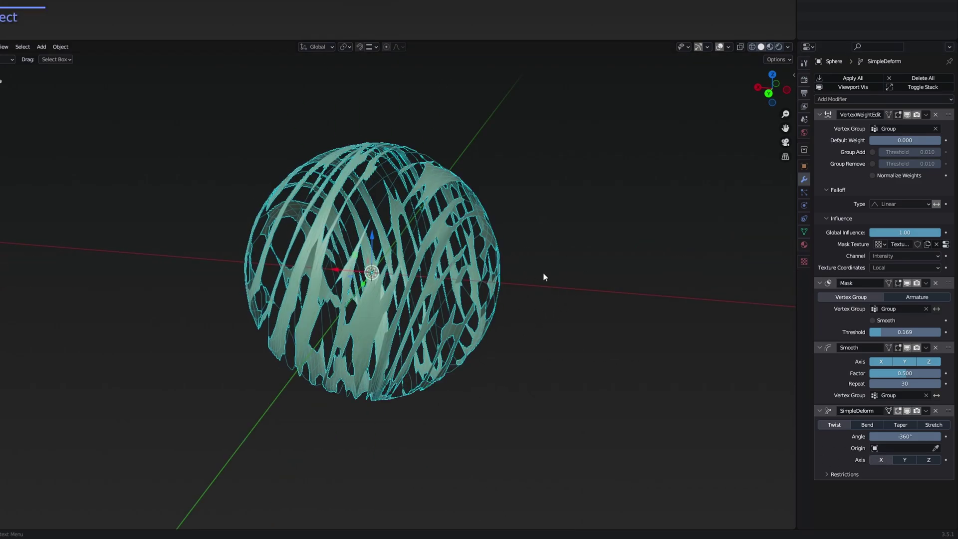
pyautogui.press('r')
pyautogui.press('x')
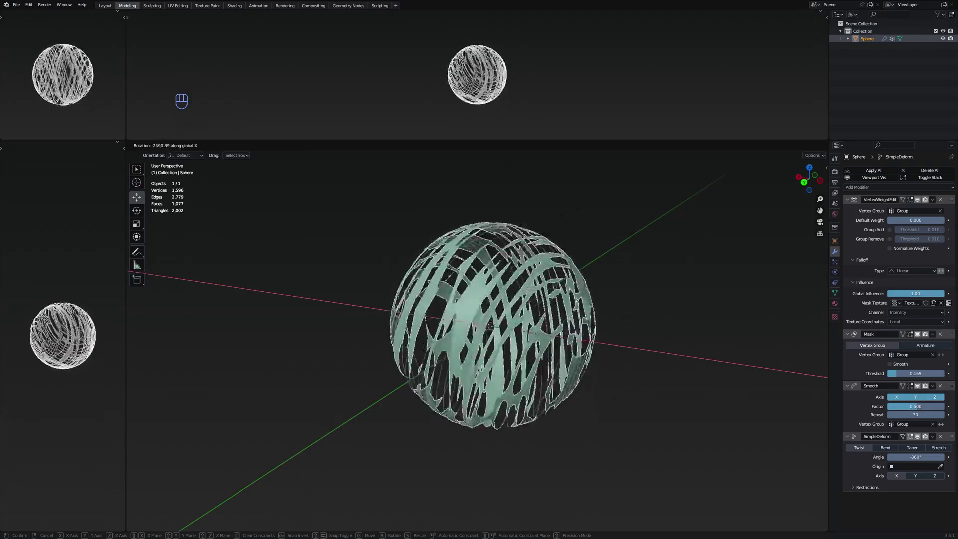
pyautogui.rightClick(889, 483)
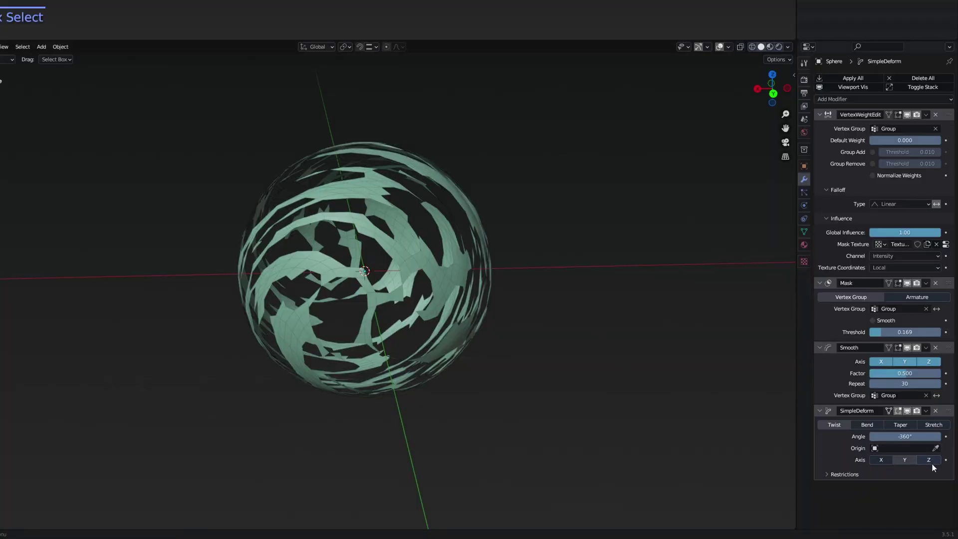
# - Set the Simple Deform twist to the Z axis with an angle of 360°
pyautogui.click(929, 462)
pyautogui.moveTo(723, 344); pyautogui.dragTo(413, 300, button='middle')
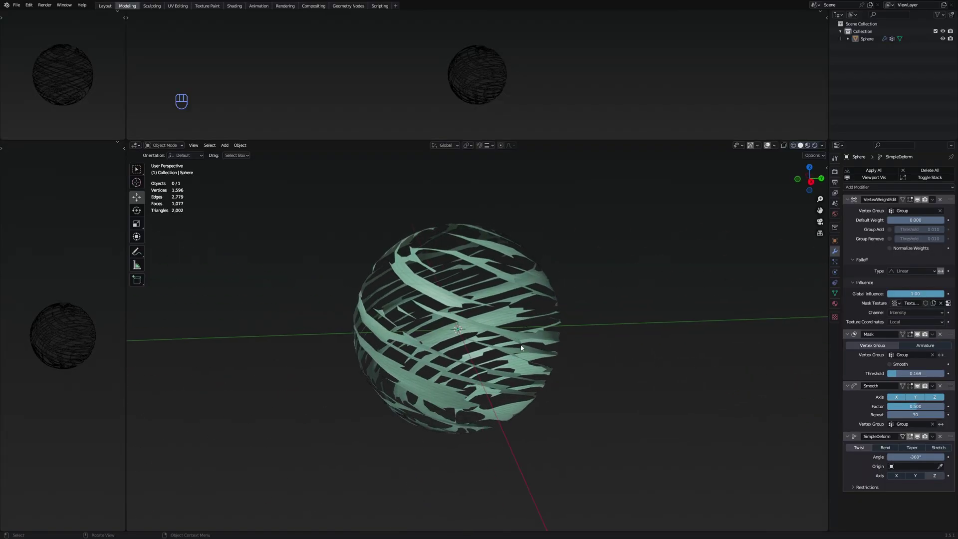
pyautogui.moveTo(521, 347); pyautogui.dragTo(545, 353, button='middle')
pyautogui.moveTo(915, 457); pyautogui.dragTo(941, 437)
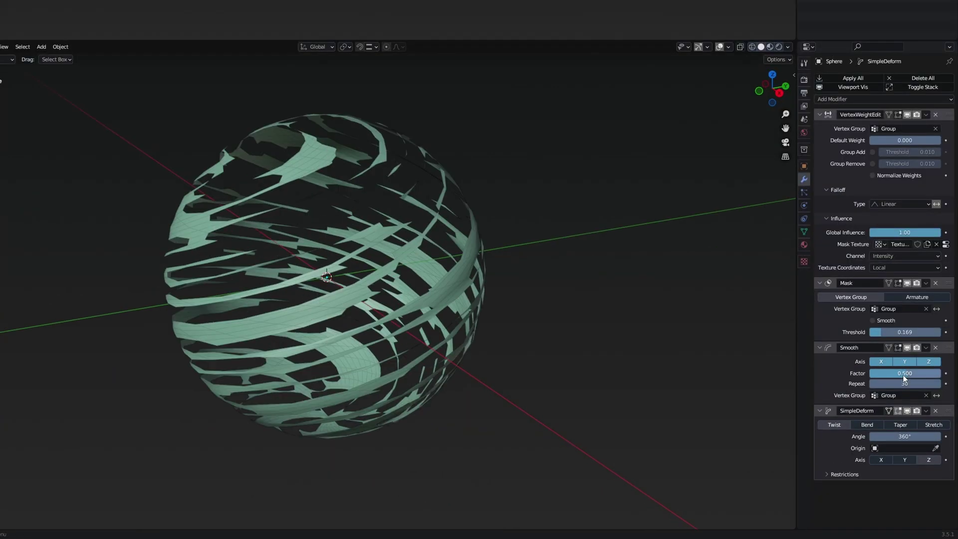
pyautogui.moveTo(905, 385)
pyautogui.mouseDown()
pyautogui.moveTo(878, 385)
pyautogui.moveTo(905, 383)
pyautogui.mouseUp()
# - Try a Mask threshold of 0.162 and a size of 0.39 for the Wood mask texture
pyautogui.moveTo(881, 332); pyautogui.dragTo(898, 332)
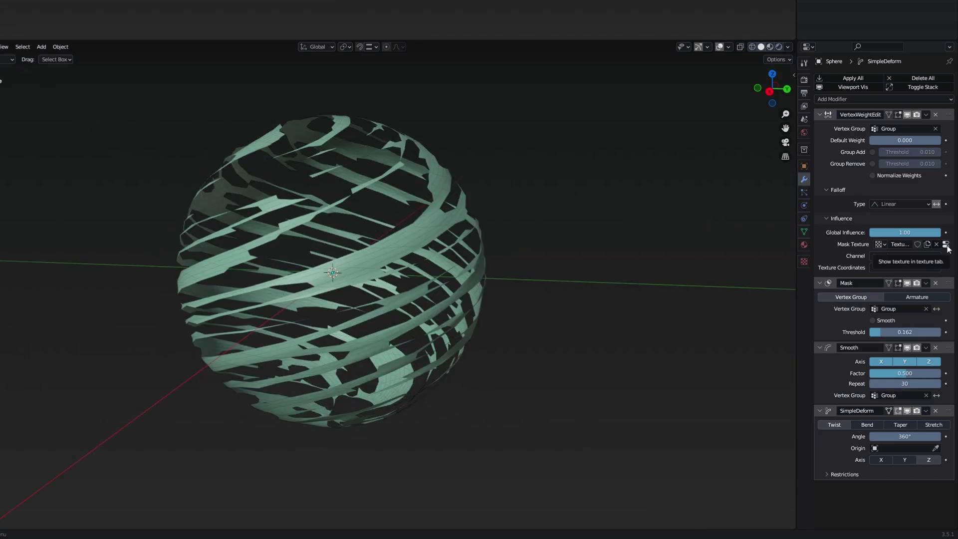
pyautogui.click(946, 246)
pyautogui.moveTo(905, 283)
pyautogui.mouseDown()
pyautogui.moveTo(927, 283)
pyautogui.moveTo(898, 283)
pyautogui.mouseUp()
pyautogui.moveTo(562, 282); pyautogui.dragTo(599, 288, button='middle')
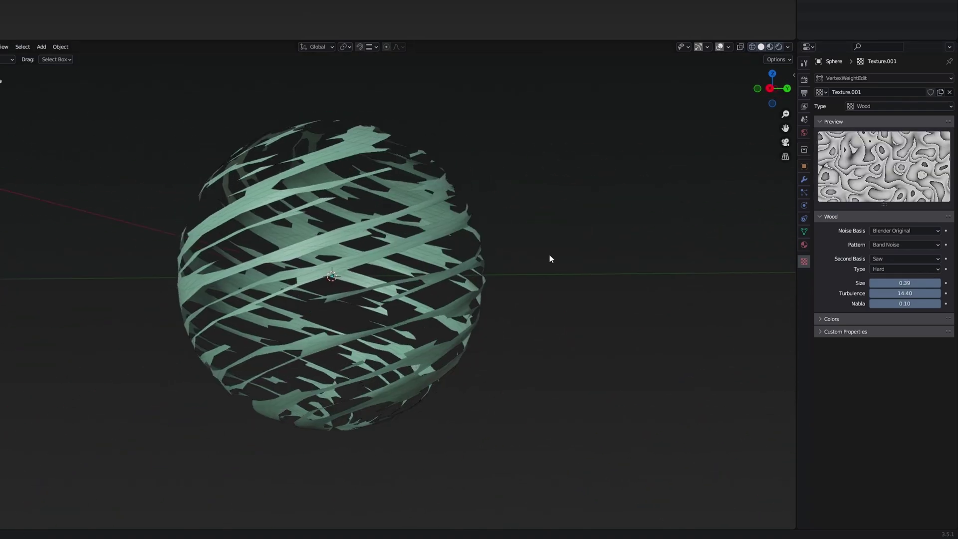
pyautogui.moveTo(549, 255); pyautogui.dragTo(664, 271, button='middle')
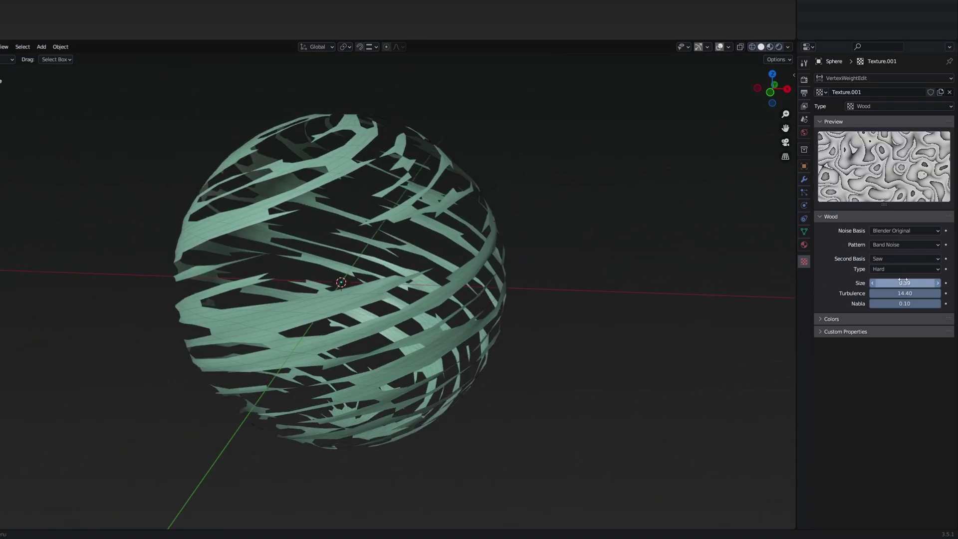
# - Try the Stucci texture type for the weight mask and adjust its size
pyautogui.click(899, 107)
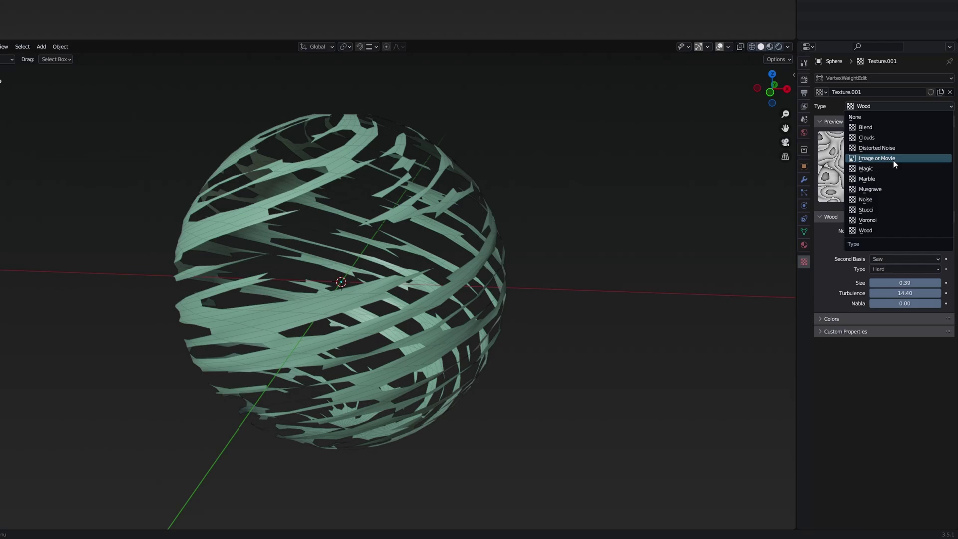
pyautogui.click(890, 209)
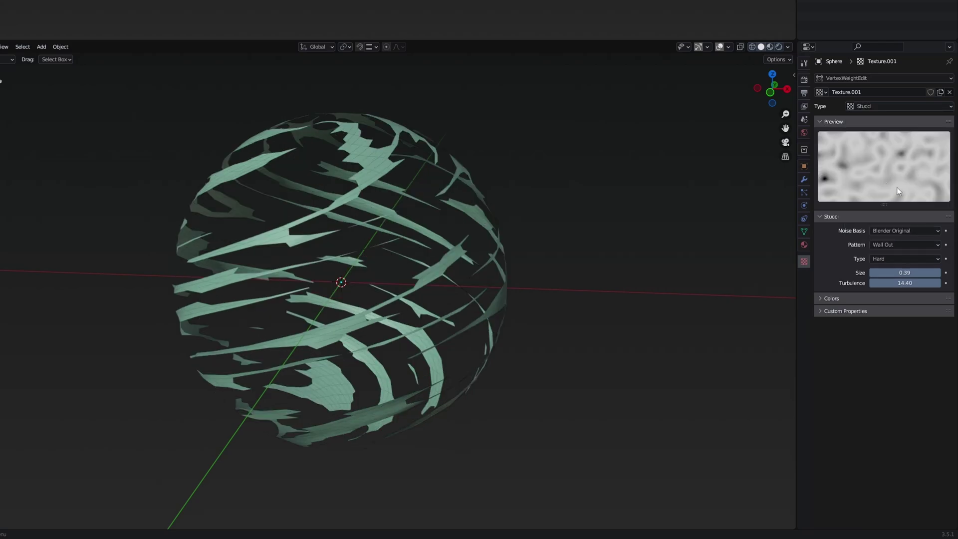
pyautogui.moveTo(871, 277); pyautogui.dragTo(915, 277)
# - Return to the sphere's modifiers and try a Mask threshold of 0.065
pyautogui.click(804, 180)
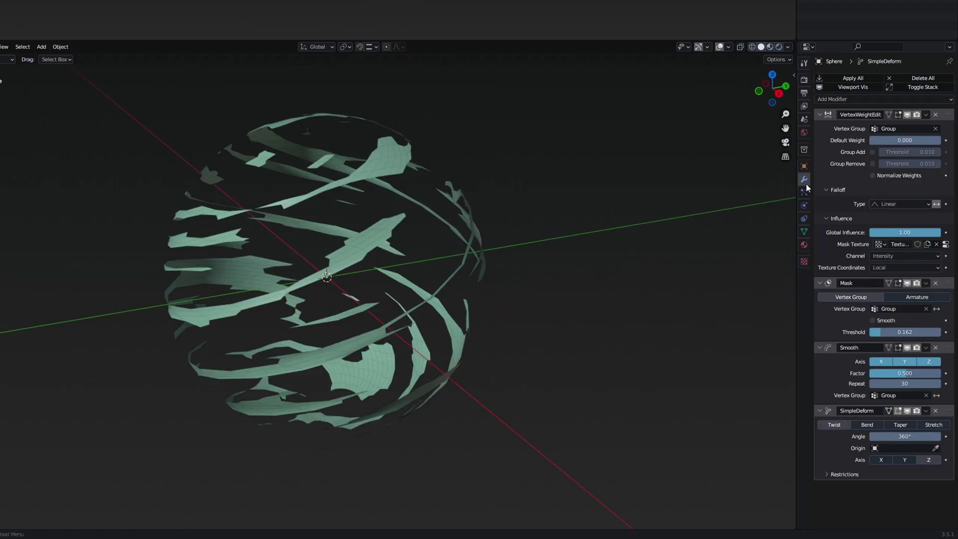
pyautogui.moveTo(904, 335); pyautogui.dragTo(898, 334)
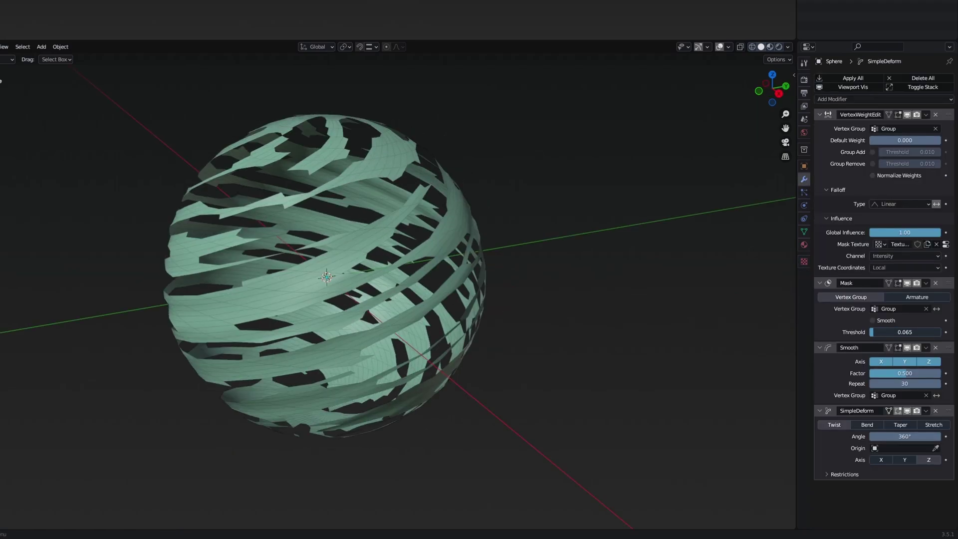
pyautogui.moveTo(539, 249); pyautogui.dragTo(509, 304, button='middle')
# - Undo the Stucci texture and recent size and threshold changes, and set the Mask threshold to 0.214
pyautogui.hotkey('ctrl', 'z')
pyautogui.hotkey('ctrl', 'z')
pyautogui.hotkey('ctrl', 'z')
pyautogui.hotkey('ctrl', 'z')
pyautogui.hotkey('ctrl', 'z')
pyautogui.hotkey('ctrl', 'z')
pyautogui.hotkey('ctrl', 'z')
pyautogui.hotkey('ctrl', 'z')
pyautogui.hotkey('ctrl', 'z')
pyautogui.hotkey('ctrl', 'z')
pyautogui.hotkey('ctrl', 'z')
pyautogui.hotkey('ctrl', 'z')
pyautogui.hotkey('ctrl', 'z')
pyautogui.hotkey('ctrl', 'z')
pyautogui.hotkey('ctrl', 'z')
pyautogui.hotkey('ctrl', 'z')
pyautogui.hotkey('ctrl', 'z')
pyautogui.hotkey('ctrl', 'z')
pyautogui.hotkey('ctrl', 'z')
pyautogui.moveTo(915, 374); pyautogui.dragTo(917, 373)
# - Check the sphere's full base mesh in Edit Mode and return to Object Mode
pyautogui.click(601, 338)
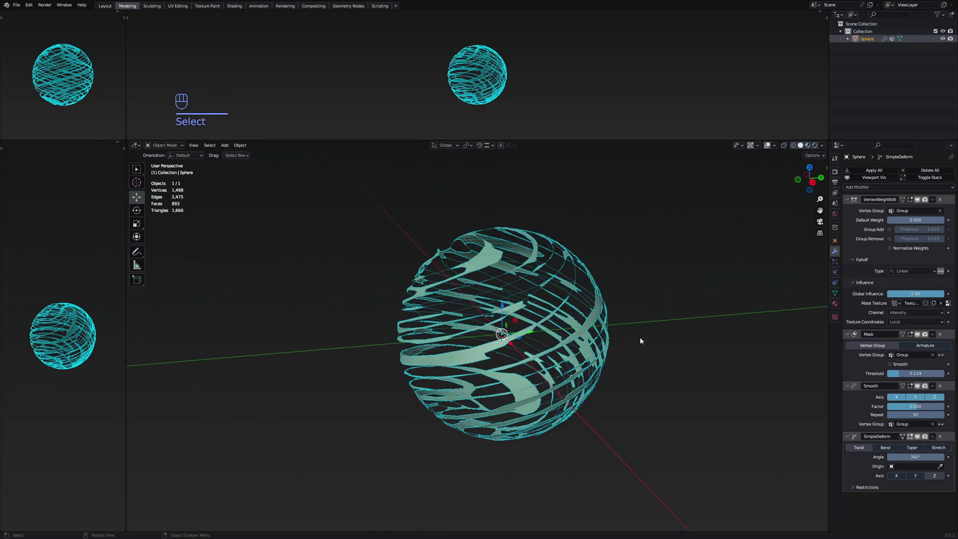
pyautogui.press('Tab')
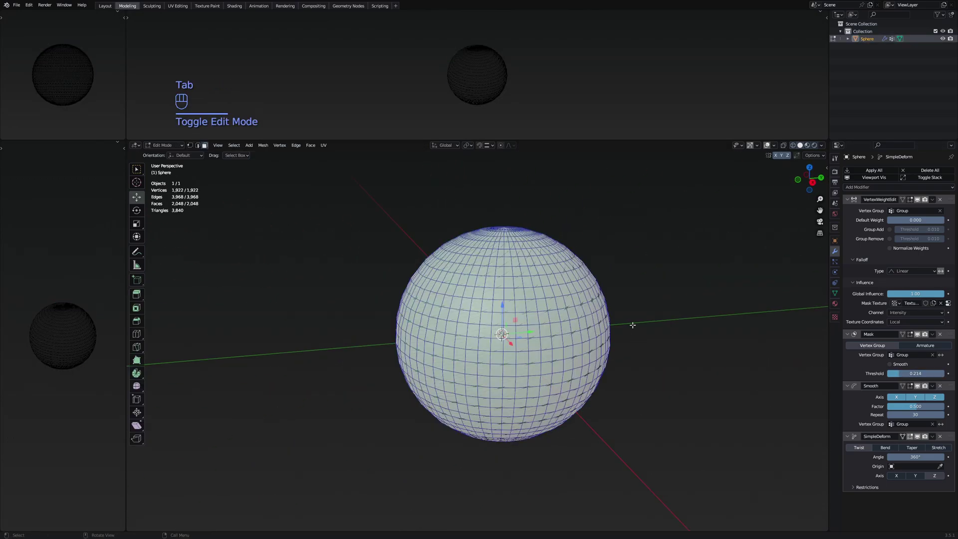
pyautogui.moveTo(633, 325)
pyautogui.mouseDown(button='middle')
pyautogui.moveTo(633, 316)
pyautogui.moveTo(629, 330)
pyautogui.mouseUp(button='middle')
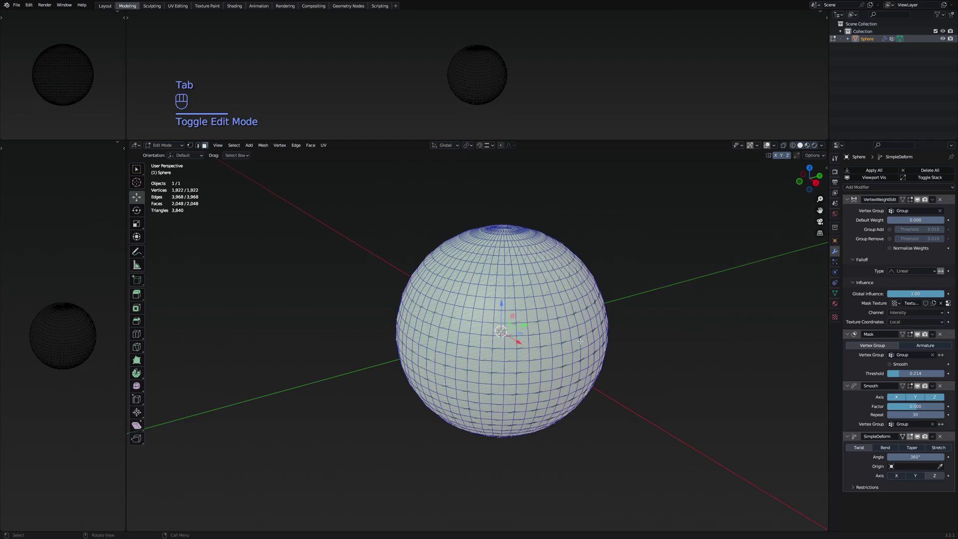
pyautogui.press('Tab')
pyautogui.click(671, 296)
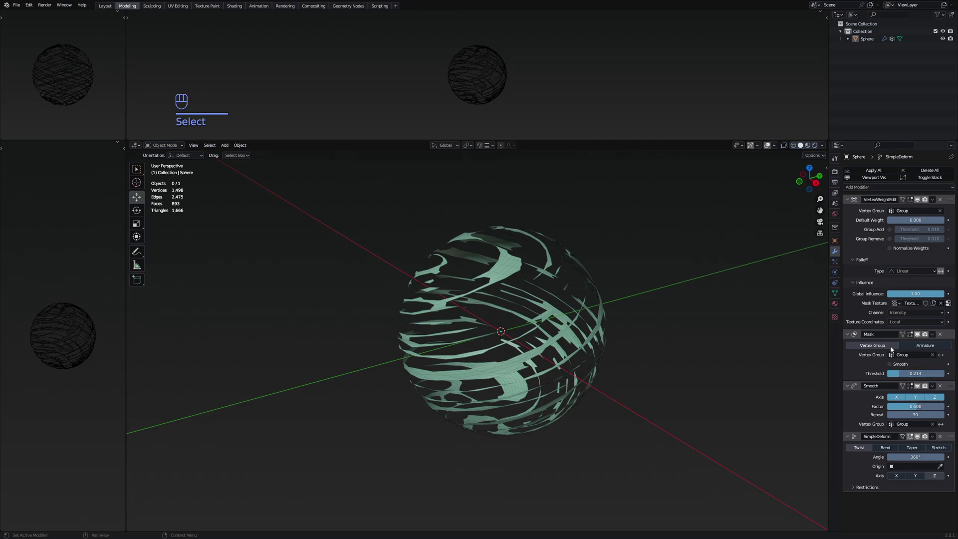
# - Enable the Edit Mode display of the Mask and Simple Deform modifiers
pyautogui.press('Tab')
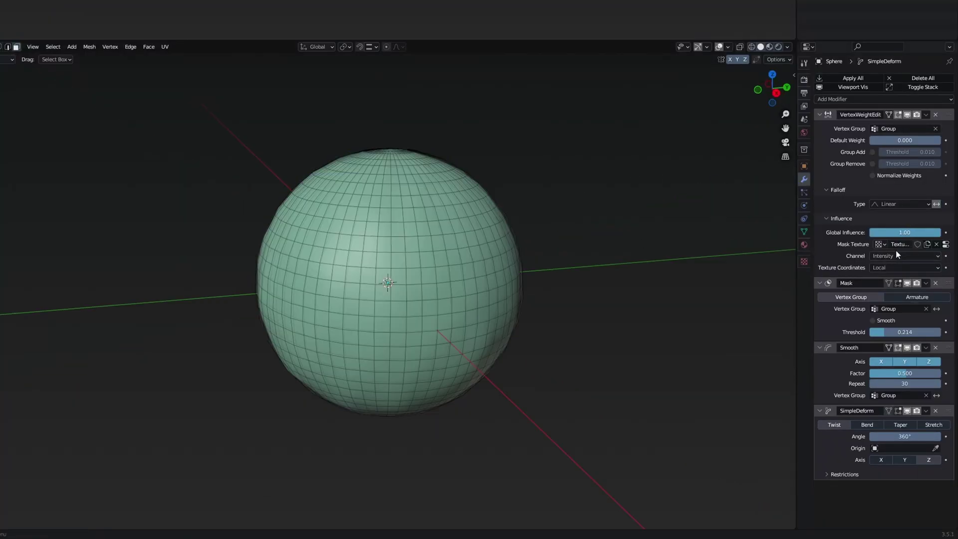
pyautogui.click(898, 283)
pyautogui.click(898, 413)
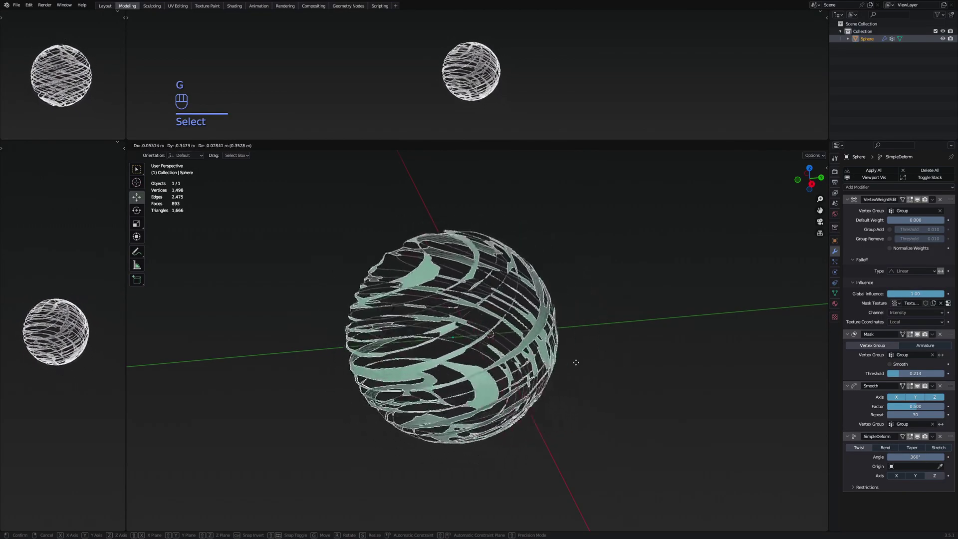
# - Compare the twisted sphere in Edit Mode and Object Mode and check the available interaction modes
pyautogui.click(671, 384)
pyautogui.moveTo(671, 384); pyautogui.dragTo(573, 308, button='middle')
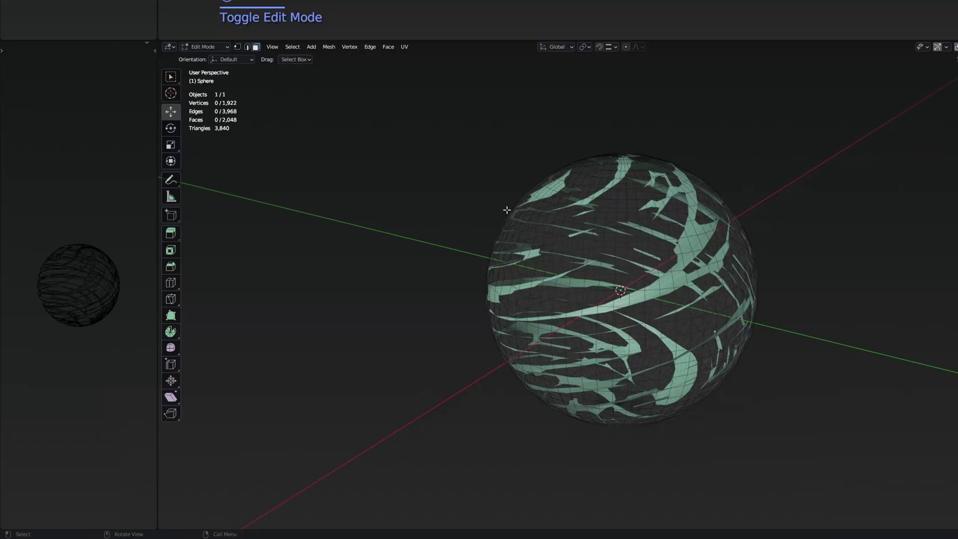
pyautogui.press('Tab')
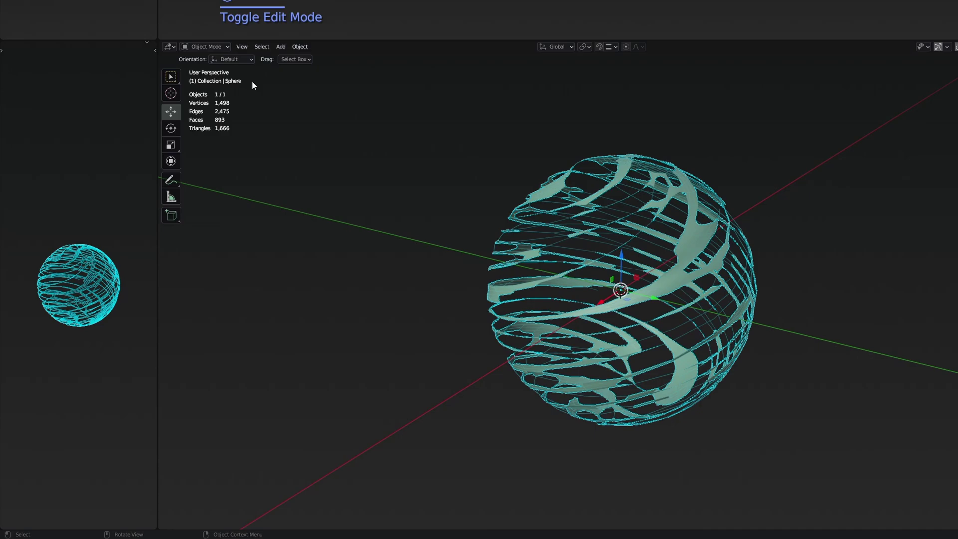
pyautogui.click(200, 50)
pyautogui.click(208, 51)
pyautogui.click(204, 48)
pyautogui.keyDown('shift'); pyautogui.moveTo(581, 290); pyautogui.dragTo(581, 319, button='middle'); pyautogui.keyUp('shift')
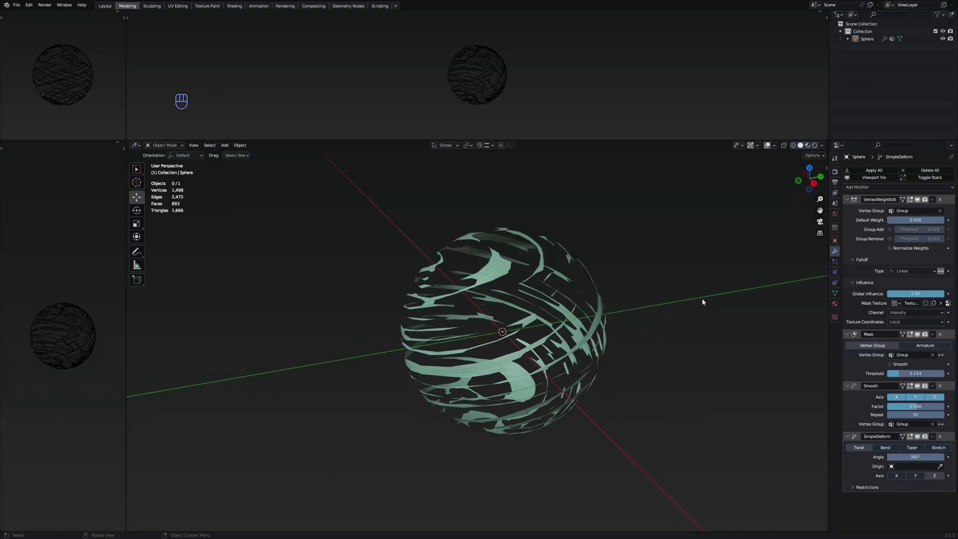
# - Add a UV sphere at the same spot as the swirl mesh and shade its faces smooth
pyautogui.hotkey('shift', 'a')
pyautogui.hotkey('shift', 'a')
pyautogui.moveTo(645, 288)
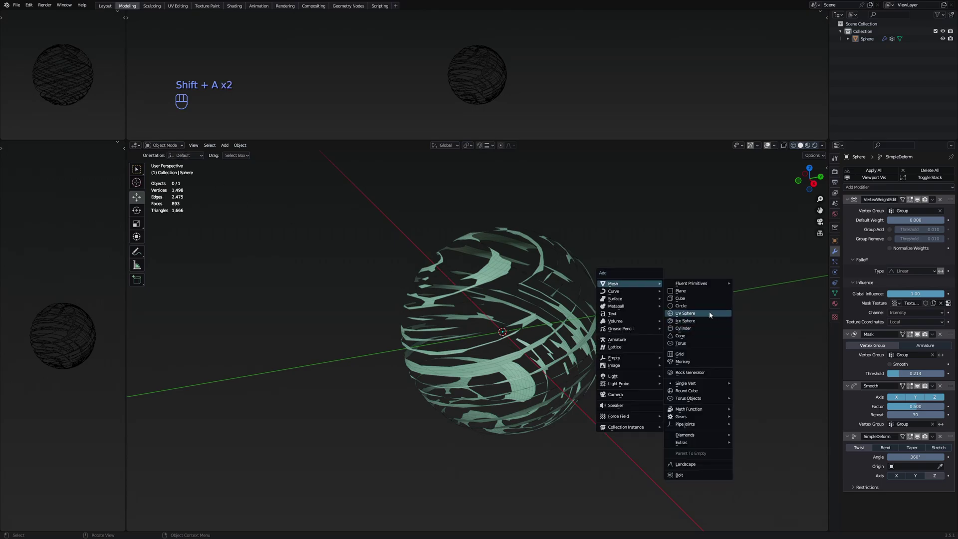
pyautogui.click(714, 310)
pyautogui.press('Tab')
pyautogui.press('3')
pyautogui.rightClick(573, 434)
pyautogui.click(571, 434)
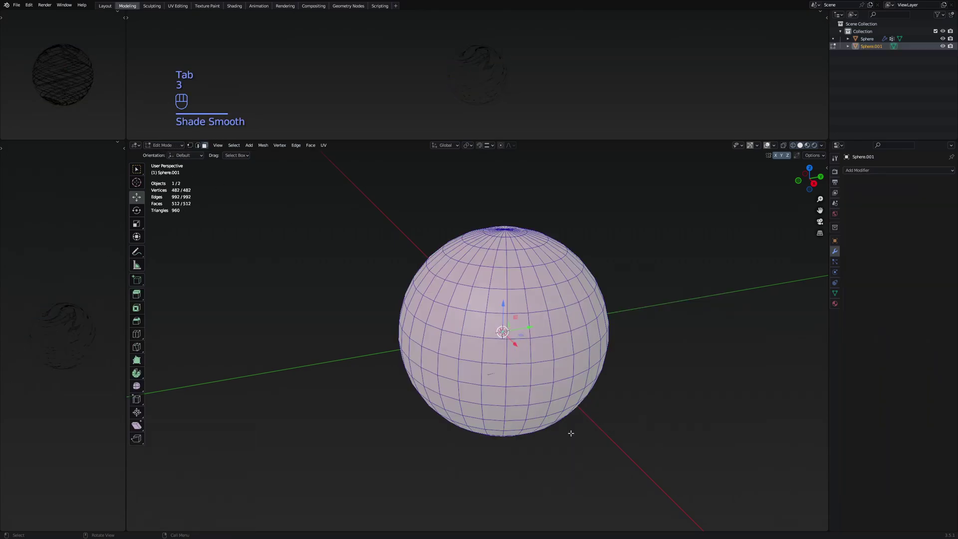
# - Return to Object Mode and scale the new sphere to about 0.955 so it sits just inside the swirling strips
pyautogui.press('Tab')
pyautogui.press('s')
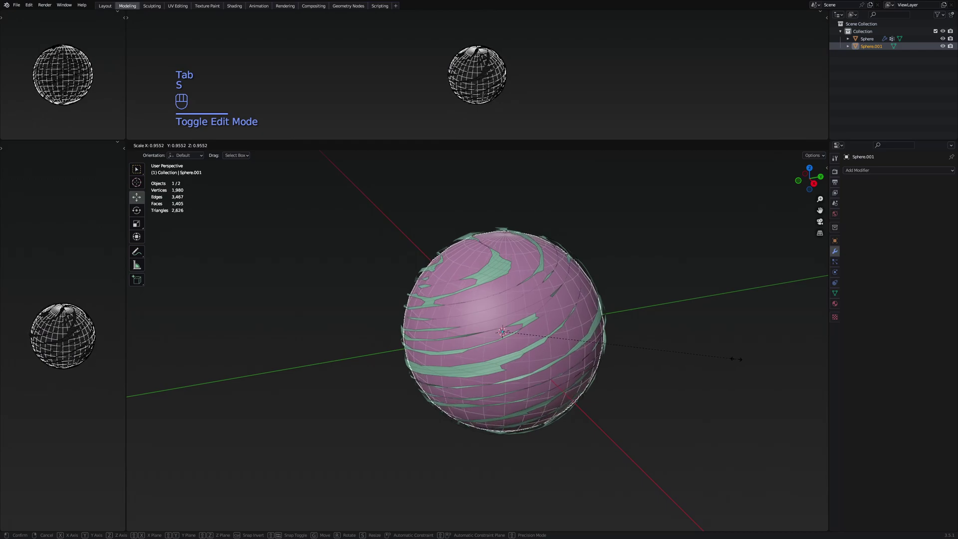
pyautogui.click(727, 358)
pyautogui.click(641, 384)
pyautogui.moveTo(649, 374); pyautogui.dragTo(601, 356, button='middle')
pyautogui.scroll(-2, 601, 355)
# - Select both spheres and export only the selected objects as the FBX file VFX_Mesh
pyautogui.moveTo(662, 426); pyautogui.dragTo(324, 253)
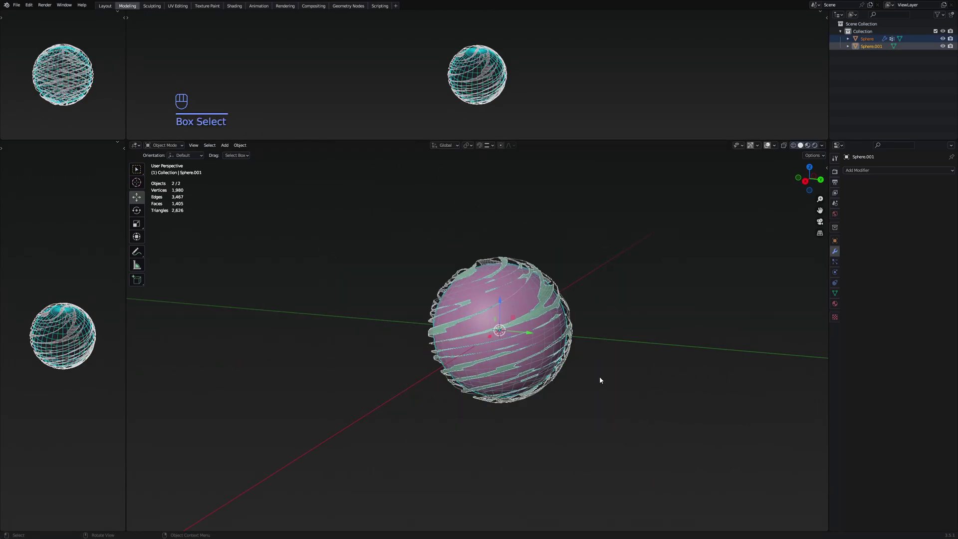
pyautogui.press('a')
pyautogui.press('a')
pyautogui.click(16, 5)
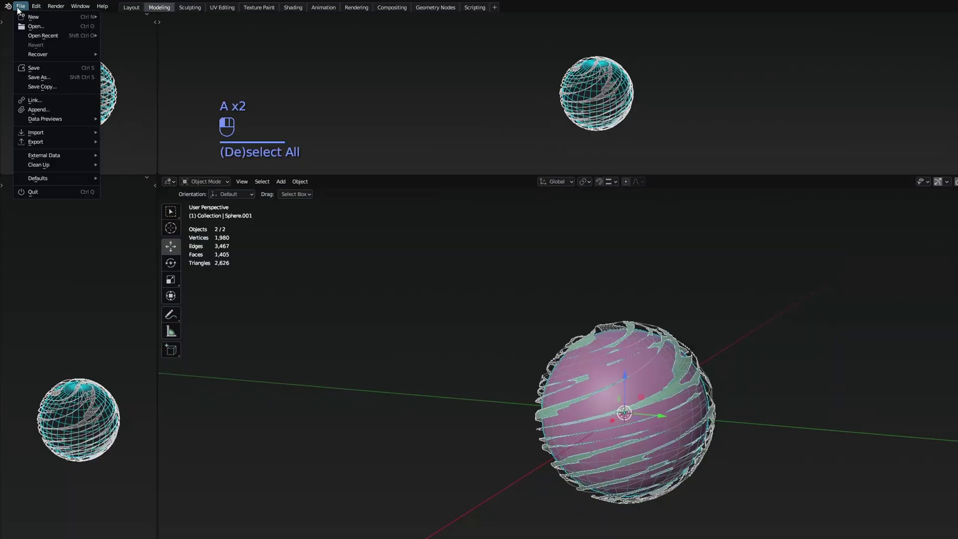
pyautogui.moveTo(47, 143)
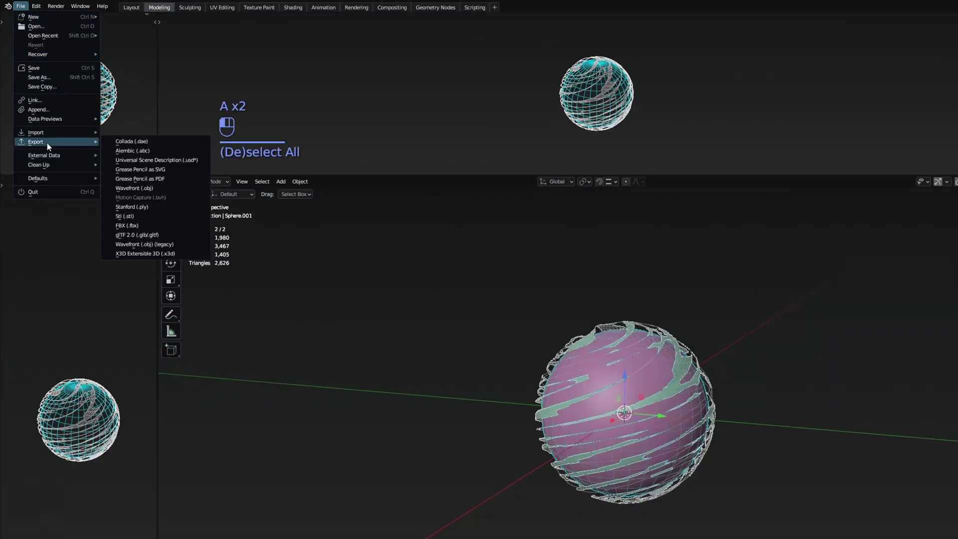
pyautogui.click(166, 229)
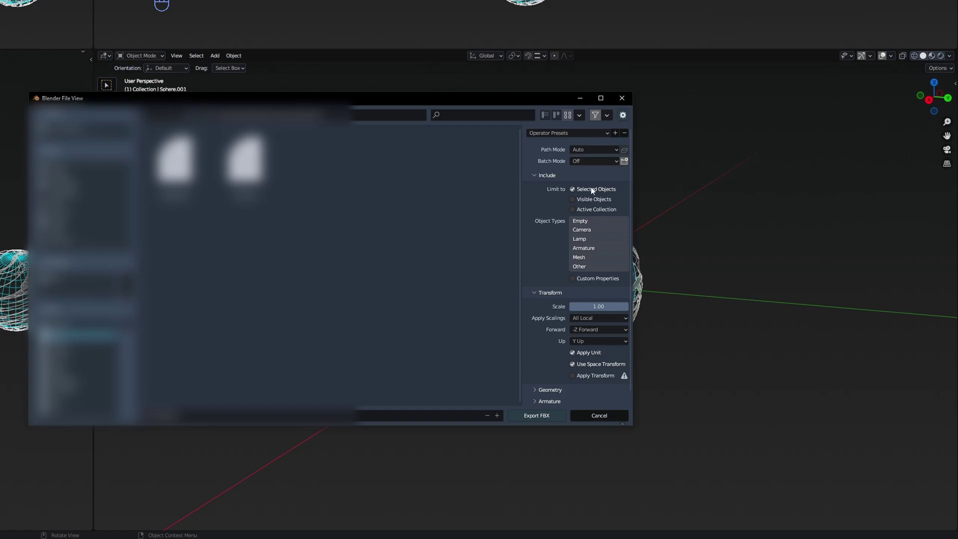
pyautogui.click(586, 307)
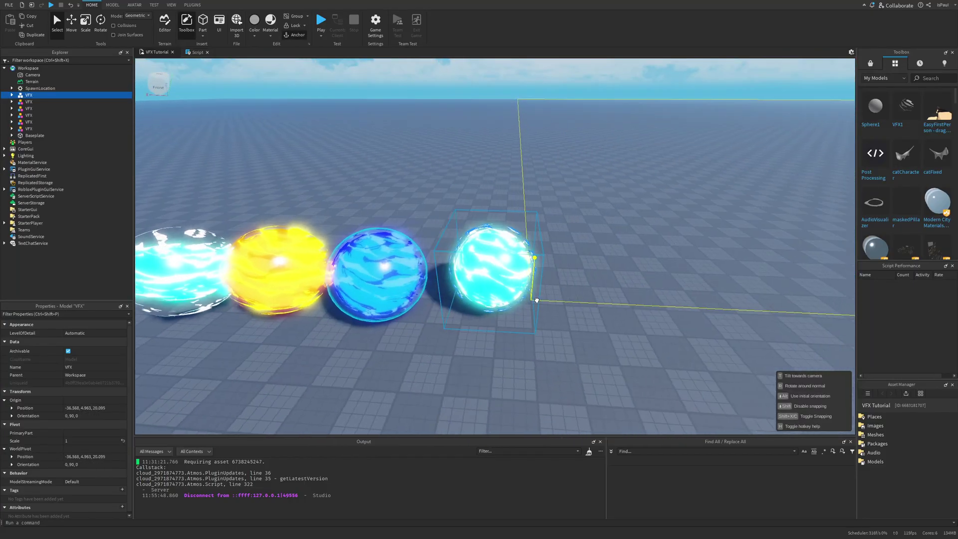
# - Switch to Roblox Studio, load VFX_Mesh.fbx for 3D import, and preview its Sphere and Sphere.001 parts
pyautogui.moveTo(531, 354); pyautogui.dragTo(460, 309)
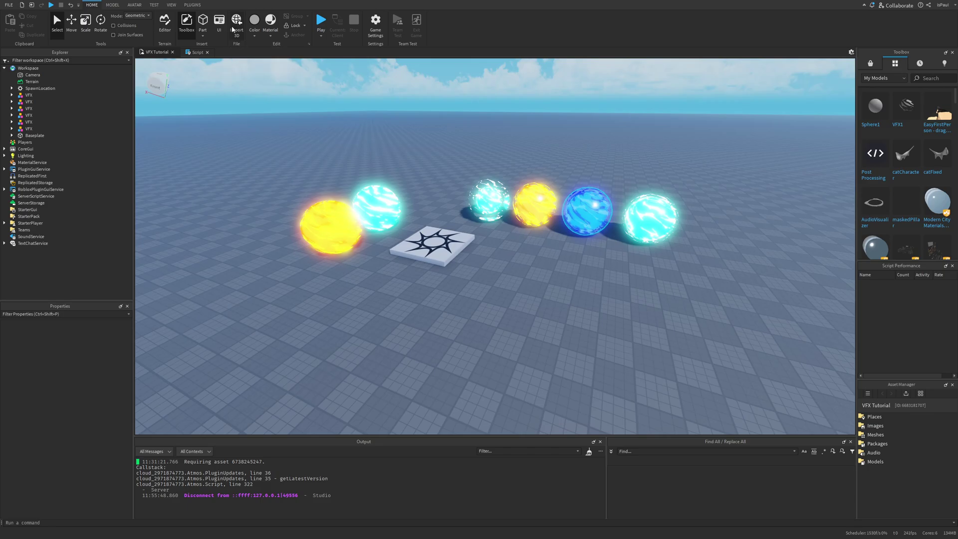
pyautogui.click(239, 28)
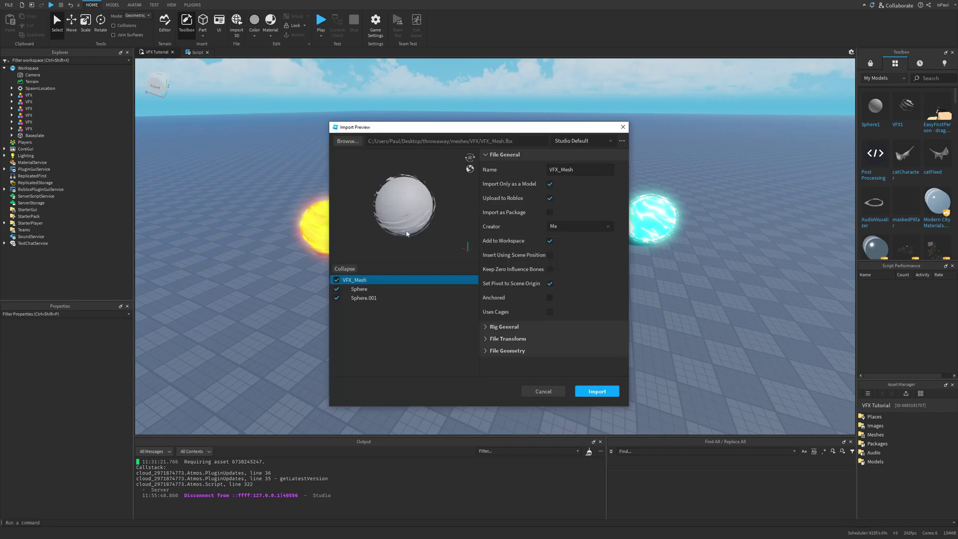
pyautogui.click(365, 298)
pyautogui.click(365, 289)
pyautogui.click(374, 297)
pyautogui.click(372, 289)
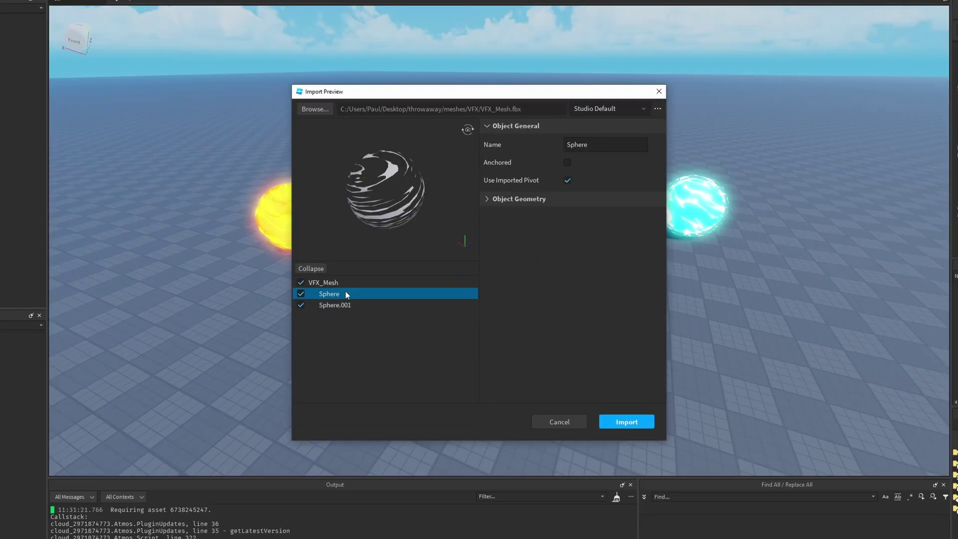
pyautogui.click(370, 297)
# - Turn off Upload to Roblox for VFX_Mesh and import the model into the workspace
pyautogui.click(347, 283)
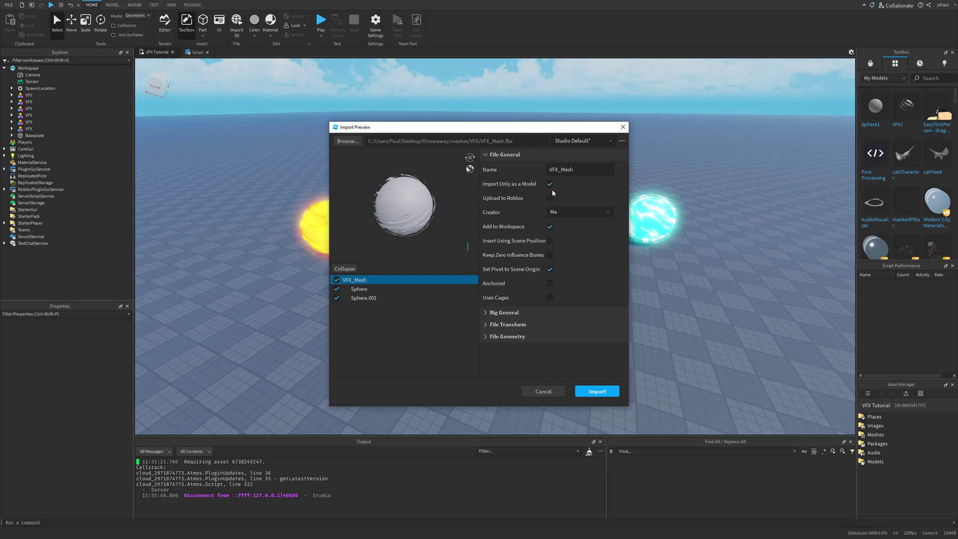
pyautogui.click(597, 392)
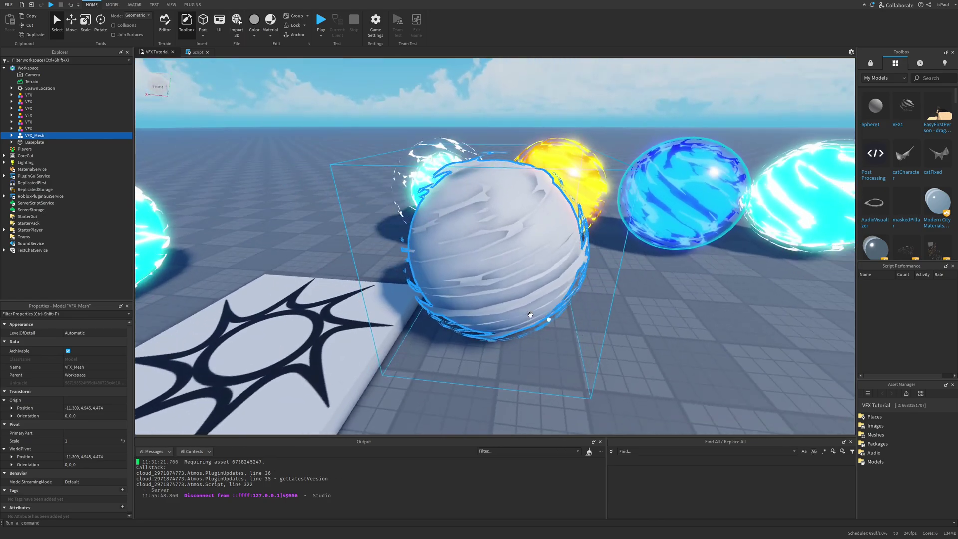
# - Examine the imported mesh from several sides and compare it with the finished glowing VFX spheres
pyautogui.scroll(-5, 530, 315)
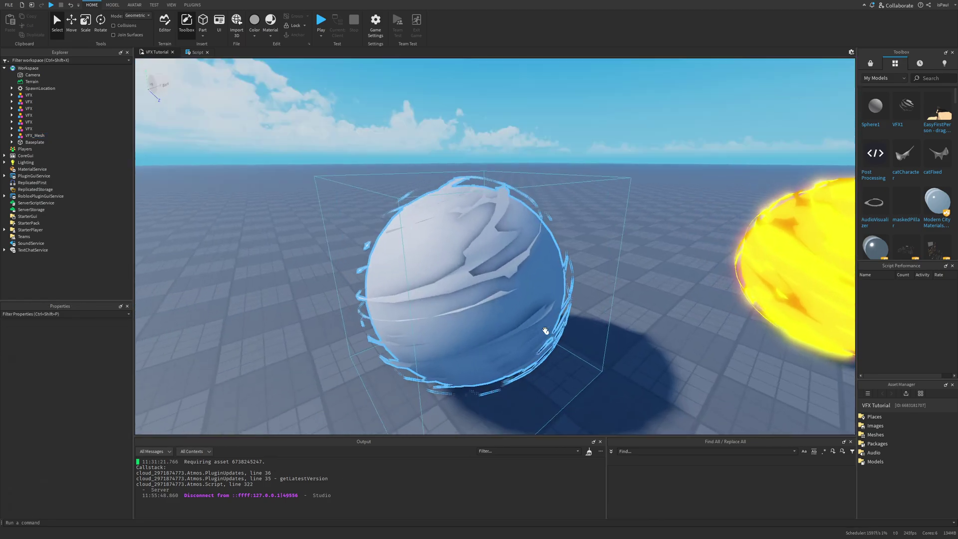
pyautogui.scroll(3, 546, 330)
pyautogui.scroll(-6, 544, 330)
pyautogui.moveTo(545, 333); pyautogui.dragTo(545, 297, button='right')
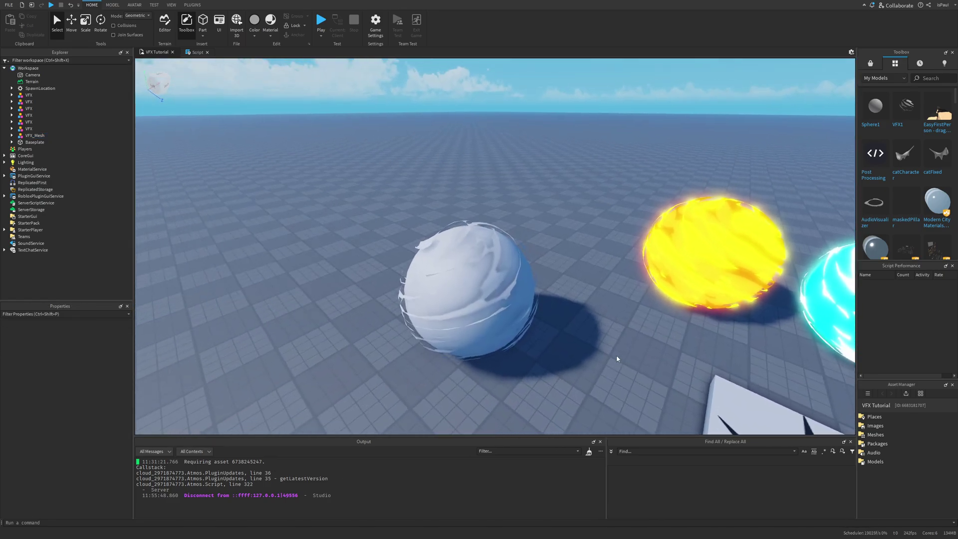
pyautogui.press('w')
pyautogui.press('d')
pyautogui.press('a')
pyautogui.click(545, 297)
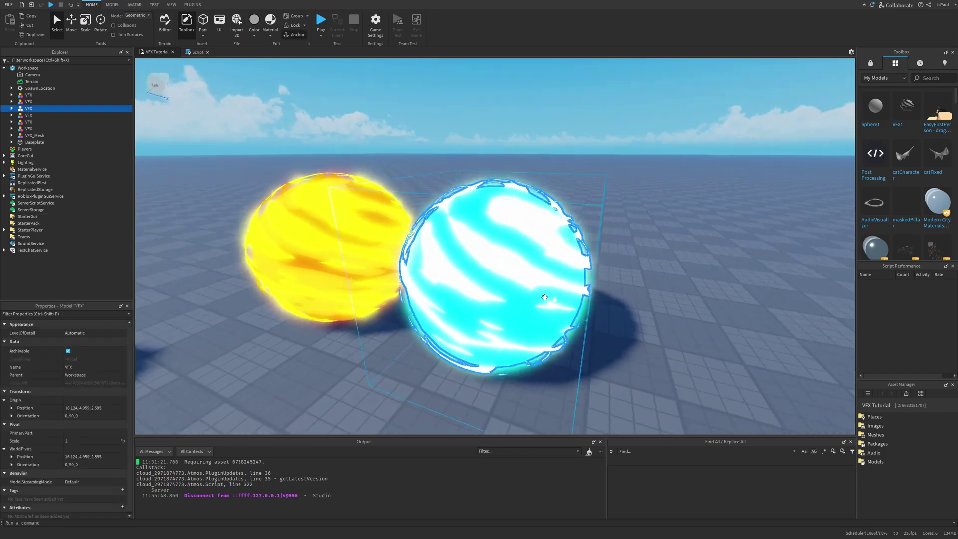
# - Turn off CanCollide for both the Sphere and Sphere.001 parts inside VFX_Mesh
pyautogui.click(11, 135)
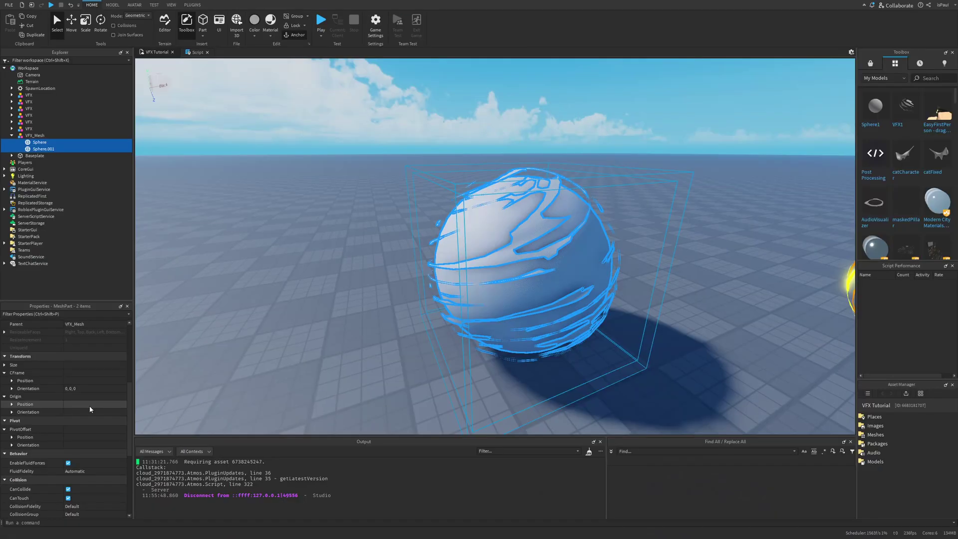
pyautogui.scroll(-4, 109, 435)
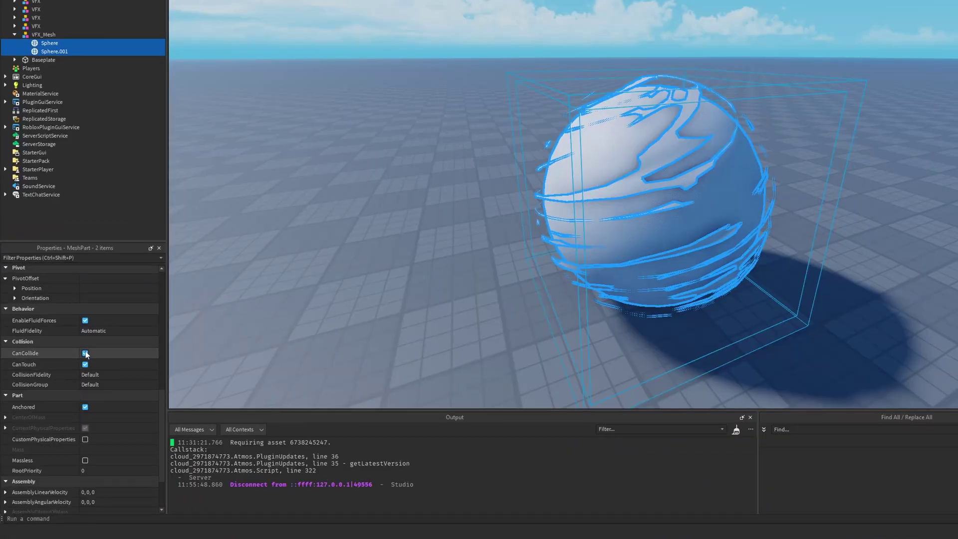
pyautogui.click(86, 353)
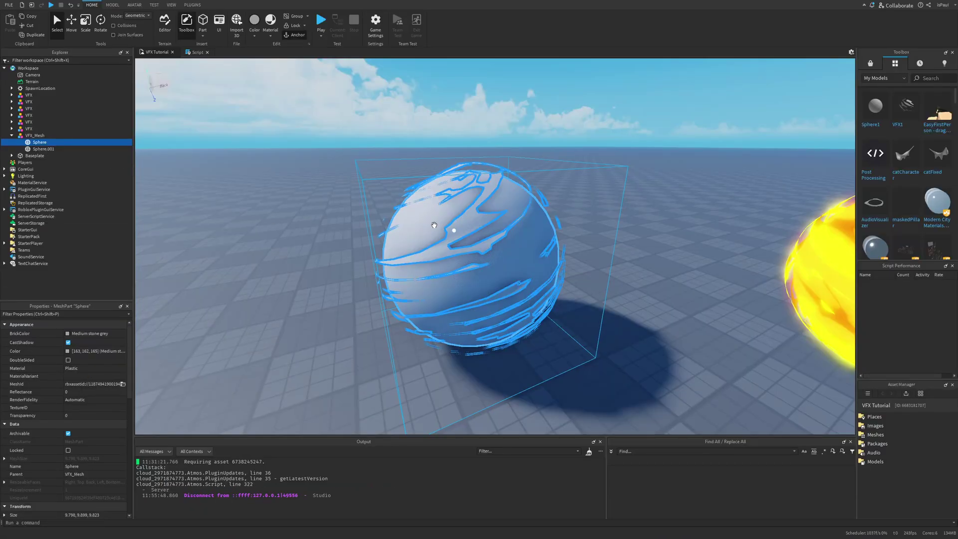
# - Rename the swirl part Sphere as VFX and the inner part Sphere.001 as Sphere
pyautogui.click(64, 45)
pyautogui.doubleClick(52, 143)
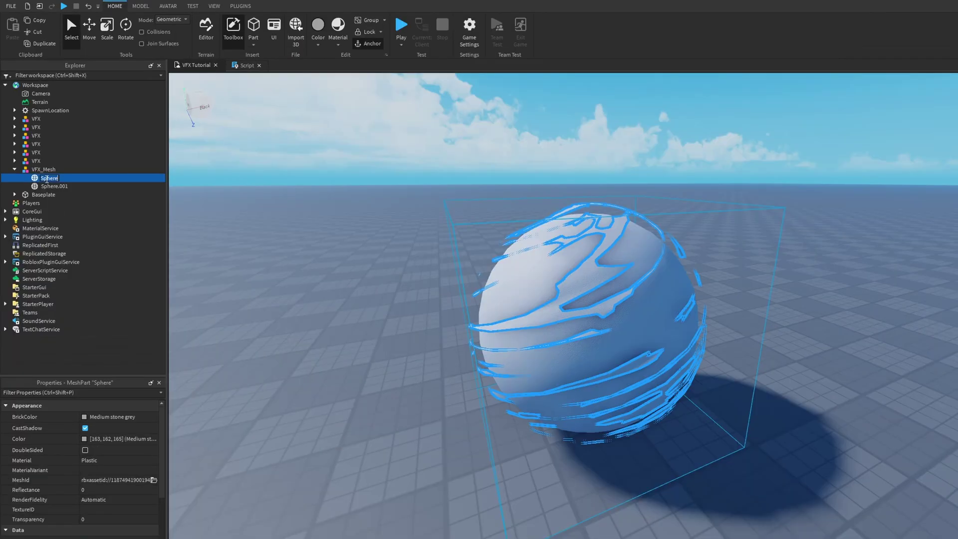
pyautogui.click(50, 187)
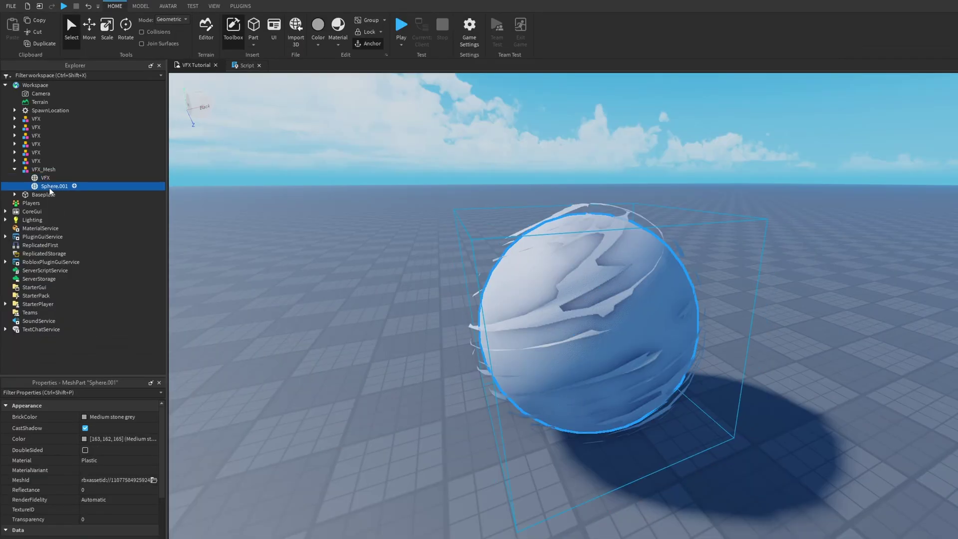
pyautogui.click(50, 188)
pyautogui.write('Sphere')
# - Enable DoubleSided on the VFX swirl part and check the strips around the sphere
pyautogui.click(46, 178)
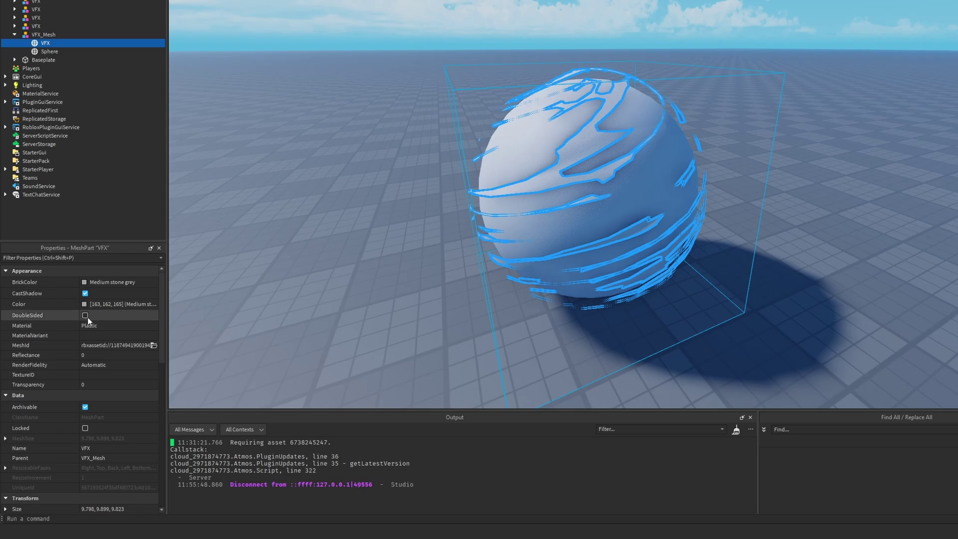
pyautogui.click(85, 315)
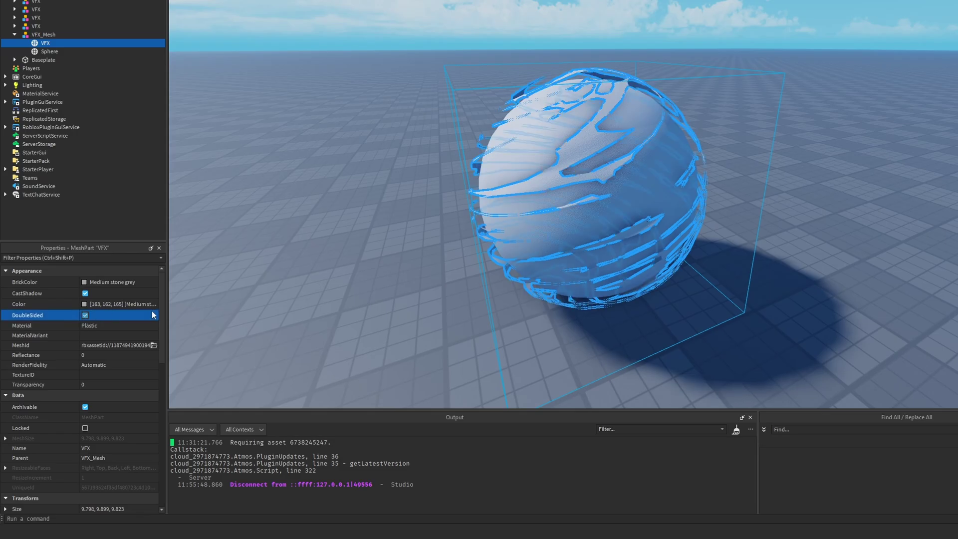
pyautogui.click(751, 258)
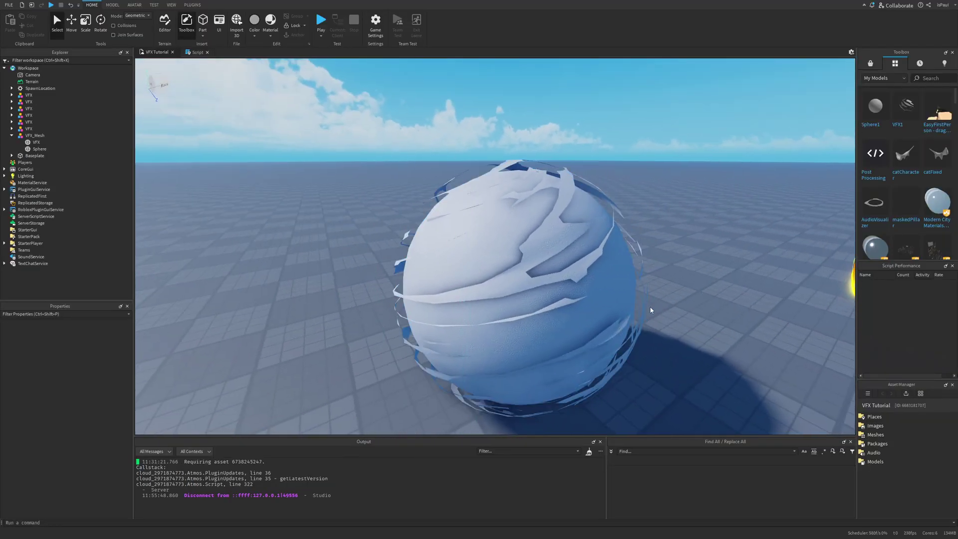
pyautogui.moveTo(651, 310); pyautogui.dragTo(649, 312, button='right')
pyautogui.click(597, 238)
pyautogui.scroll(-2, 597, 238)
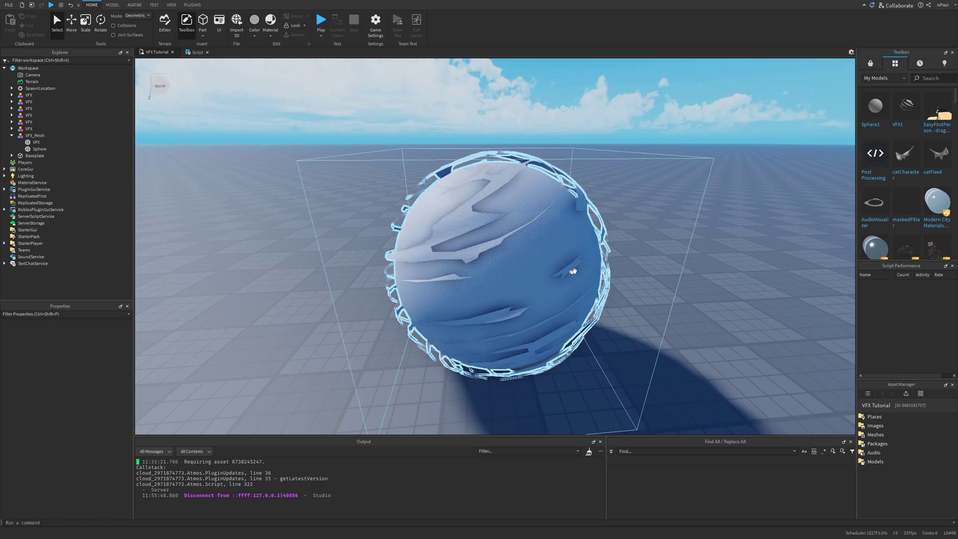
# - Set the material of both the VFX and Sphere parts to Neon
pyautogui.click(628, 282)
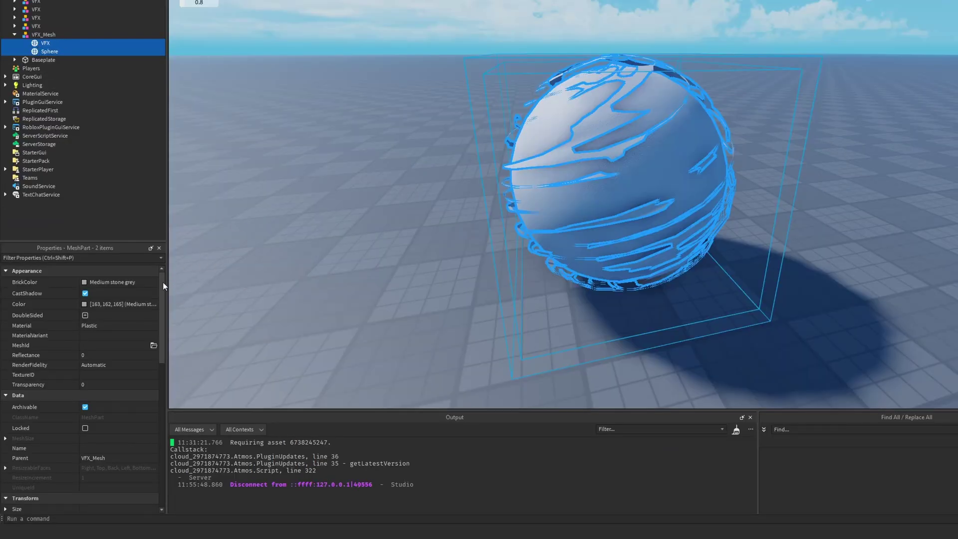
pyautogui.click(127, 326)
pyautogui.click(120, 327)
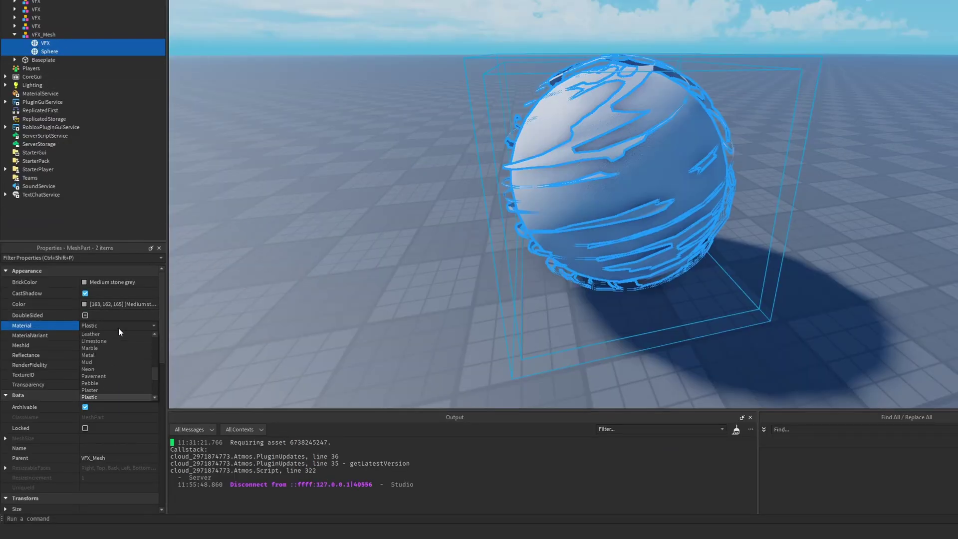
pyautogui.click(117, 368)
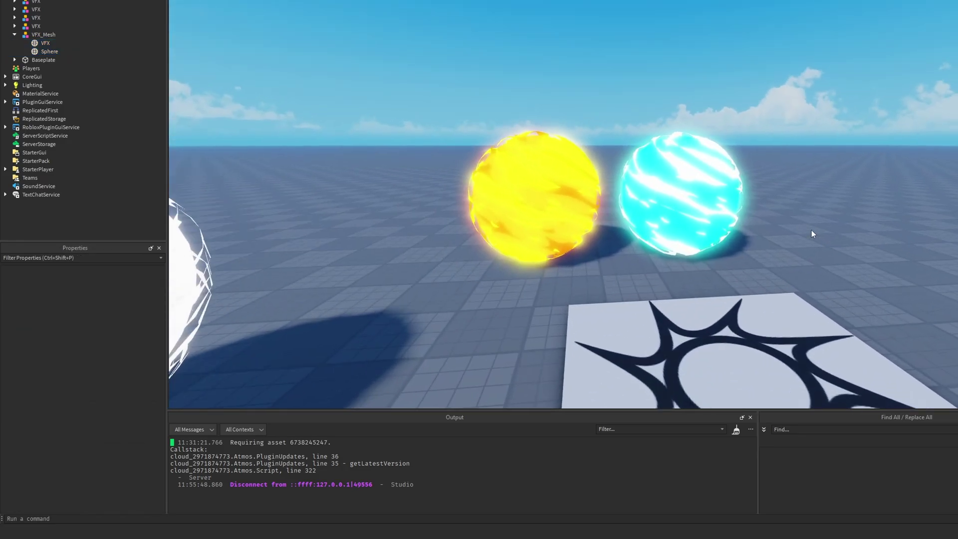
# - Compare with the finished glowing spheres and recolor the inner Sphere part to a bright pink
pyautogui.scroll(-5, 811, 230)
pyautogui.scroll(5, 686, 146)
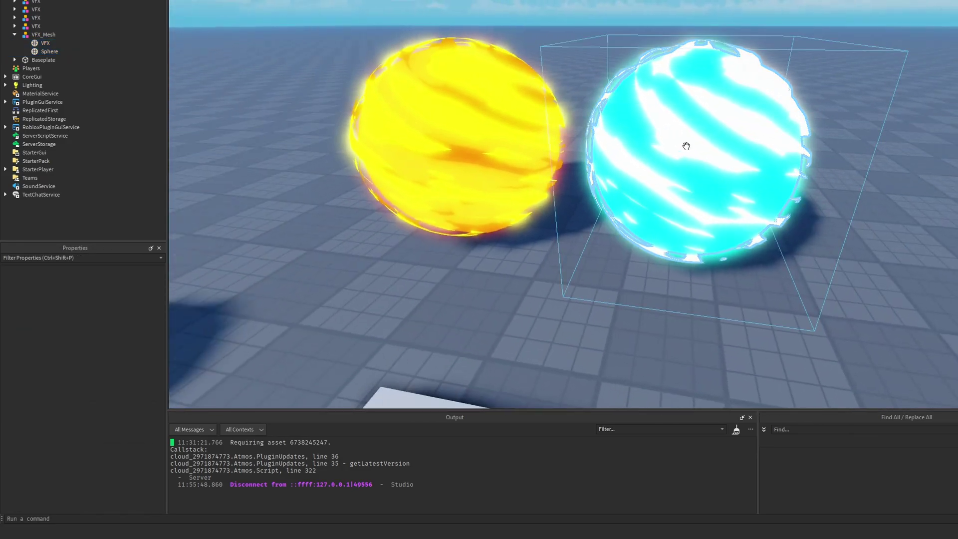
pyautogui.press('a')
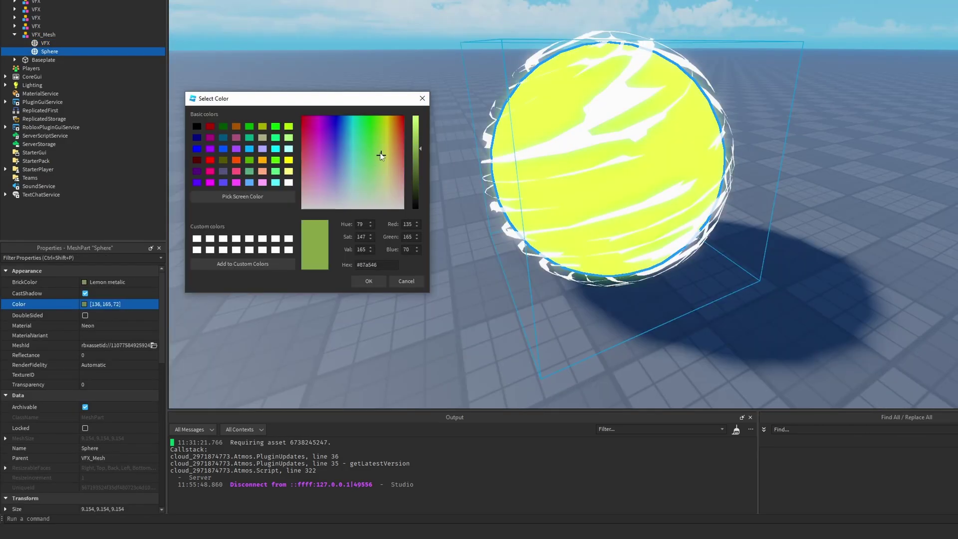
pyautogui.moveTo(380, 150); pyautogui.dragTo(317, 160)
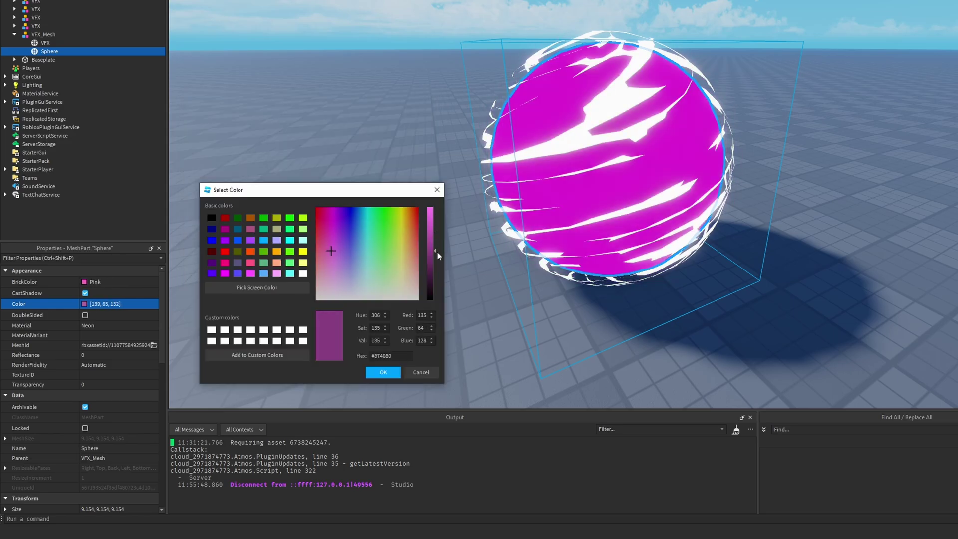
pyautogui.moveTo(437, 251)
pyautogui.mouseDown()
pyautogui.moveTo(435, 218)
pyautogui.moveTo(437, 255)
pyautogui.mouseUp()
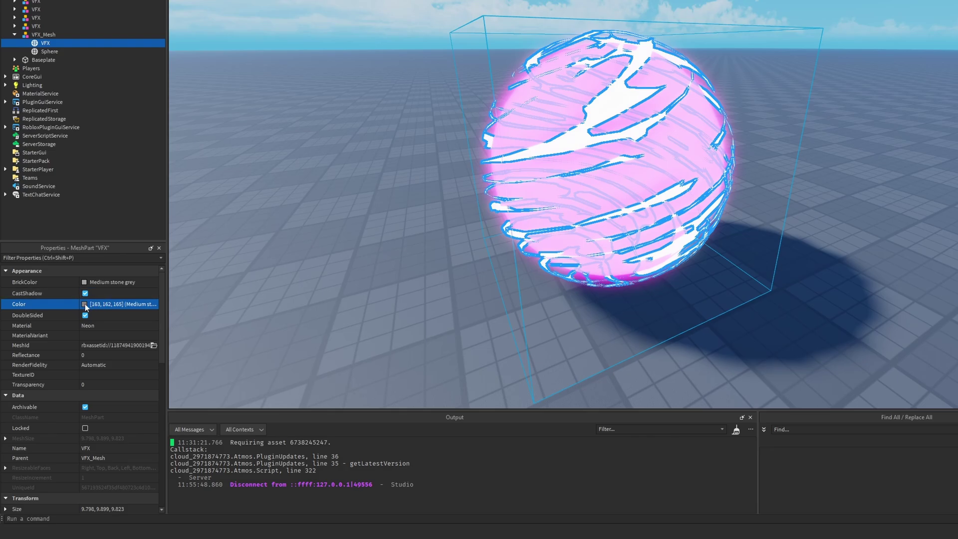
# - Set the VFX swirl part's color to [218, 56, 107] and inspect the glowing sphere from other angles
pyautogui.click(85, 304)
pyautogui.click(296, 181)
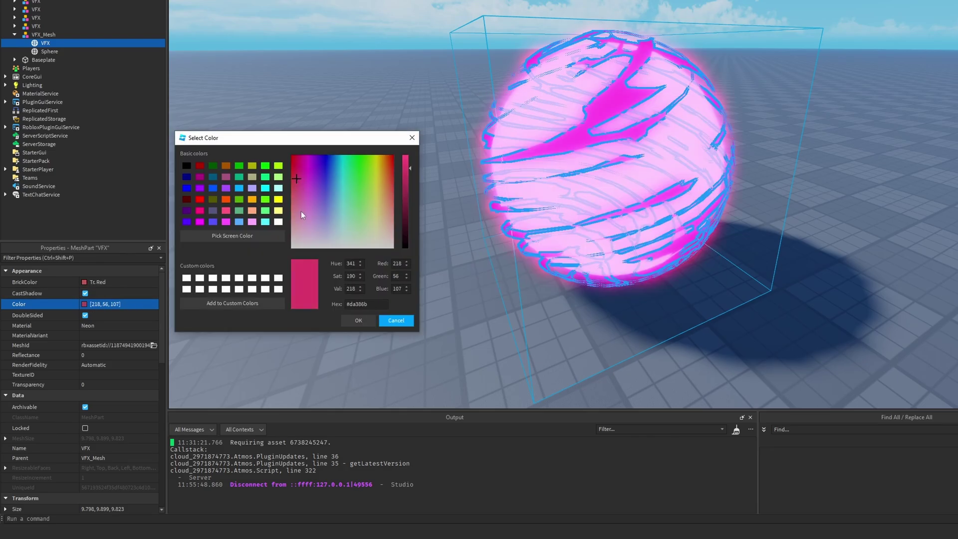
pyautogui.click(353, 321)
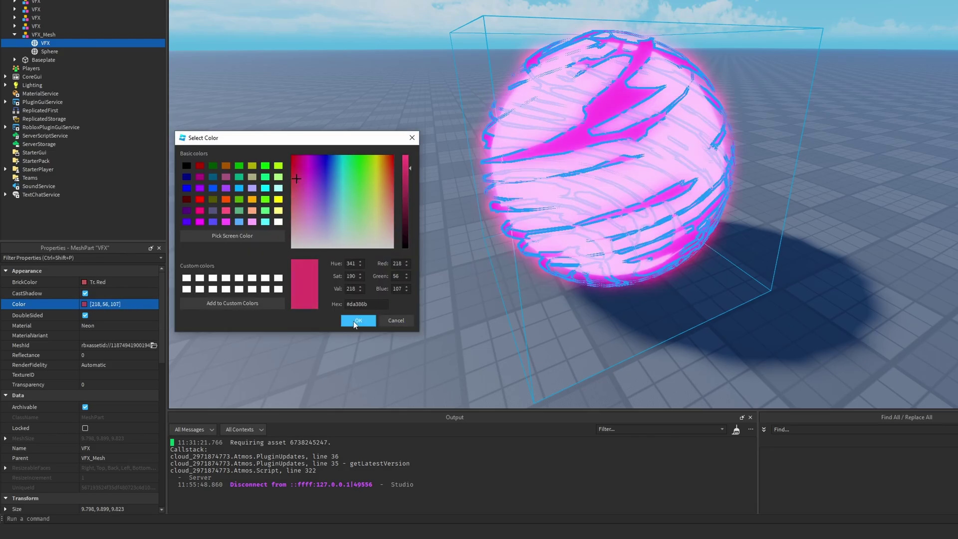
pyautogui.click(774, 265)
pyautogui.press('s')
pyautogui.moveTo(775, 265); pyautogui.dragTo(792, 262, button='right')
pyautogui.press('w')
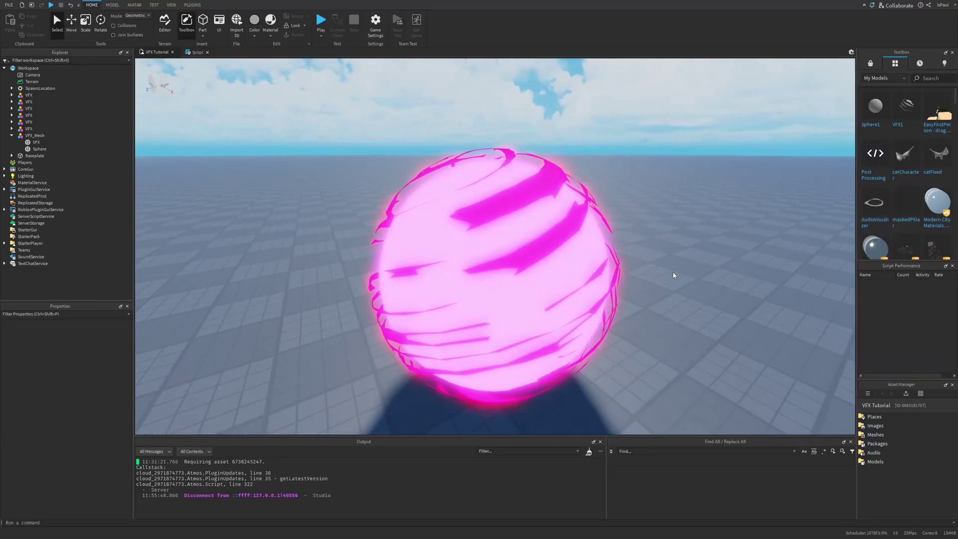
# - Inspect the pink sphere from several angles and compare it with the finished yellow sphere's swirl part and its properties
pyautogui.press('d')
pyautogui.moveTo(672, 271); pyautogui.dragTo(661, 291, button='right')
pyautogui.press('a')
pyautogui.press('s')
pyautogui.press('w')
pyautogui.press('s')
pyautogui.press('w')
pyautogui.press('s')
pyautogui.press('w')
pyautogui.press('w')
pyautogui.press('s')
pyautogui.press('w')
pyautogui.press('s')
pyautogui.click(582, 273)
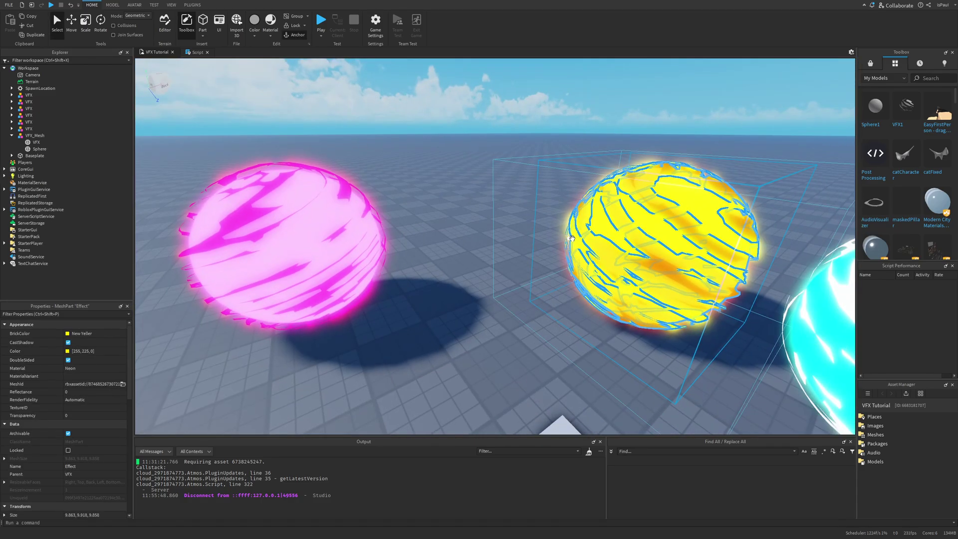
# - Duplicate the pink sphere's VFX swirl part and rename the copy VFX2
pyautogui.moveTo(648, 261); pyautogui.dragTo(627, 243, button='right')
pyautogui.press('w')
pyautogui.click(618, 241)
pyautogui.scroll(2, 628, 246)
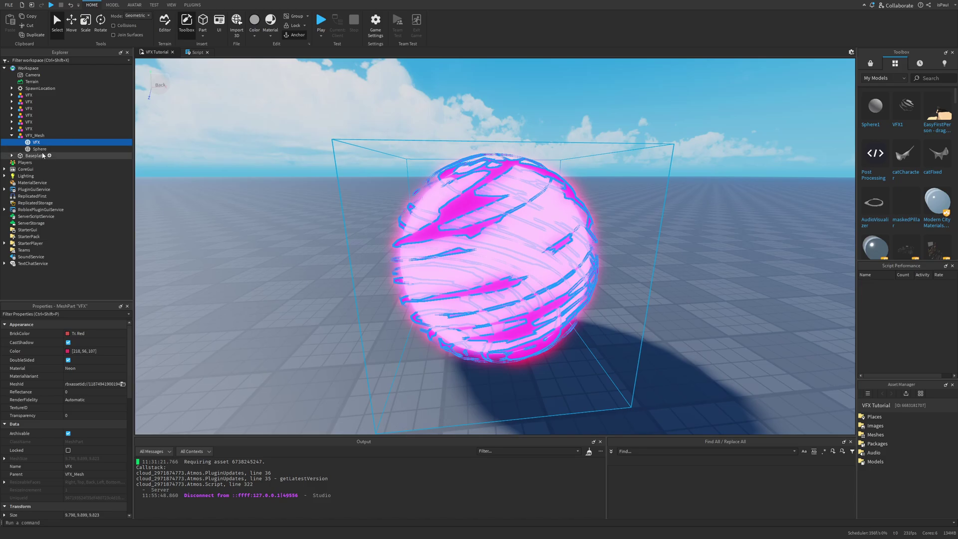
pyautogui.hotkey('ctrl', 'd')
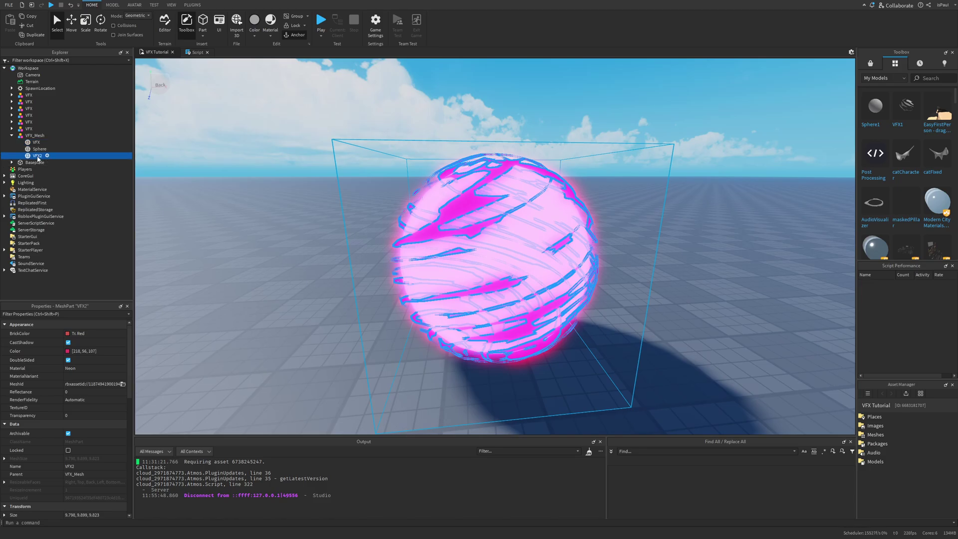
# - Shrink the VFX2 part slightly to about 9.45 studs wide and rotate it around its vertical axis
pyautogui.hotkey('ctrl', '3')
pyautogui.moveTo(511, 136); pyautogui.dragTo(511, 136)
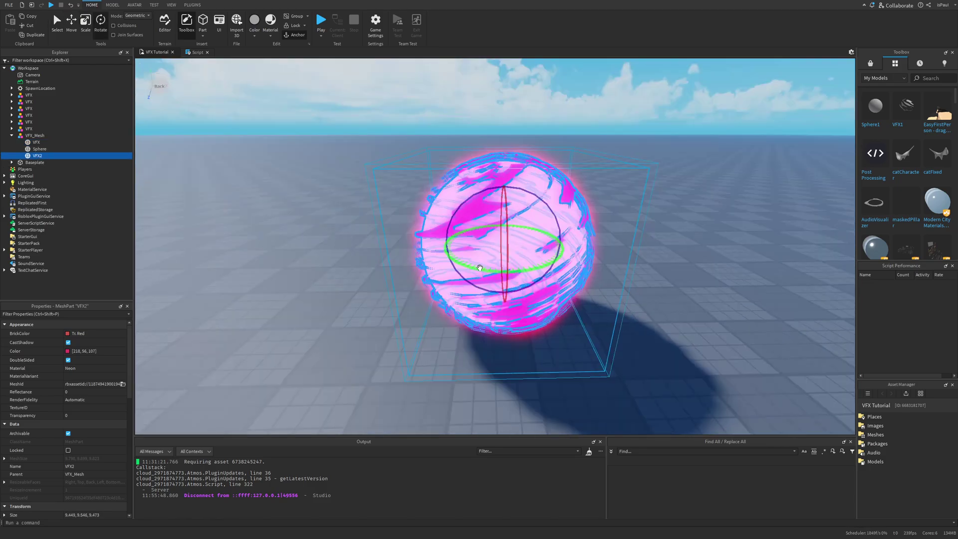
pyautogui.moveTo(481, 267); pyautogui.dragTo(514, 270)
# - Recolor the VFX2 part to a brighter pink and check the layered swirls on the sphere
pyautogui.click(67, 351)
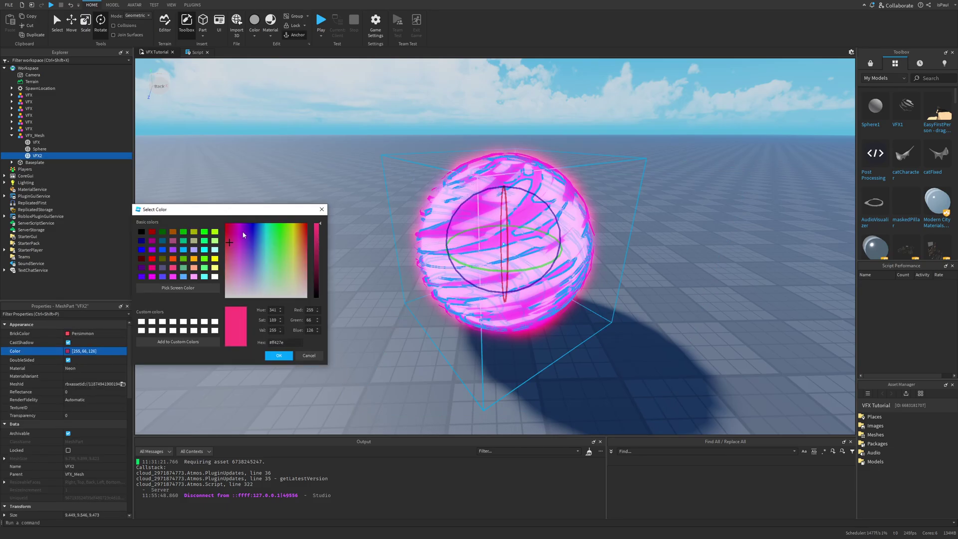
pyautogui.moveTo(216, 272)
pyautogui.mouseDown()
pyautogui.moveTo(216, 289)
pyautogui.moveTo(220, 271)
pyautogui.mouseUp()
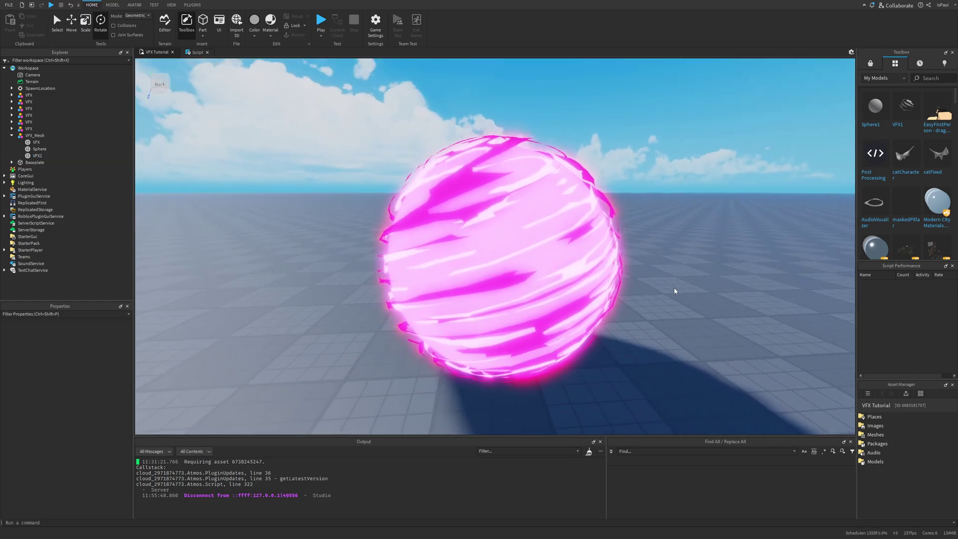
pyautogui.moveTo(674, 288); pyautogui.dragTo(674, 288, button='right')
pyautogui.scroll(-2, 675, 288)
pyautogui.scroll(3, 674, 288)
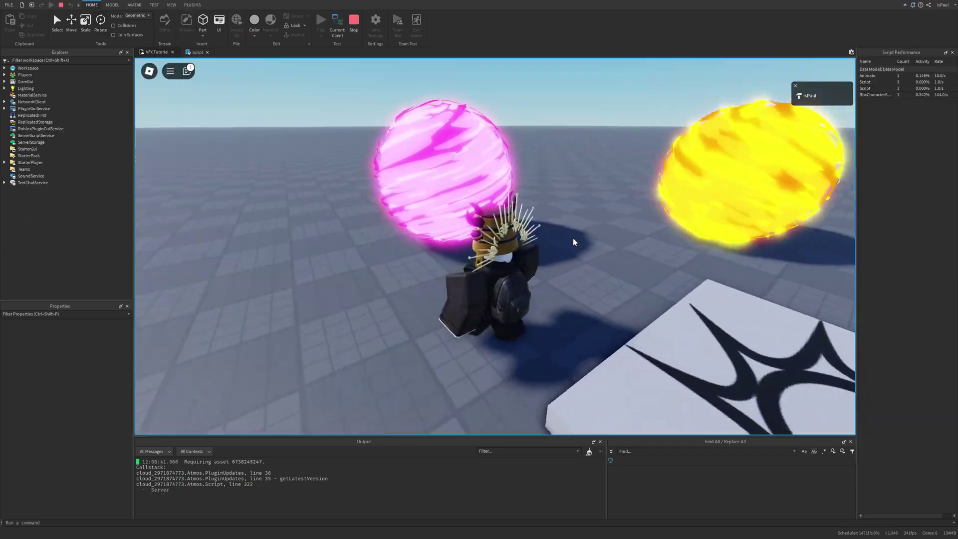
# - Playtest the place, walking and jumping around the spheres to compare the pink one with the finished ones
pyautogui.press('w')
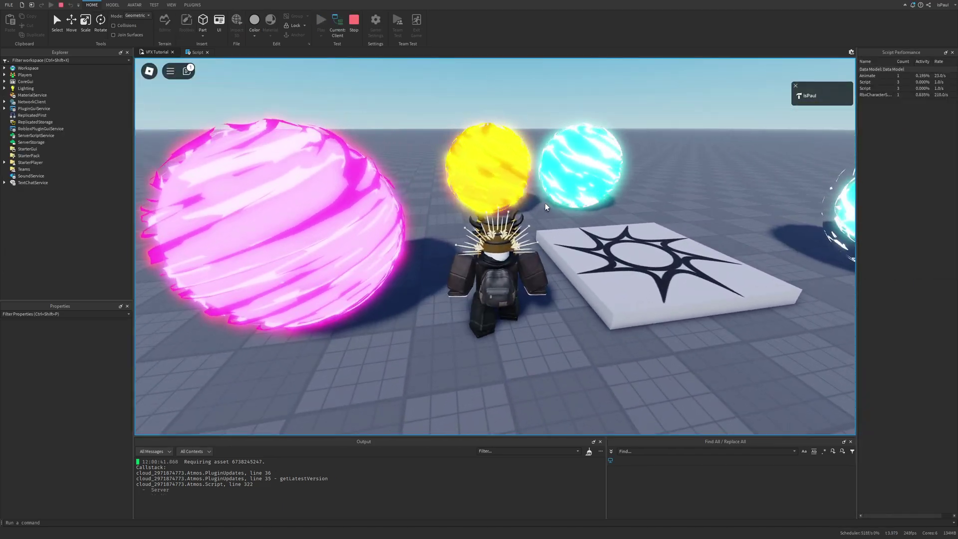
pyautogui.moveTo(546, 205); pyautogui.dragTo(576, 202, button='right')
pyautogui.press('a')
pyautogui.press('d')
pyautogui.press('space')
pyautogui.press('a')
pyautogui.press('space')
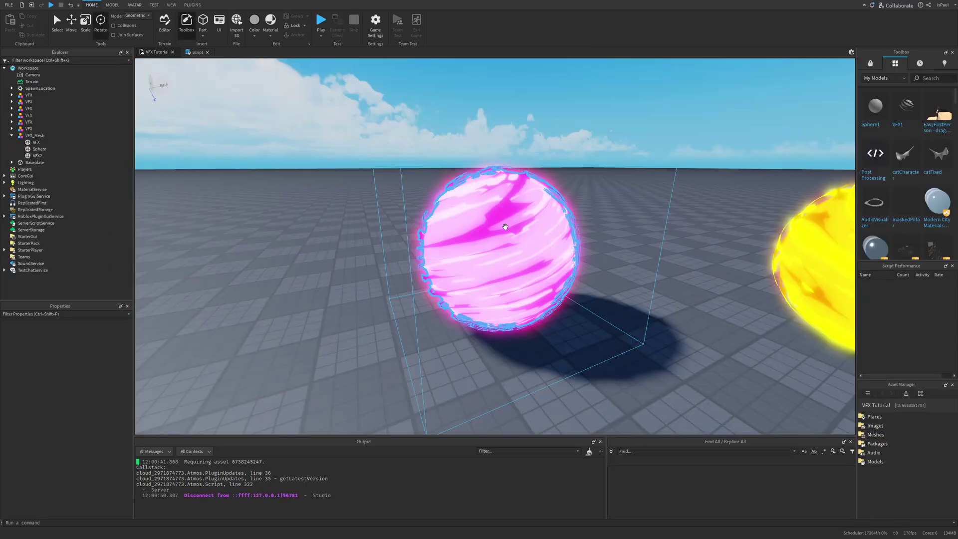
# - Duplicate the Script inside one of the finished spheres' VFX models and move the copy into the VFX_Mesh model
pyautogui.press('a')
pyautogui.moveTo(504, 227); pyautogui.dragTo(649, 248, button='right')
pyautogui.press('s')
pyautogui.keyDown('alt'); pyautogui.click(649, 248); pyautogui.keyUp('alt')
pyautogui.click(36, 115)
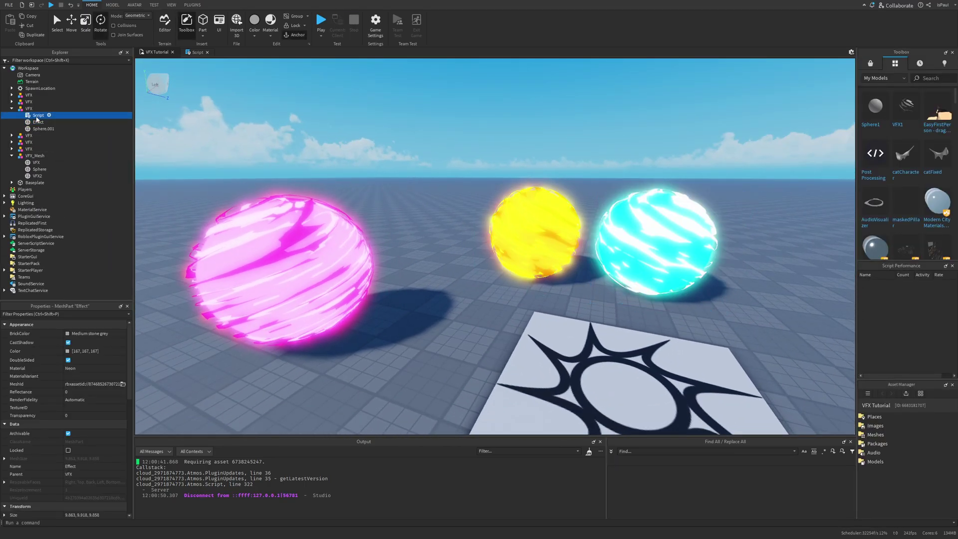
pyautogui.hotkey('ctrl', 'd')
pyautogui.moveTo(35, 122); pyautogui.dragTo(29, 163)
pyautogui.moveTo(37, 205); pyautogui.dragTo(37, 205)
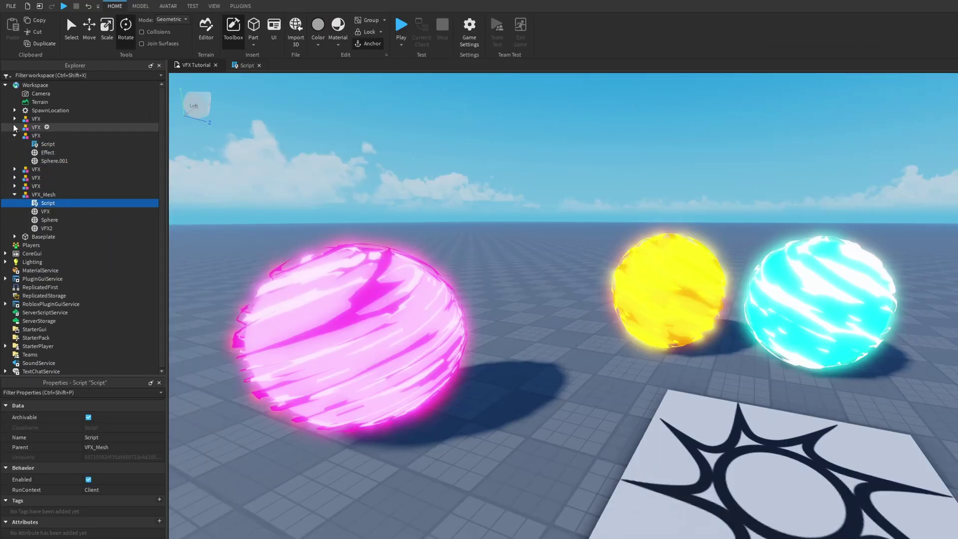
# - In the VFX_Mesh script, change the WaitForChild names to "VFX" and "VFX2" and review the tween loop
pyautogui.doubleClick(47, 179)
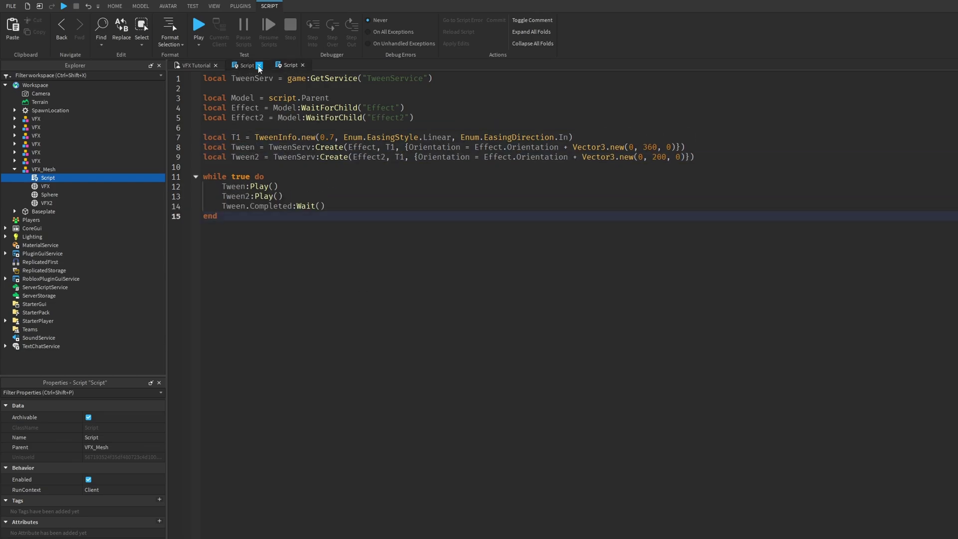
pyautogui.doubleClick(380, 108)
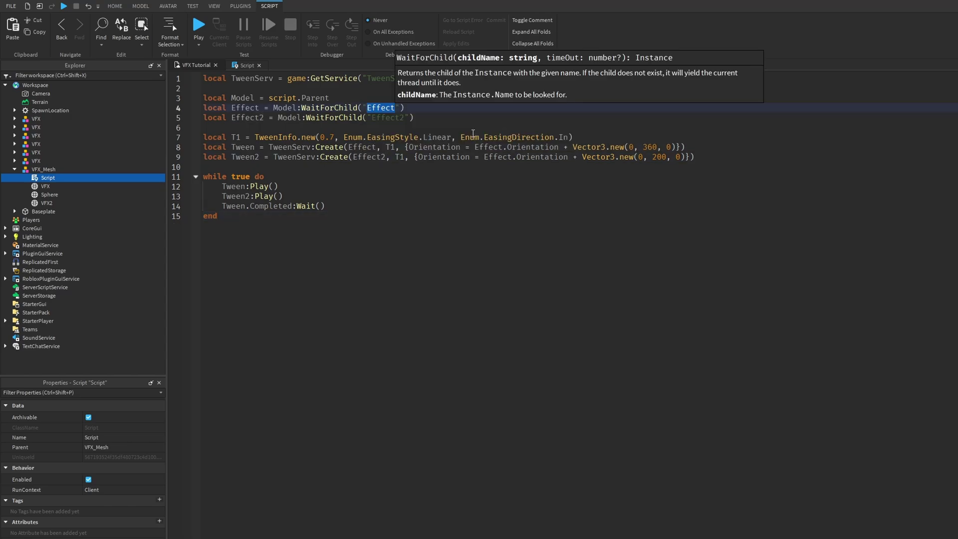
pyautogui.write('VFX')
pyautogui.click(393, 117)
pyautogui.doubleClick(393, 117)
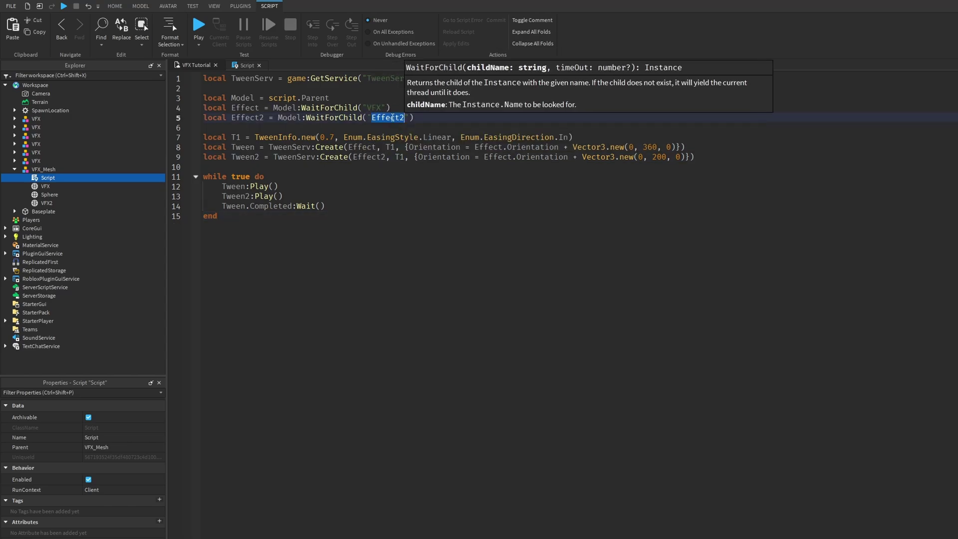
pyautogui.write('VFX2')
pyautogui.moveTo(328, 217); pyautogui.dragTo(200, 138)
pyautogui.click(351, 223)
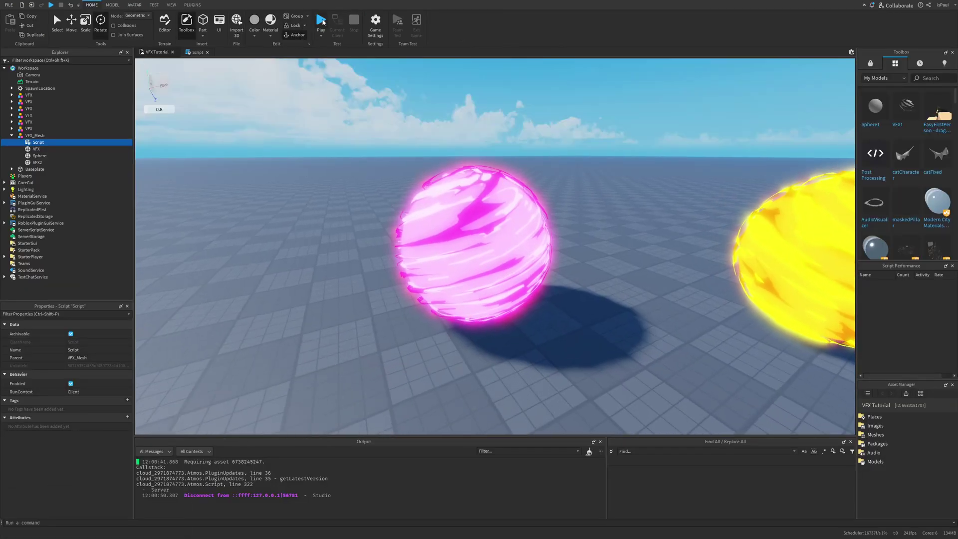
# - Start a playtest and walk around the pink sphere to watch its scripted swirl rotation
pyautogui.press('F5')
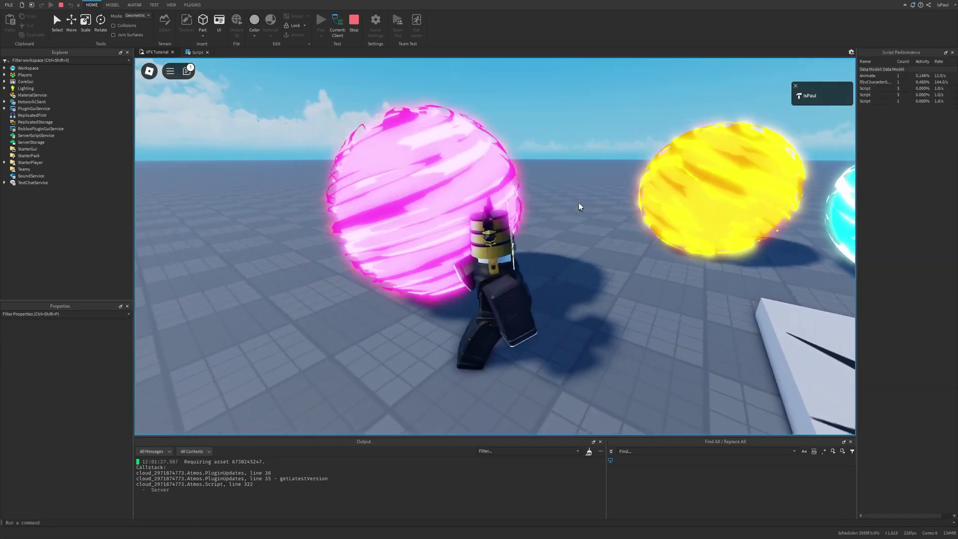
pyautogui.press('w')
pyautogui.moveTo(580, 206); pyautogui.dragTo(579, 206, button='right')
pyautogui.press('s')
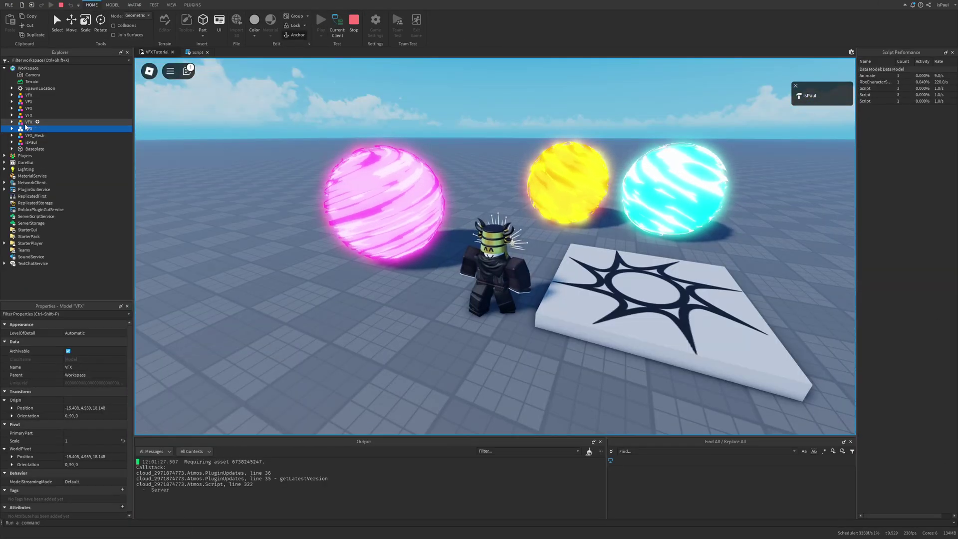
# - Find the VFX_Mesh model in the running playtest and lower it into the ground to a height of about 0.245
pyautogui.click(23, 116)
pyautogui.click(25, 108)
pyautogui.click(26, 102)
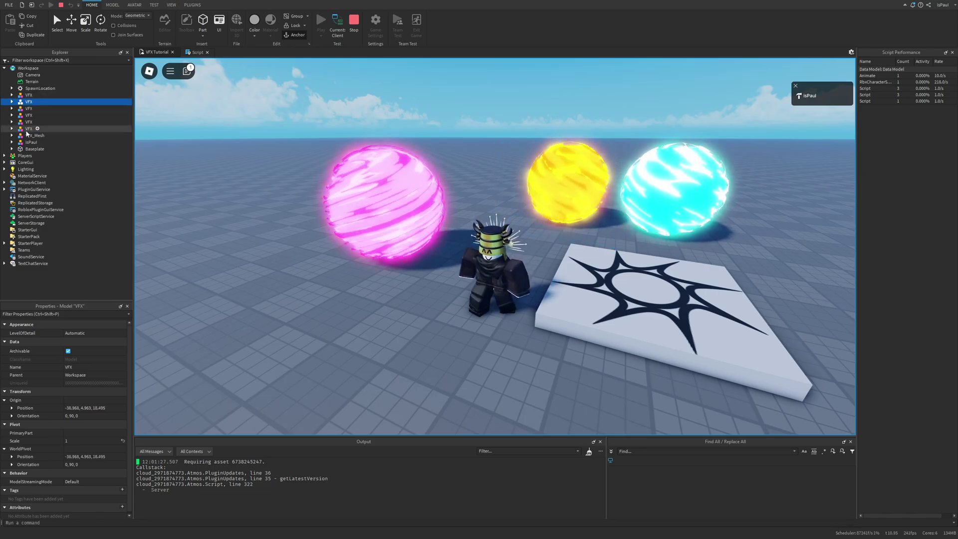
pyautogui.click(27, 135)
pyautogui.hotkey('ctrl', '3')
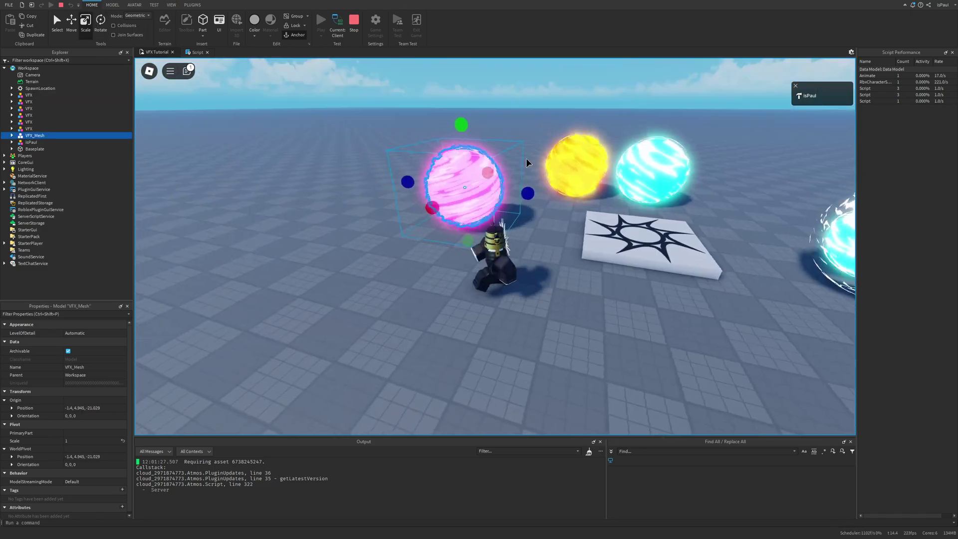
pyautogui.press('a')
pyautogui.moveTo(526, 163); pyautogui.dragTo(526, 162, button='right')
pyautogui.press('s')
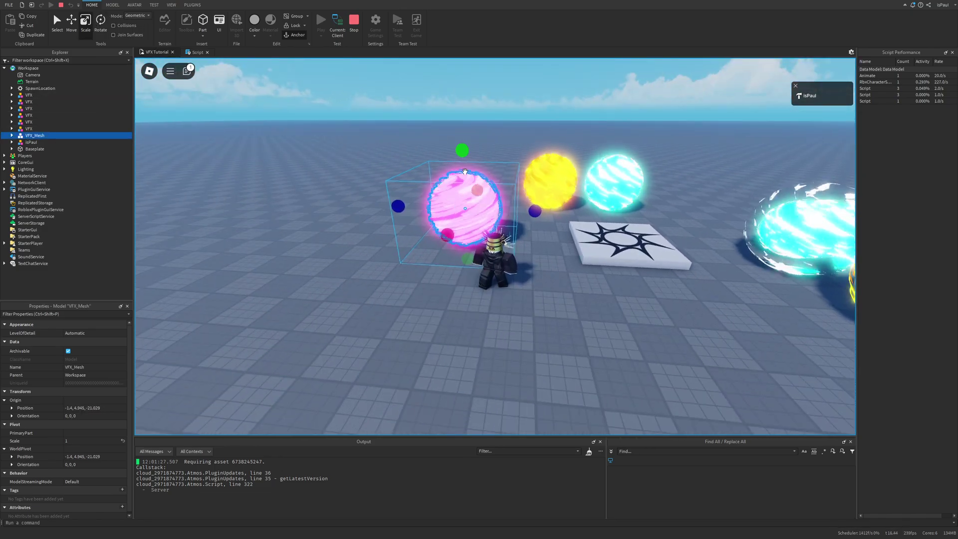
pyautogui.hotkey('ctrl', '2')
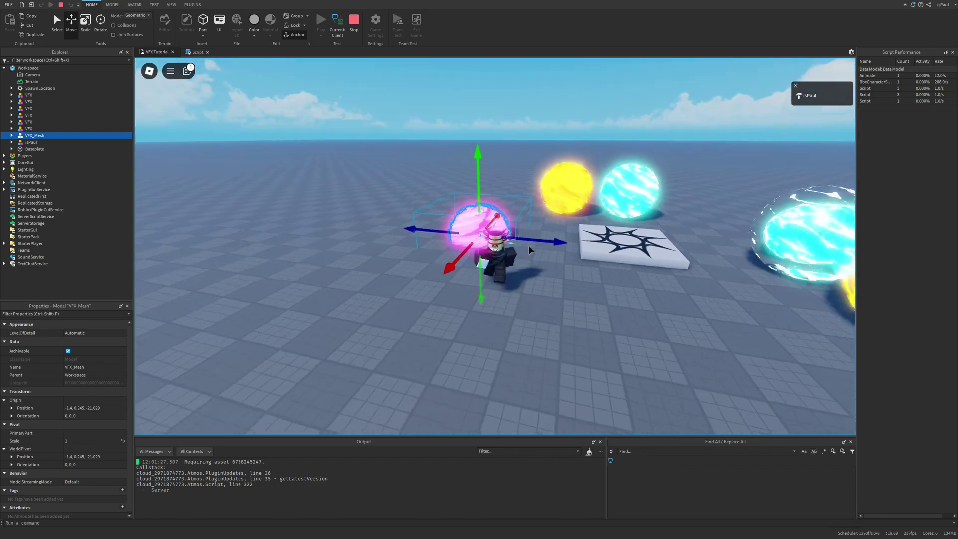
# - Try different sizes for the VFX_Mesh model in the playtest, enlarging it into a dome at a scale of about 7.31
pyautogui.click(86, 21)
pyautogui.moveTo(526, 197); pyautogui.dragTo(532, 160)
pyautogui.moveTo(532, 85); pyautogui.dragTo(532, 62)
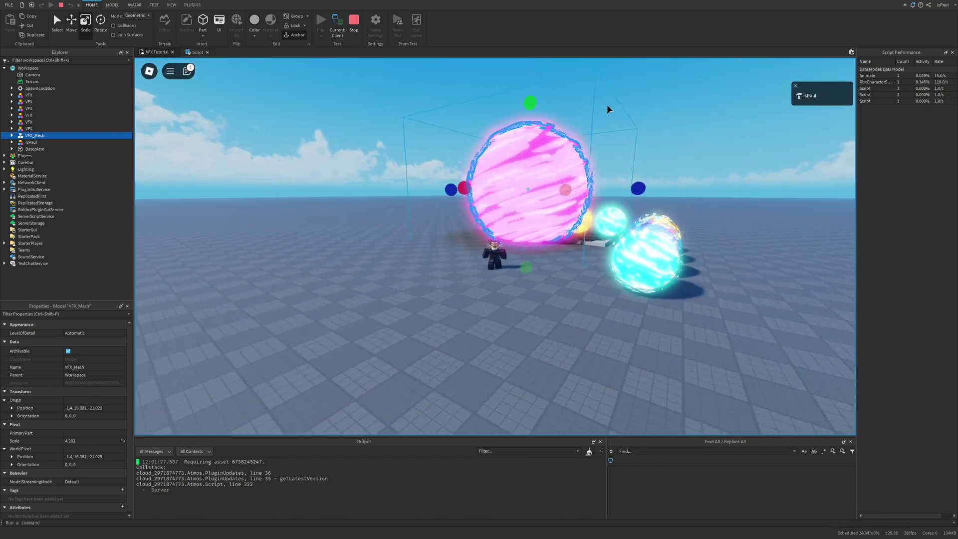
pyautogui.click(608, 106)
pyautogui.moveTo(607, 107); pyautogui.dragTo(644, 129, button='right')
pyautogui.click(480, 151)
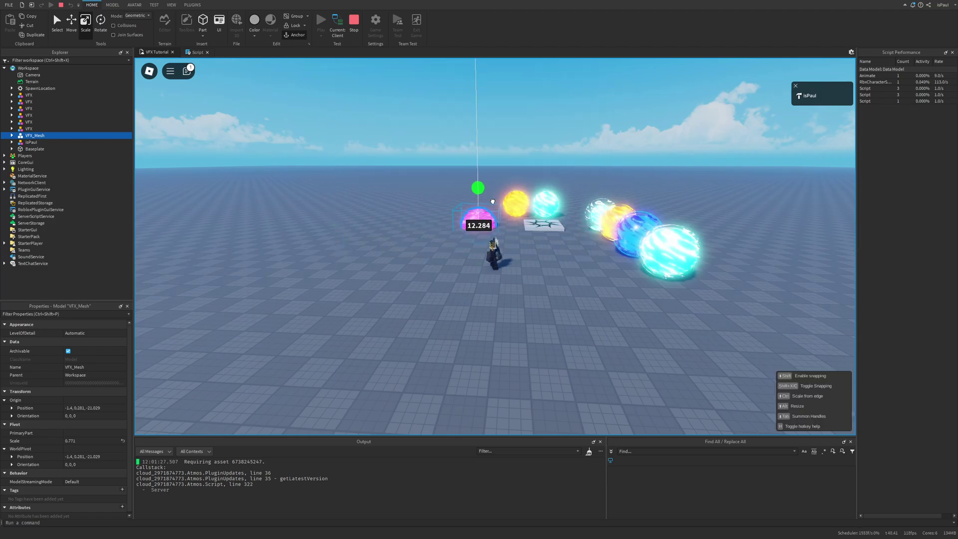
pyautogui.moveTo(494, 194); pyautogui.dragTo(502, 69)
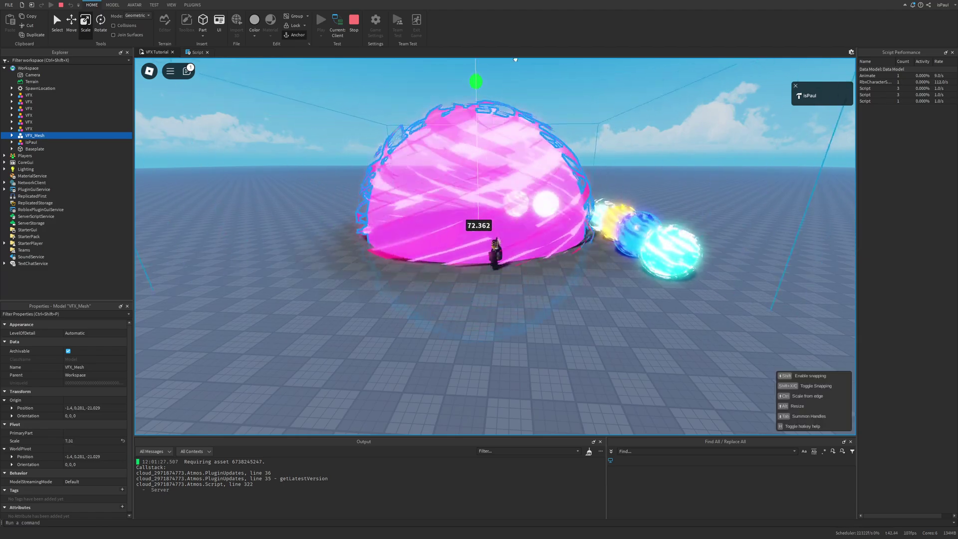
# - Examine the enlarged pink dome by walking the character around it and viewing it from near and far
pyautogui.click(667, 188)
pyautogui.moveTo(667, 188); pyautogui.dragTo(665, 186, button='right')
pyautogui.scroll(2, 665, 186)
pyautogui.scroll(-2, 665, 186)
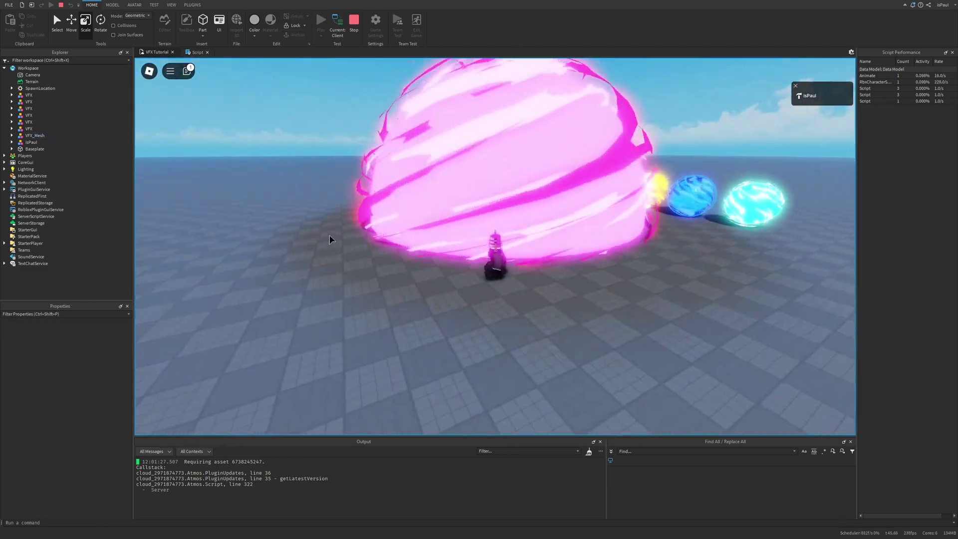
pyautogui.press('a')
pyautogui.press('d')
pyautogui.moveTo(556, 274); pyautogui.dragTo(520, 280, button='right')
pyautogui.scroll(-2, 557, 275)
pyautogui.scroll(3, 558, 277)
pyautogui.press('s')
pyautogui.scroll(2, 520, 282)
pyautogui.press('w')
pyautogui.scroll(-2, 534, 287)
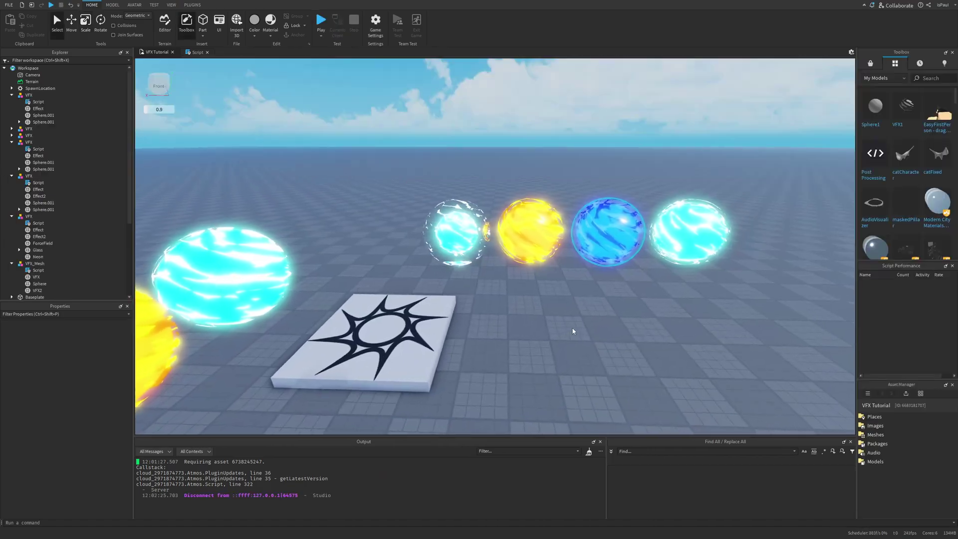
# - Duplicate the VFX_Mesh model and move the copy along the X axis to about X -20.7
pyautogui.press('d')
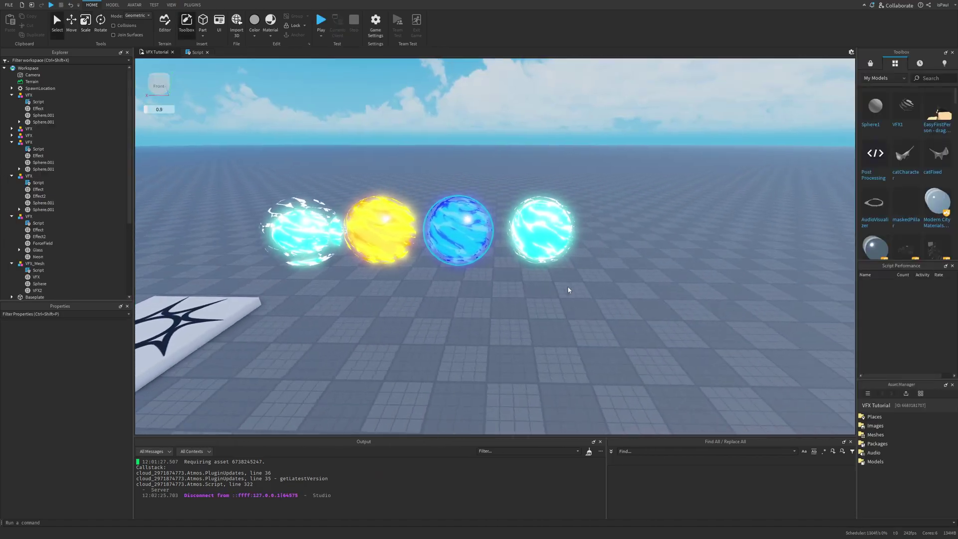
pyautogui.press('w')
pyautogui.moveTo(567, 287); pyautogui.dragTo(499, 287, button='right')
pyautogui.scroll(-5, 568, 286)
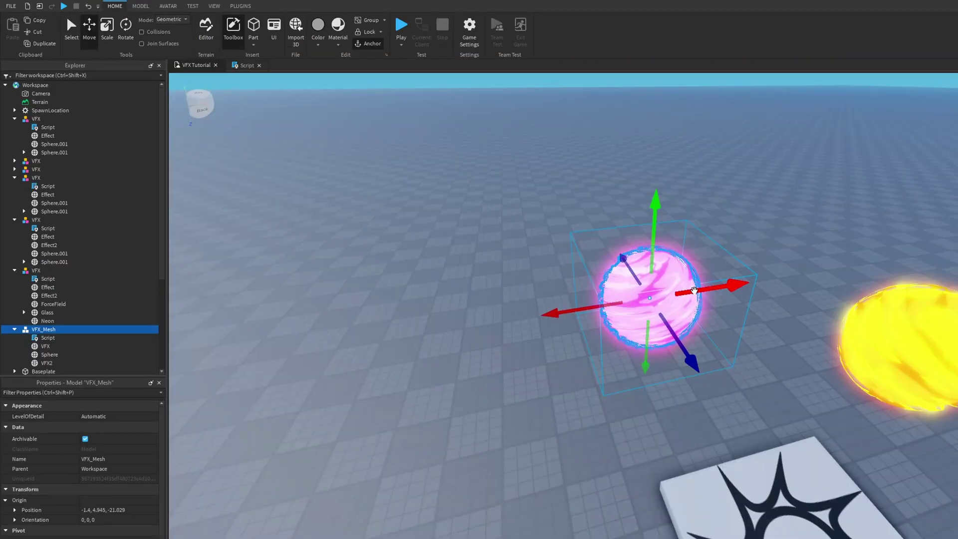
pyautogui.hotkey('ctrl', 'd')
pyautogui.moveTo(563, 225); pyautogui.dragTo(385, 252)
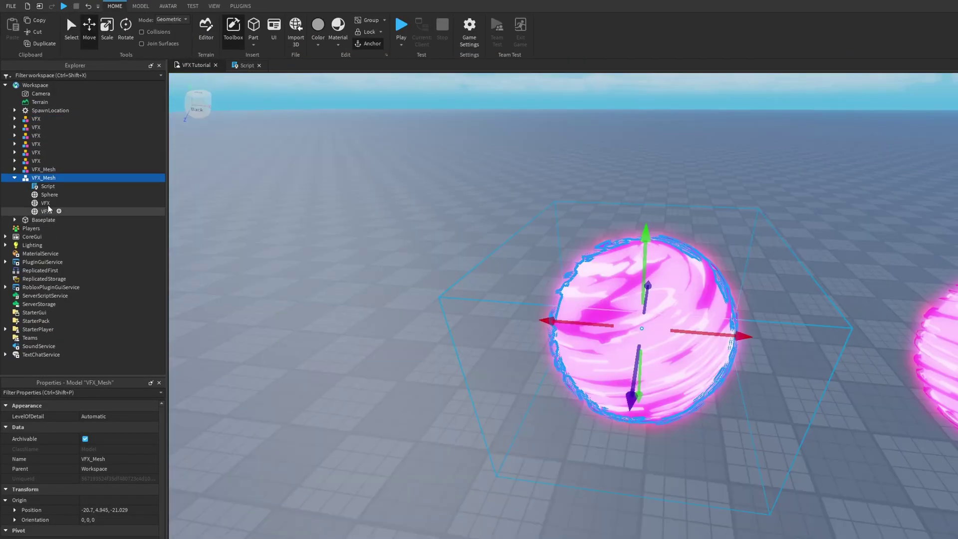
# - Duplicate the Sphere part in the copied VFX_Mesh model and enlarge the duplicate to about 10.664 studs around the swirls
pyautogui.click(49, 195)
pyautogui.hotkey('ctrl', '3')
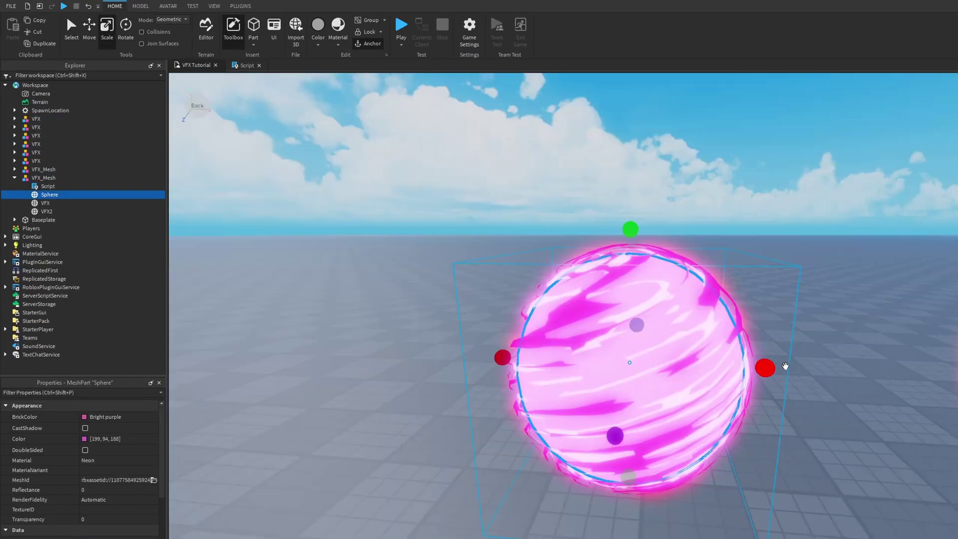
pyautogui.hotkey('ctrl', 'd')
pyautogui.moveTo(764, 367); pyautogui.dragTo(791, 367)
# - Set the outer Sphere's material to Glass
pyautogui.click(97, 460)
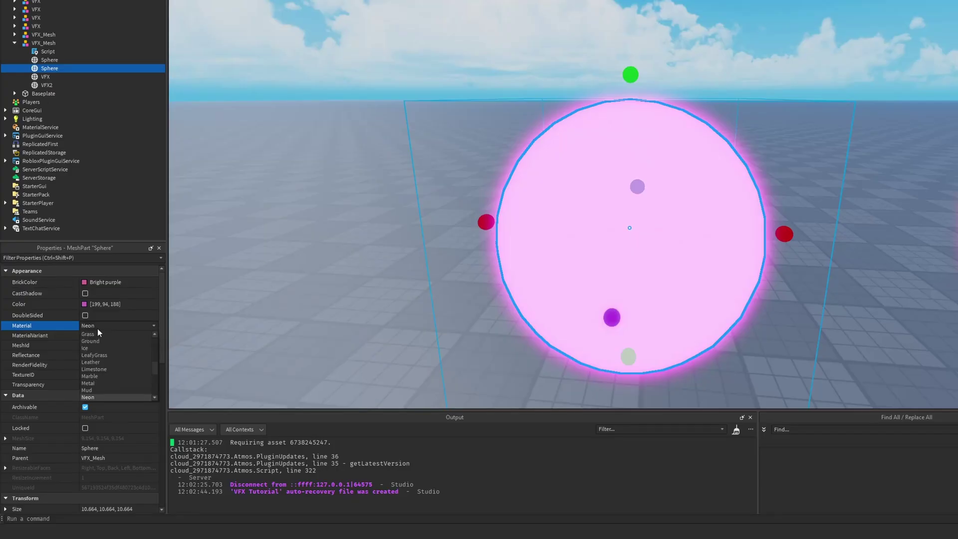
pyautogui.scroll(1, 97, 328)
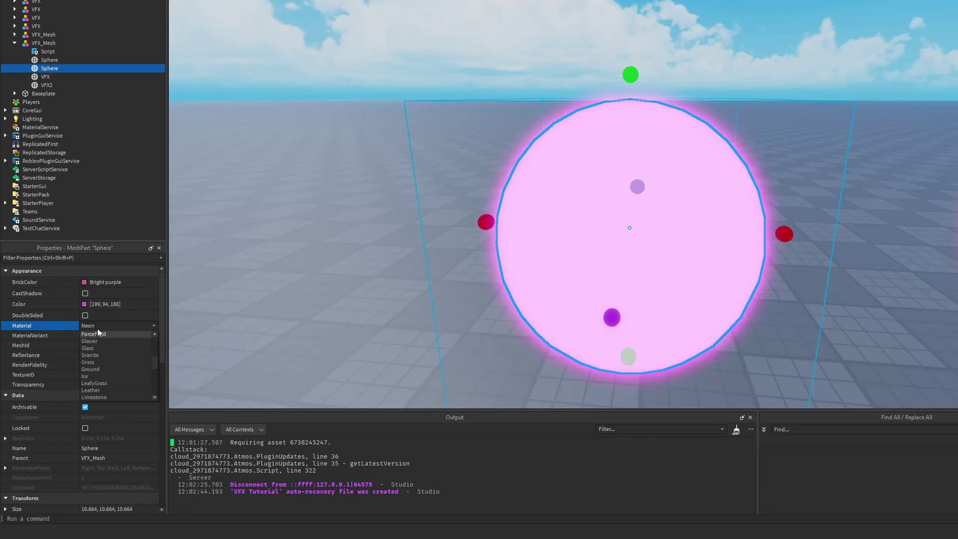
pyautogui.press('Down')
pyautogui.press('Return')
# - Try transparency values on the outer glass Sphere and set it to 2
pyautogui.click(98, 385)
pyautogui.write('1')
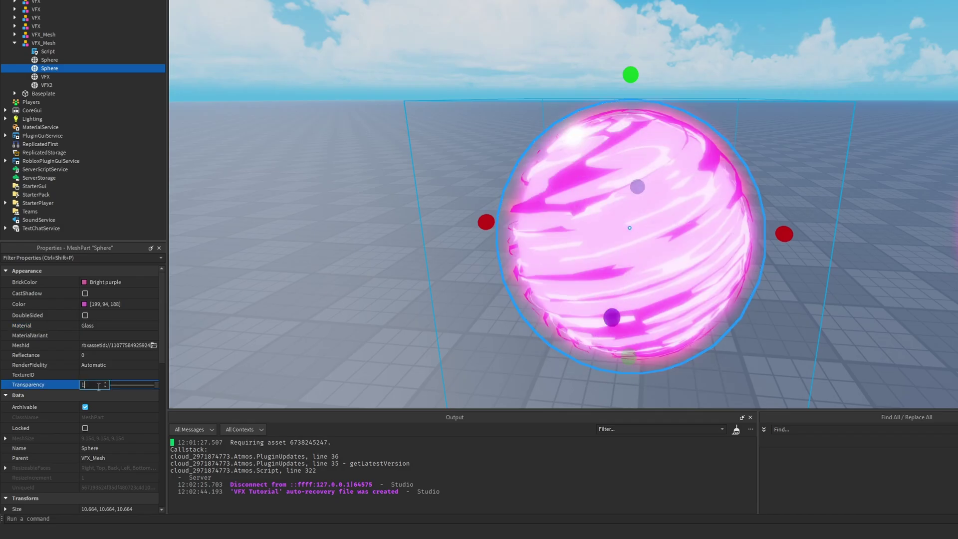
pyautogui.press('BackSpace')
pyautogui.write('3')
pyautogui.press('BackSpace')
pyautogui.write('2')
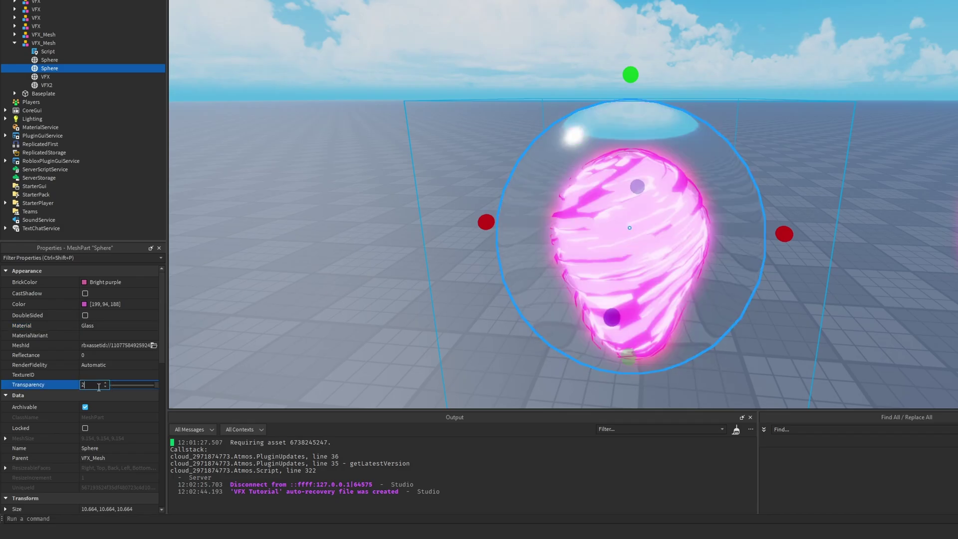
# - Add a disabled Highlight to the outer glass Sphere and shrink that Sphere to about 9.3 studs
pyautogui.click(65, 68)
pyautogui.write('hig')
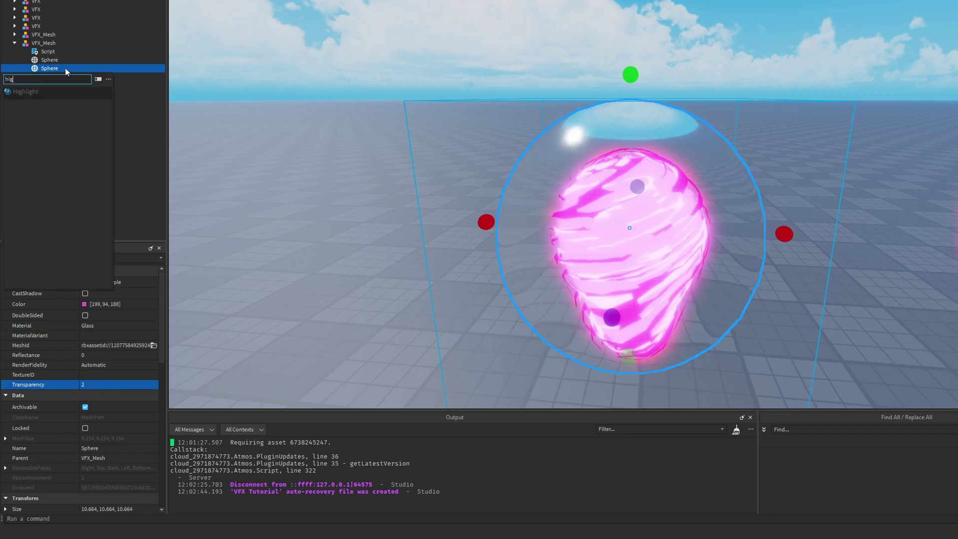
pyautogui.press('Return')
pyautogui.click(88, 324)
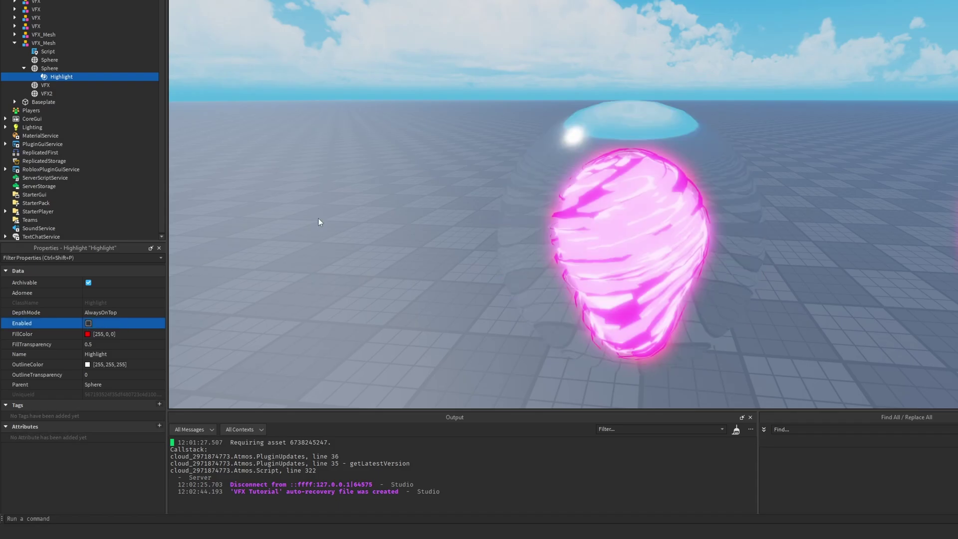
pyautogui.moveTo(504, 165); pyautogui.dragTo(494, 178)
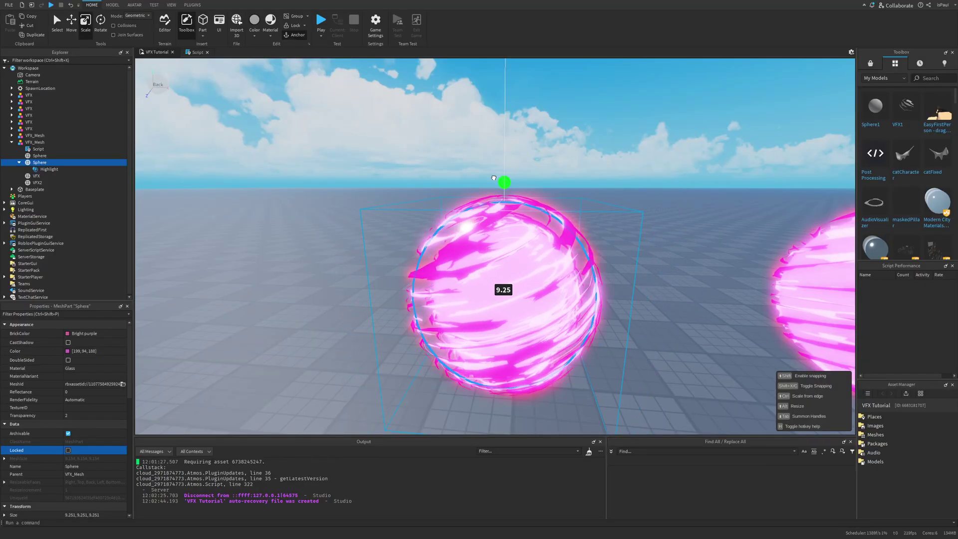
# - Start a playtest and move the character near the glass-shelled sphere to examine its look and rotation
pyautogui.click(323, 21)
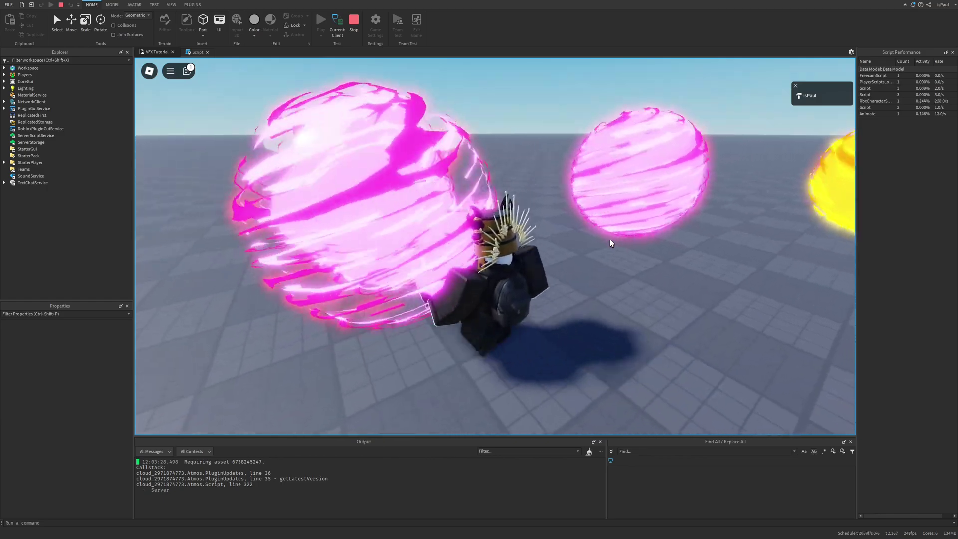
pyautogui.press('w')
pyautogui.moveTo(411, 227)
pyautogui.mouseDown(button='right')
pyautogui.moveTo(519, 246)
pyautogui.moveTo(411, 227)
pyautogui.mouseUp(button='right')
pyautogui.scroll(-1, 520, 246)
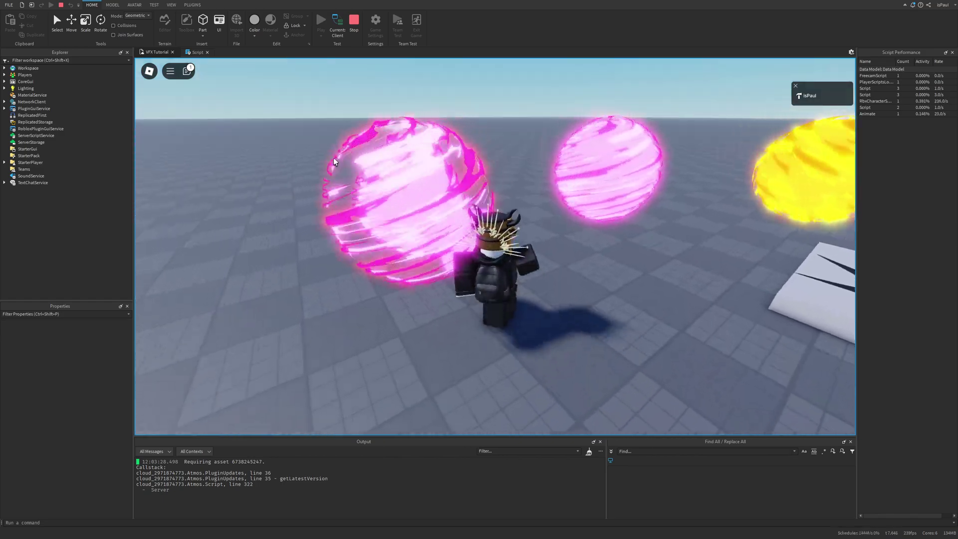
pyautogui.press('s')
# - Select the Sphere holding the Highlight in the running VFX_Mesh model, view it in the scene, and end the playtest
pyautogui.click(4, 68)
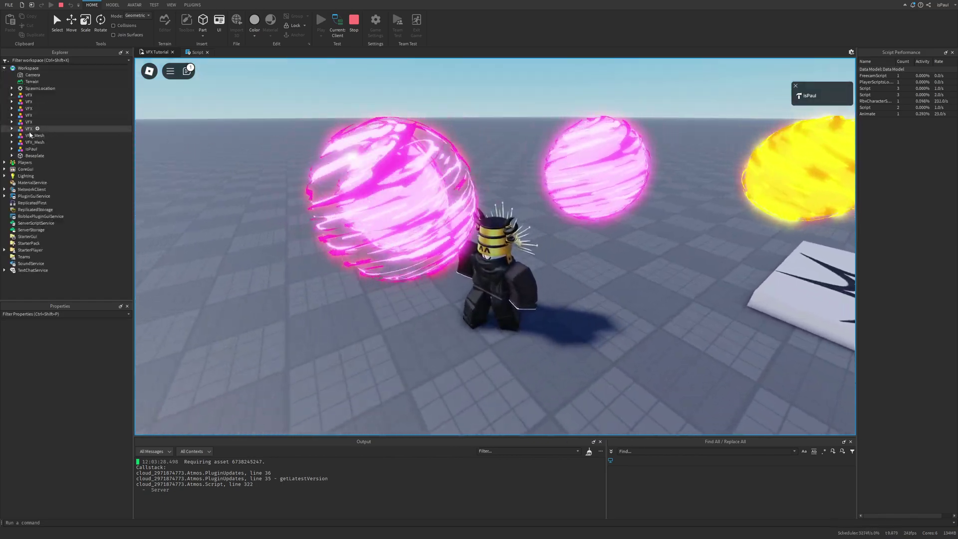
pyautogui.click(11, 135)
pyautogui.click(39, 149)
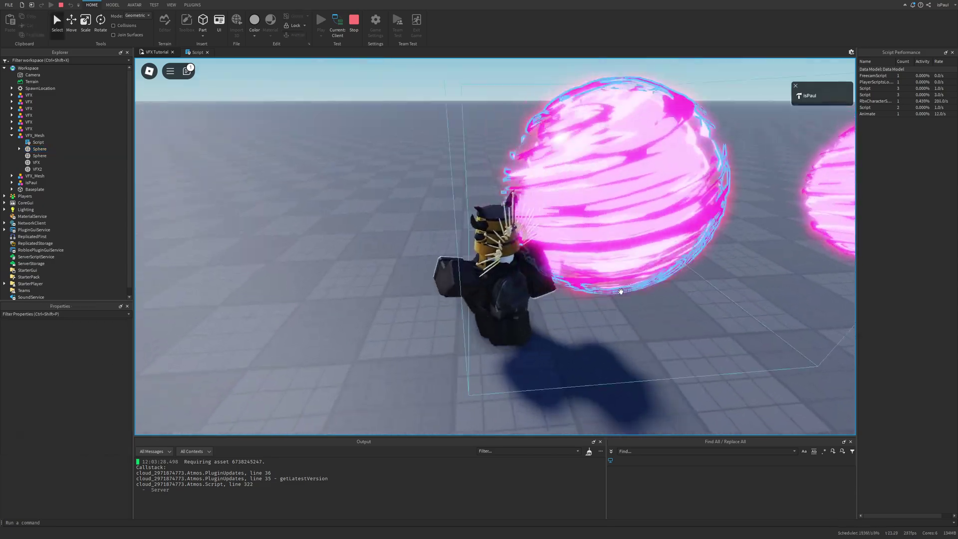
pyautogui.hotkey('shift', 'F5')
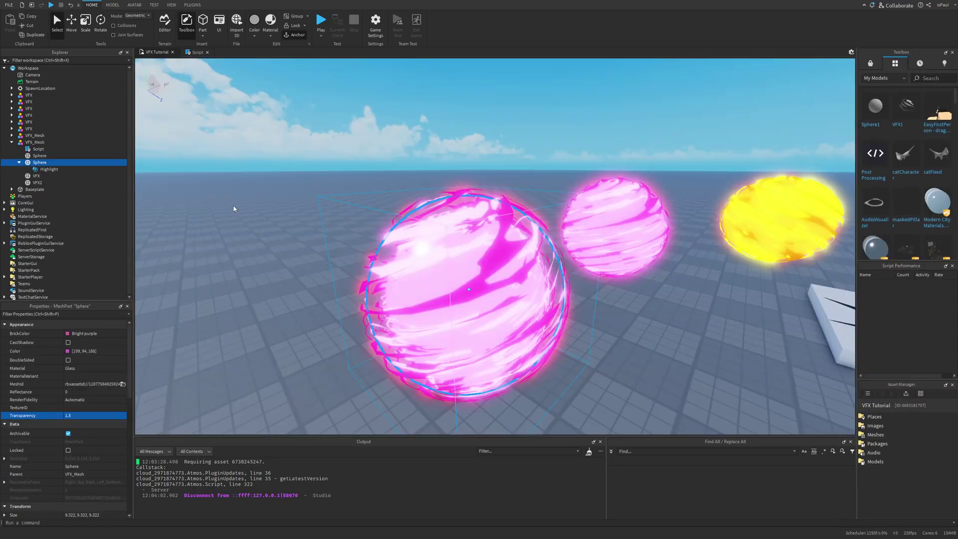
# - Duplicate the inner neon Sphere of the copied VFX_Mesh model and enlarge the duplicate to about 10.75 studs
pyautogui.click(19, 162)
pyautogui.click(40, 156)
pyautogui.hotkey('ctrl', '3')
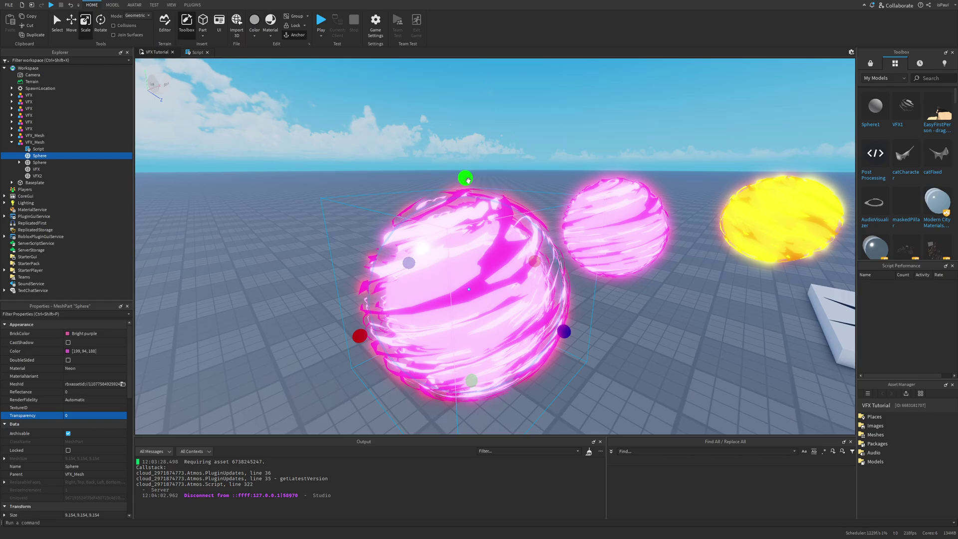
pyautogui.moveTo(468, 180); pyautogui.dragTo(465, 161)
# - Set the enlarged duplicate Sphere's material to ForceField and view it from another side
pyautogui.click(76, 370)
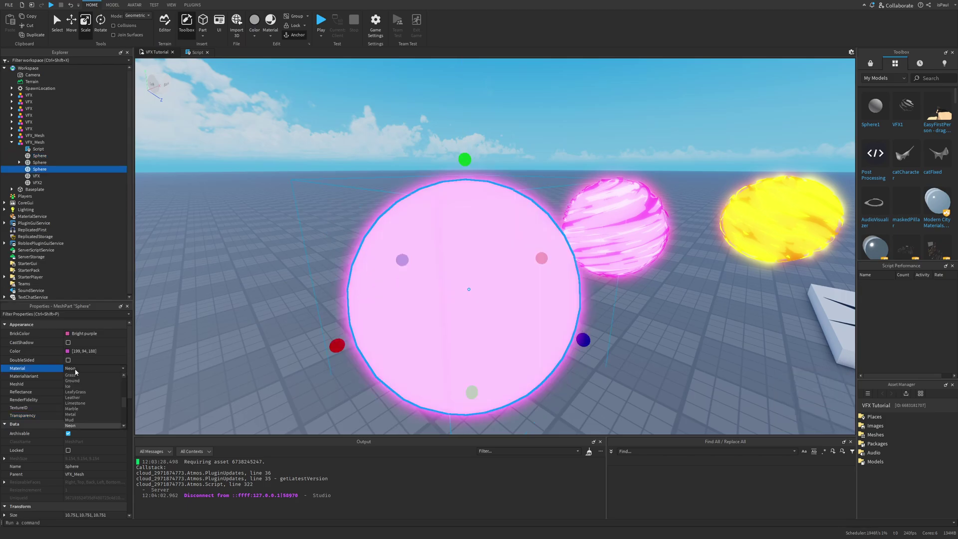
pyautogui.scroll(1, 76, 372)
pyautogui.click(75, 374)
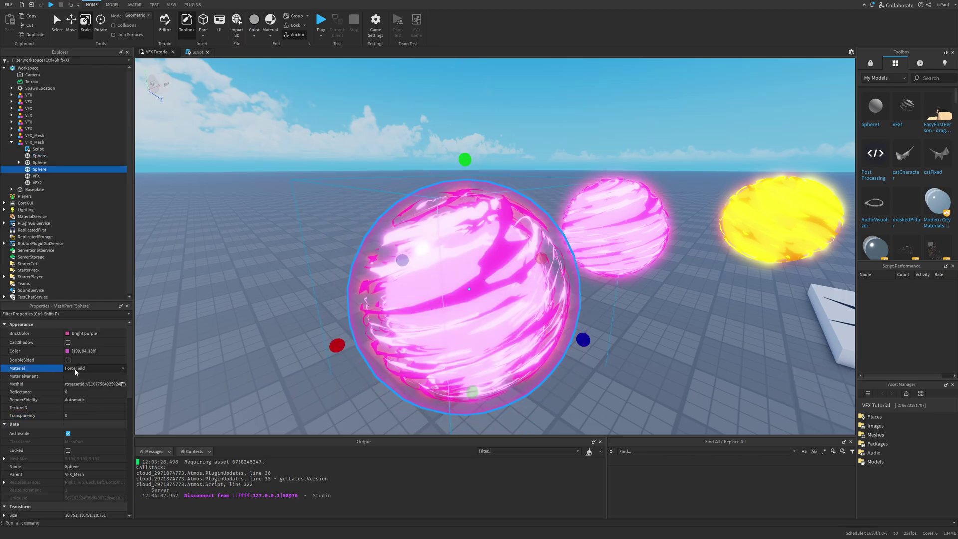
pyautogui.click(272, 248)
pyautogui.moveTo(272, 248); pyautogui.dragTo(604, 240, button='right')
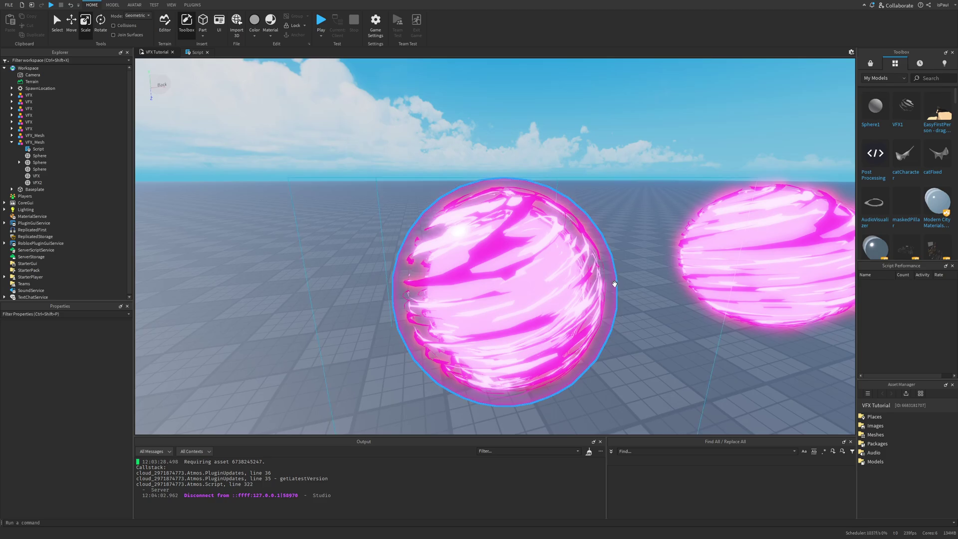
# - Resize the ForceField Sphere to about 9.4 studs so it sits close around the swirls
pyautogui.scroll(2, 609, 213)
pyautogui.click(491, 165)
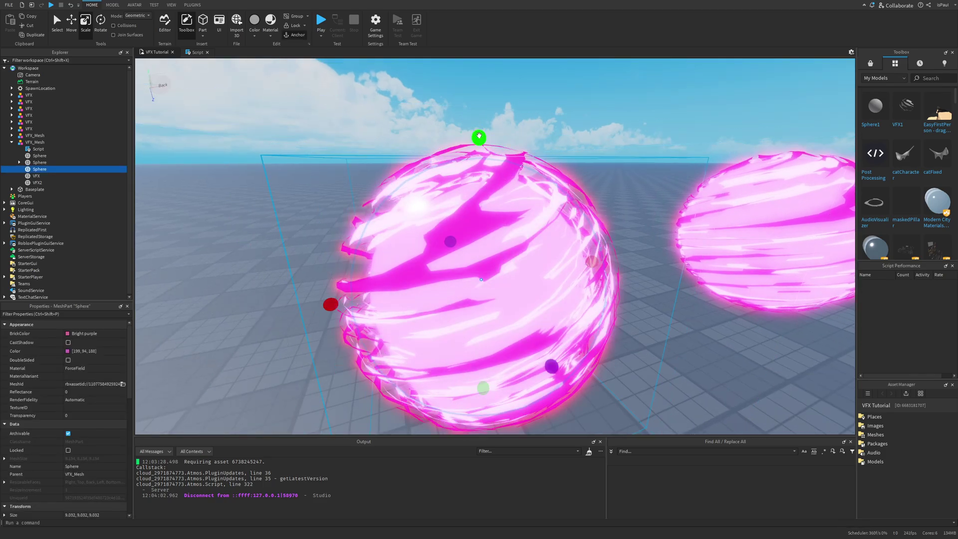
pyautogui.moveTo(479, 136); pyautogui.dragTo(479, 128)
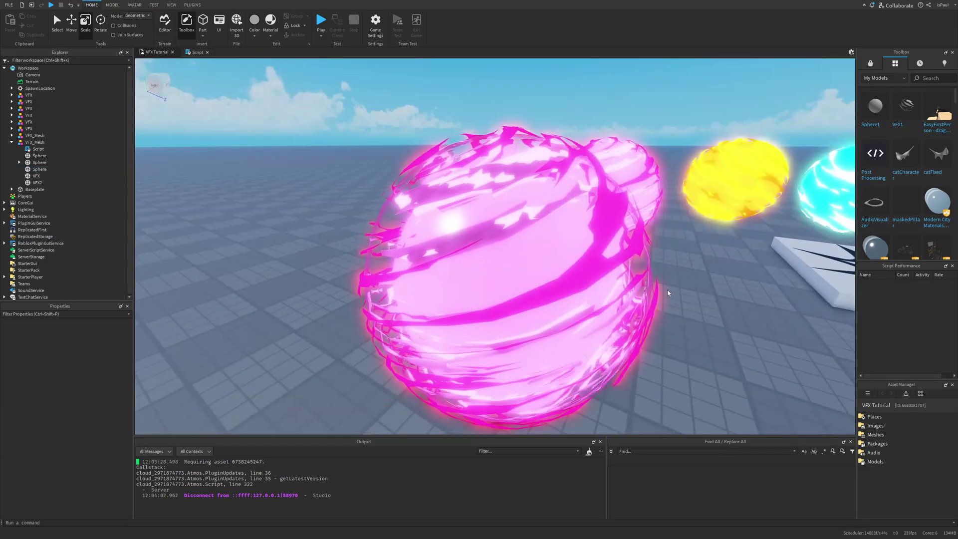
pyautogui.scroll(-1, 667, 290)
pyautogui.keyDown('alt'); pyautogui.click(551, 259); pyautogui.keyUp('alt')
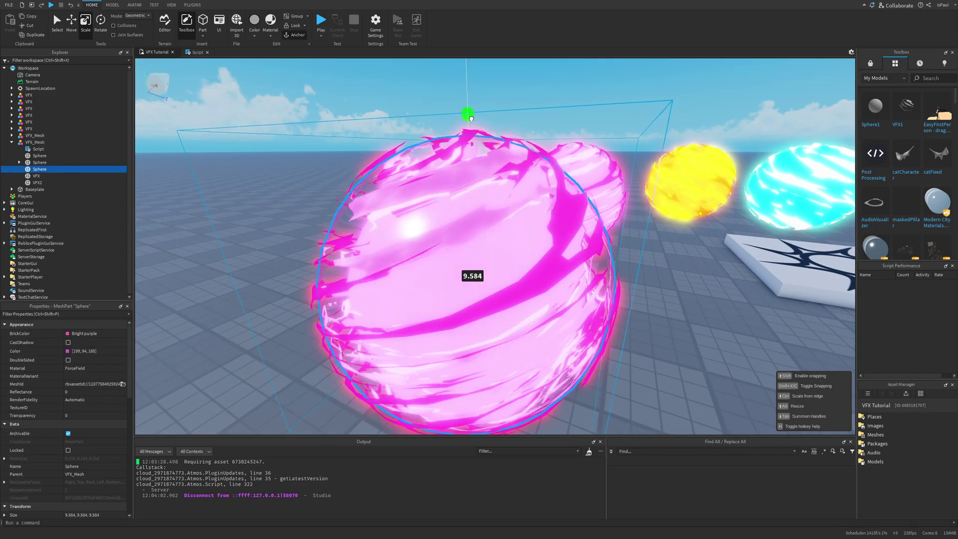
pyautogui.moveTo(469, 117); pyautogui.dragTo(465, 120)
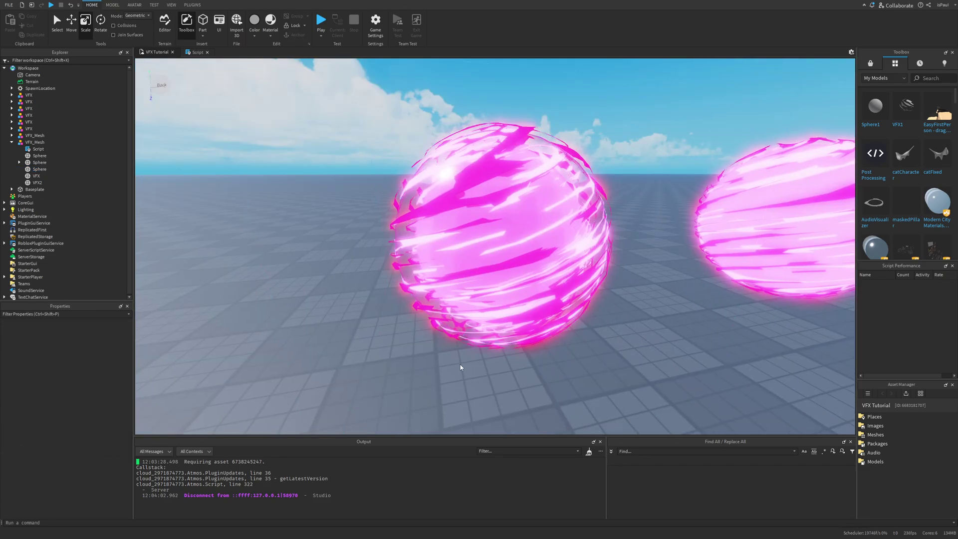
# - Examine the ForceField shell's edge up close, and playtest the place to compare the shelled sphere with the plain one
pyautogui.scroll(4, 352, 283)
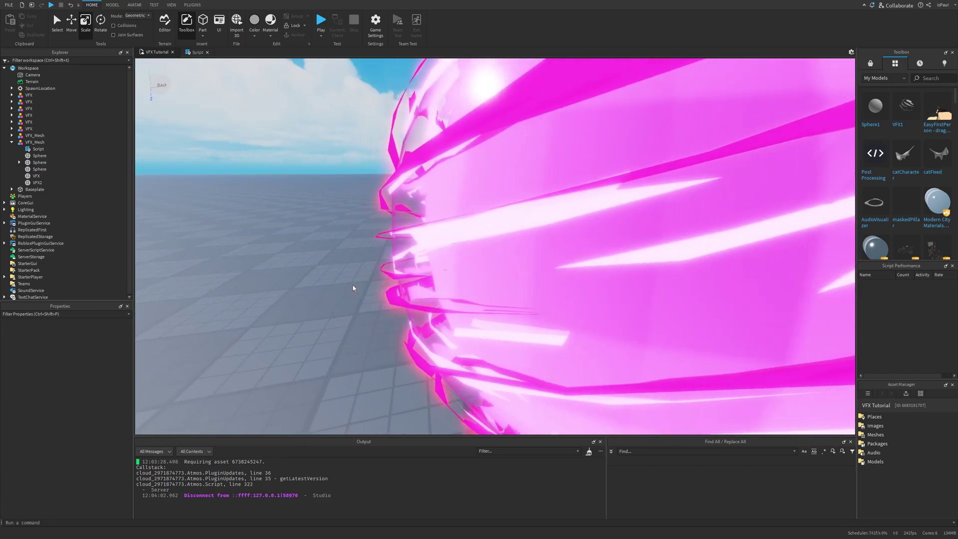
pyautogui.moveTo(387, 256); pyautogui.dragTo(387, 299, button='right')
pyautogui.scroll(-5, 500, 217)
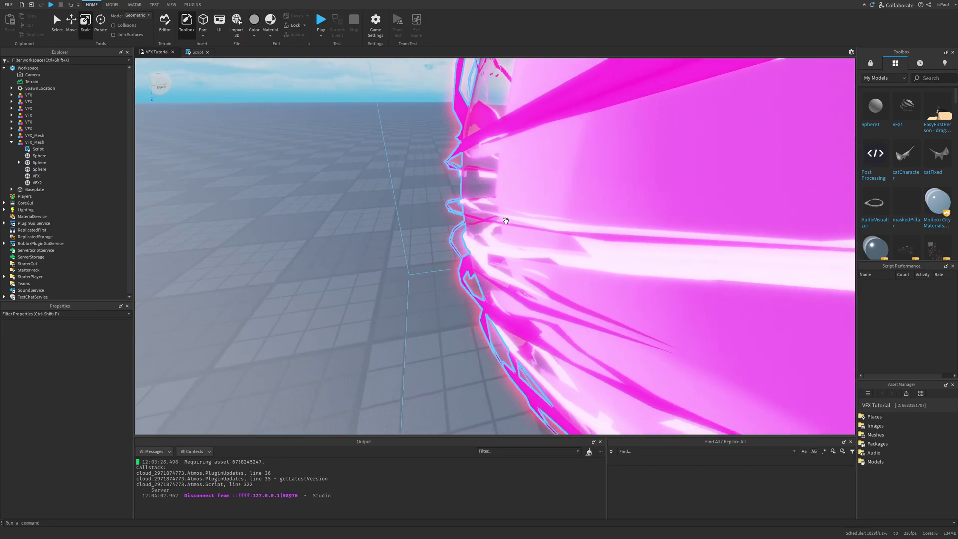
pyautogui.moveTo(500, 217); pyautogui.dragTo(567, 220, button='right')
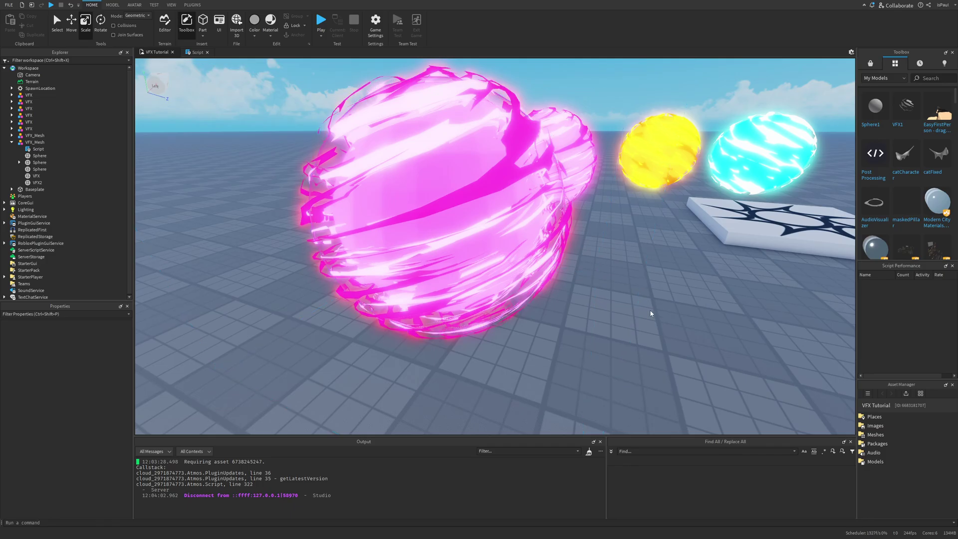
pyautogui.press('F5')
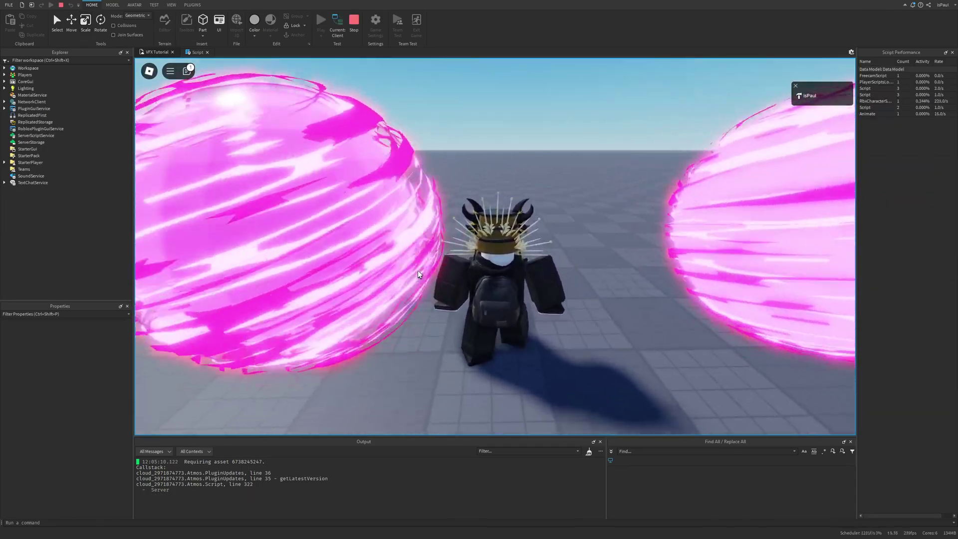
pyautogui.scroll(-3, 411, 274)
pyautogui.moveTo(412, 274); pyautogui.dragTo(608, 233, button='right')
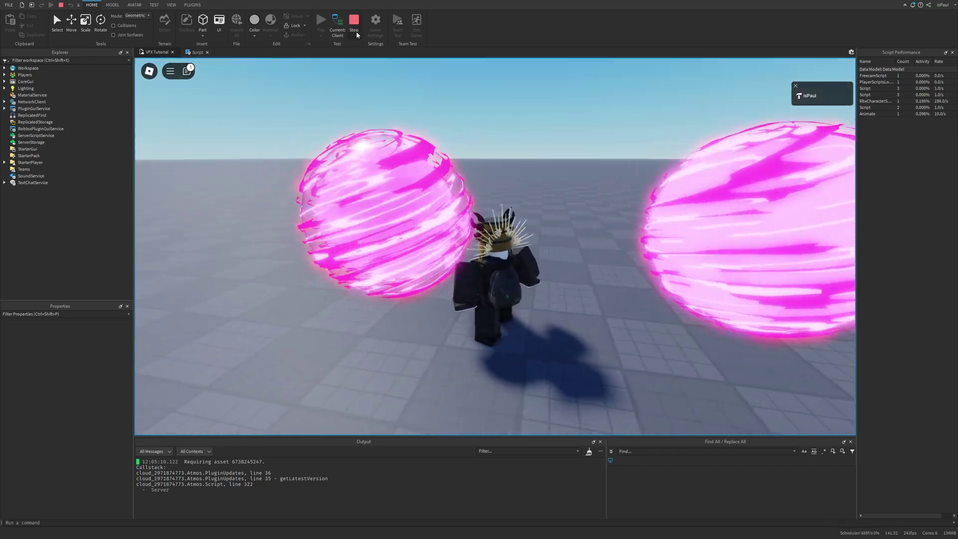
pyautogui.click(355, 30)
# - Move the ForceField Sphere along the X axis so it sits partly outside the swirl sphere
pyautogui.moveTo(391, 233)
pyautogui.mouseDown()
pyautogui.moveTo(381, 233)
pyautogui.moveTo(398, 238)
pyautogui.mouseUp()
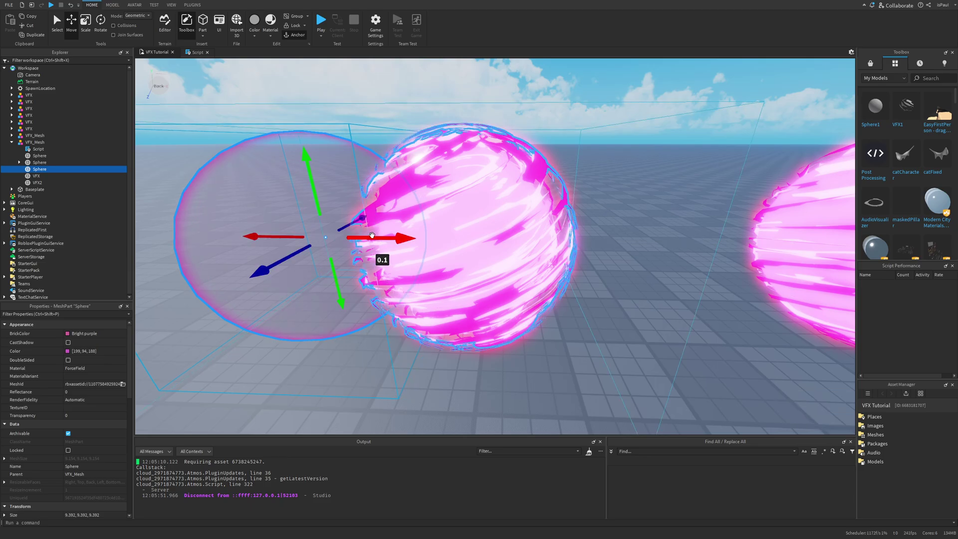
pyautogui.moveTo(637, 324); pyautogui.dragTo(584, 377, button='right')
pyautogui.scroll(-2, 637, 324)
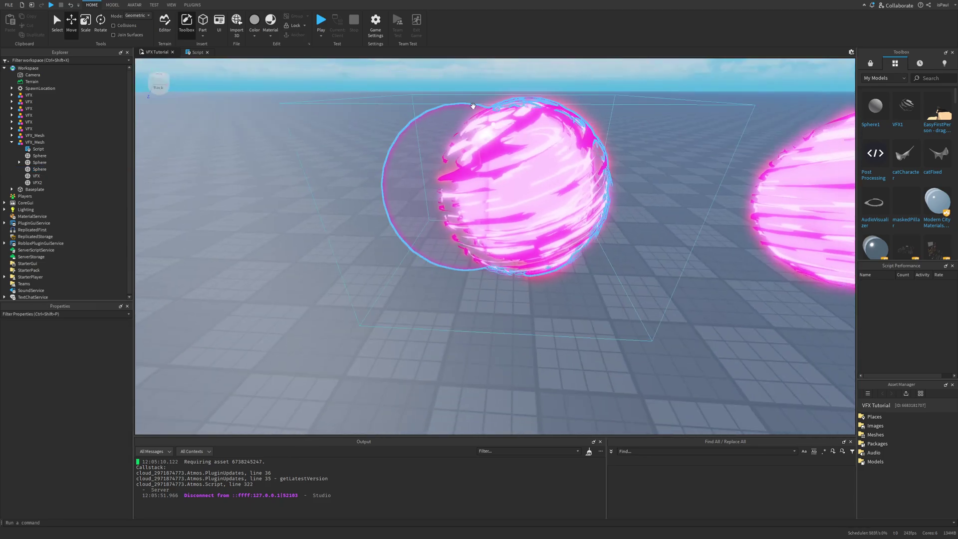
# - Playtest the place and walk up to the swirl sphere to examine the offset ForceField shell
pyautogui.click(325, 19)
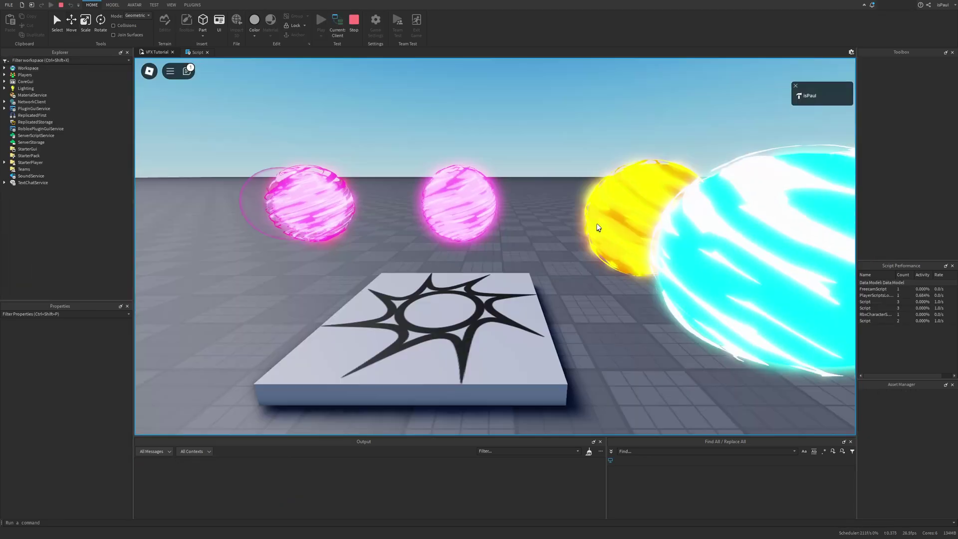
pyautogui.press('w')
pyautogui.moveTo(609, 233); pyautogui.dragTo(377, 245, button='right')
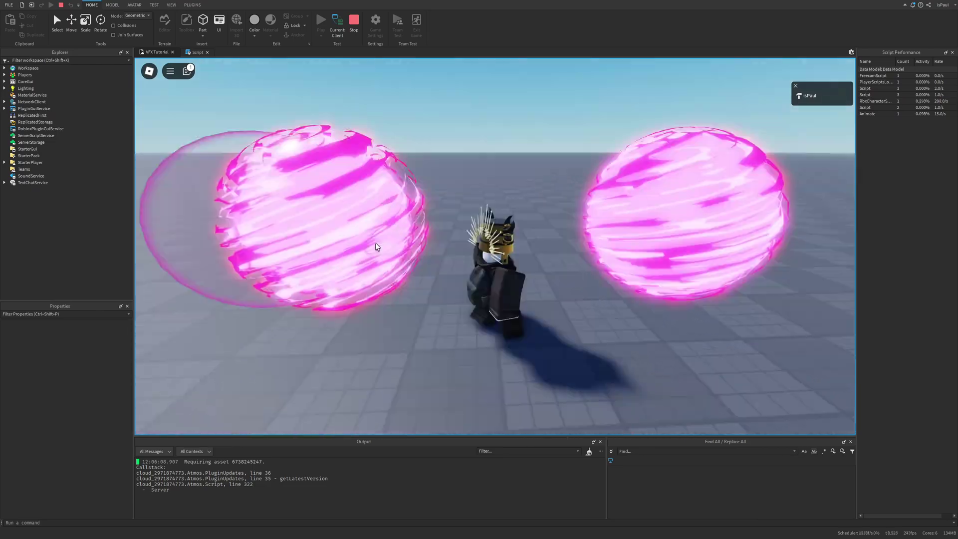
# - Lower the ImpactWave mesh about 1.9 studs around the swirl sphere and set its duplicate's color to 180, 111, 230
pyautogui.moveTo(529, 319); pyautogui.dragTo(529, 279)
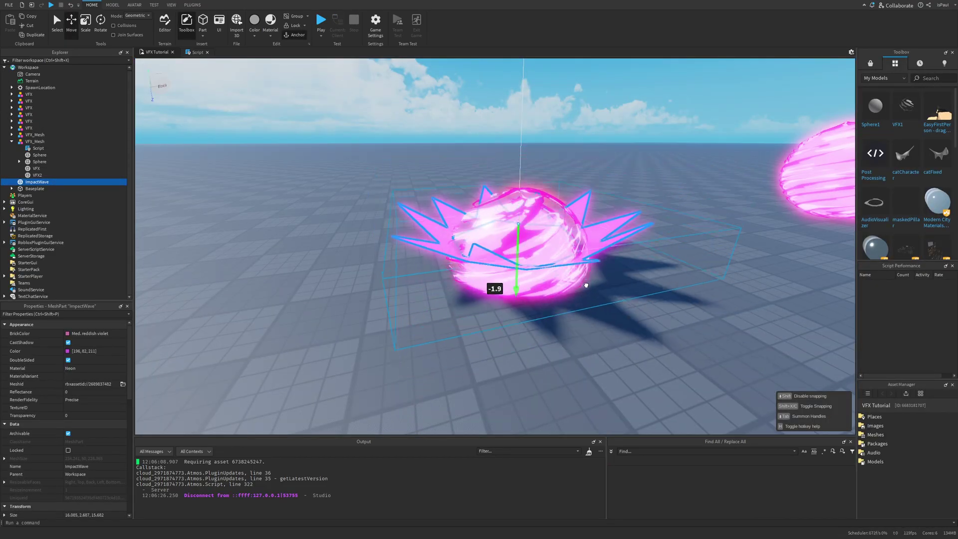
pyautogui.press('f')
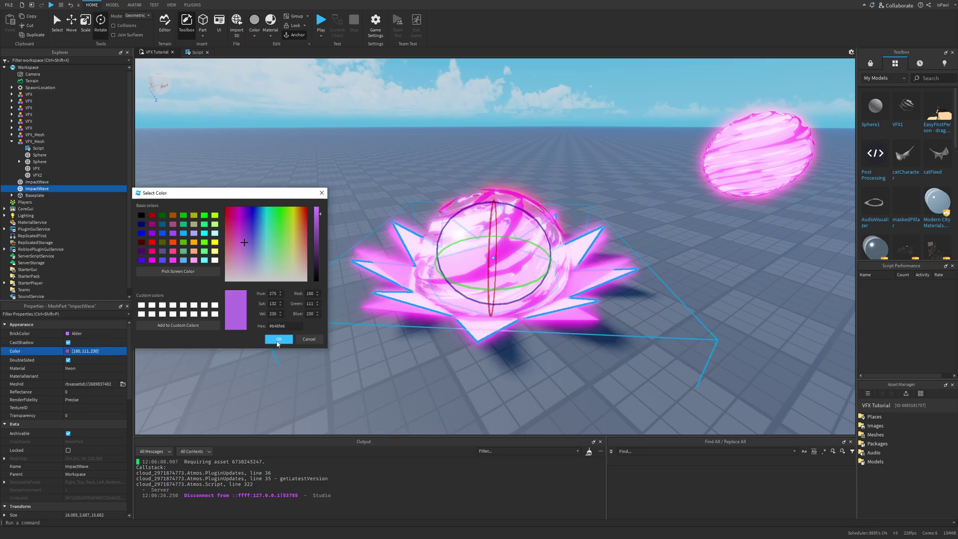
pyautogui.click(278, 342)
pyautogui.scroll(-4, 626, 361)
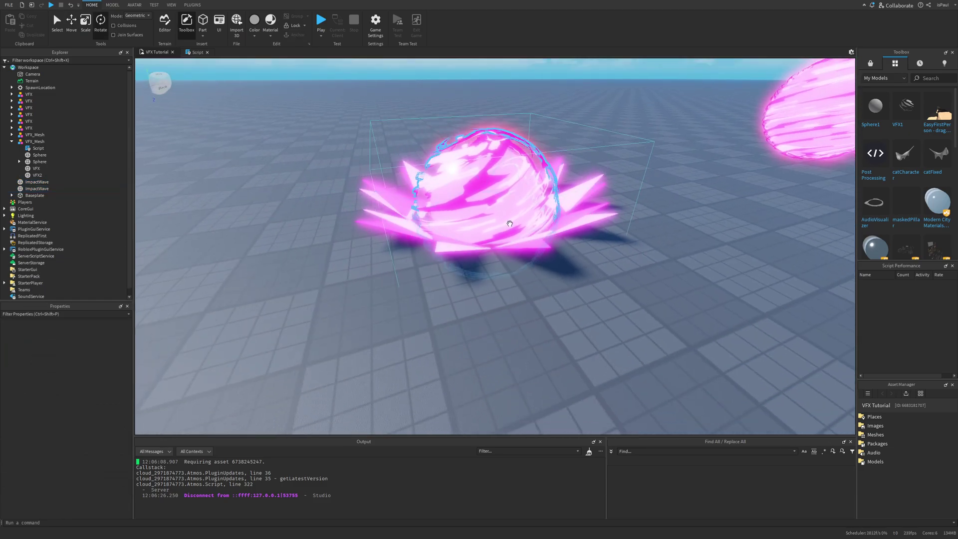